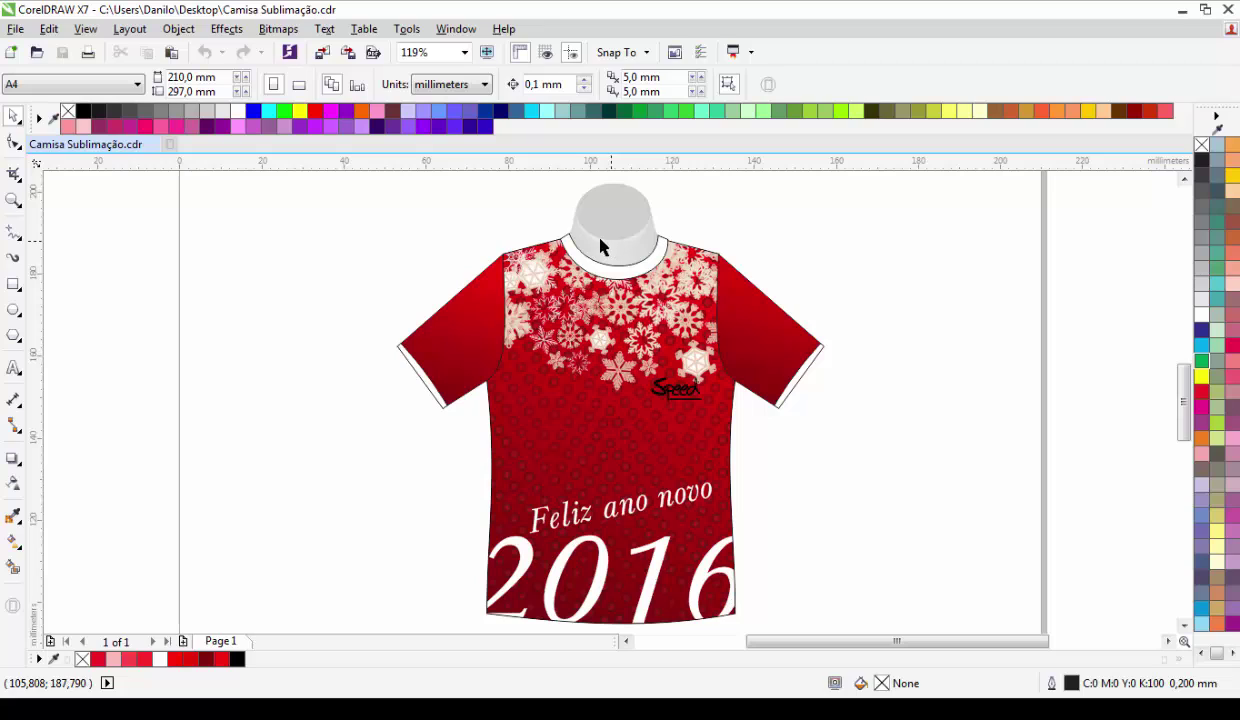
Step: Delete both red sleeves and their white cuffs from the shirt mockup
left_click(459, 339)
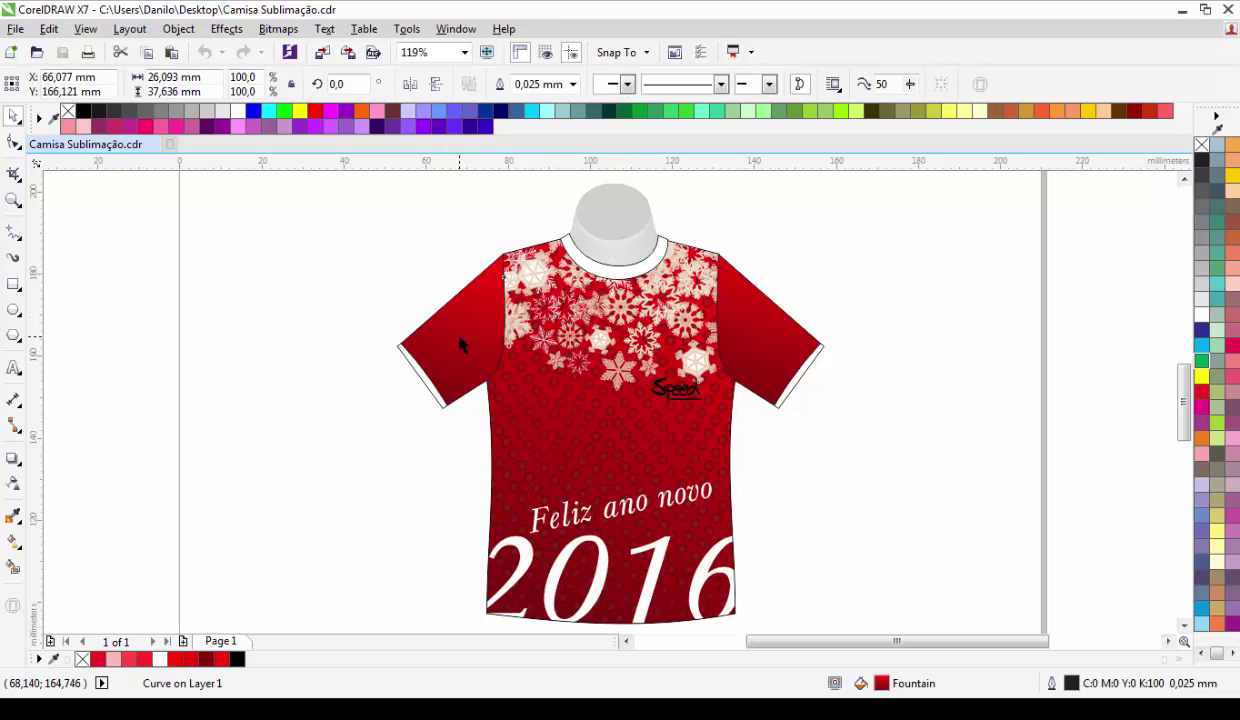
key("Delete")
left_click(406, 363)
key("Delete")
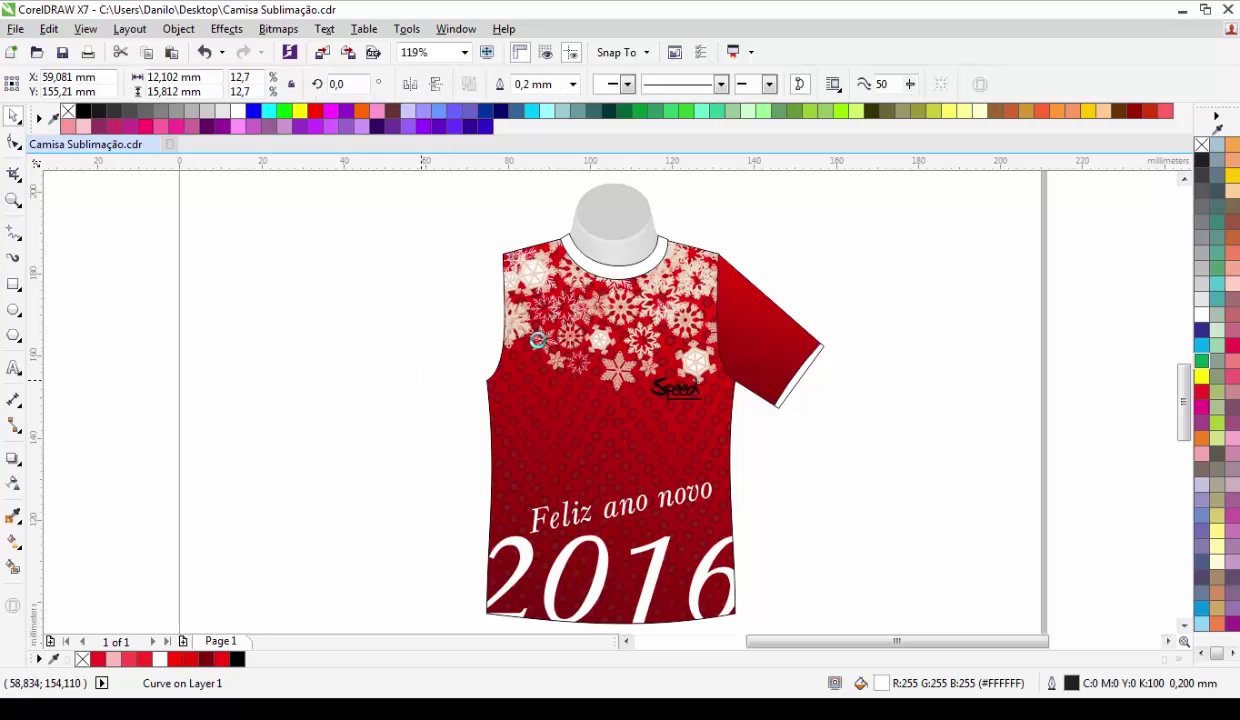
left_click(797, 362)
key("Delete")
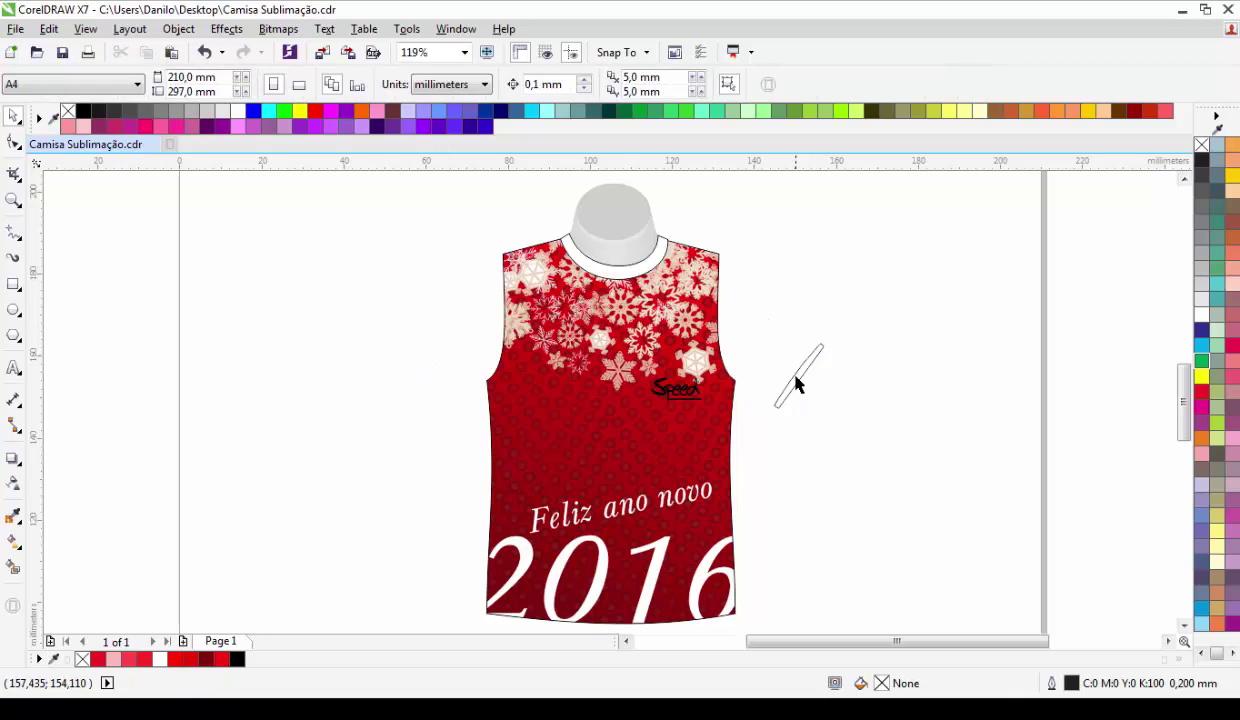
left_click(797, 382)
key("Delete")
Step: Delete the white collar and the grey neck shape from the shirt mockup, keeping only the printed front
left_click(624, 228)
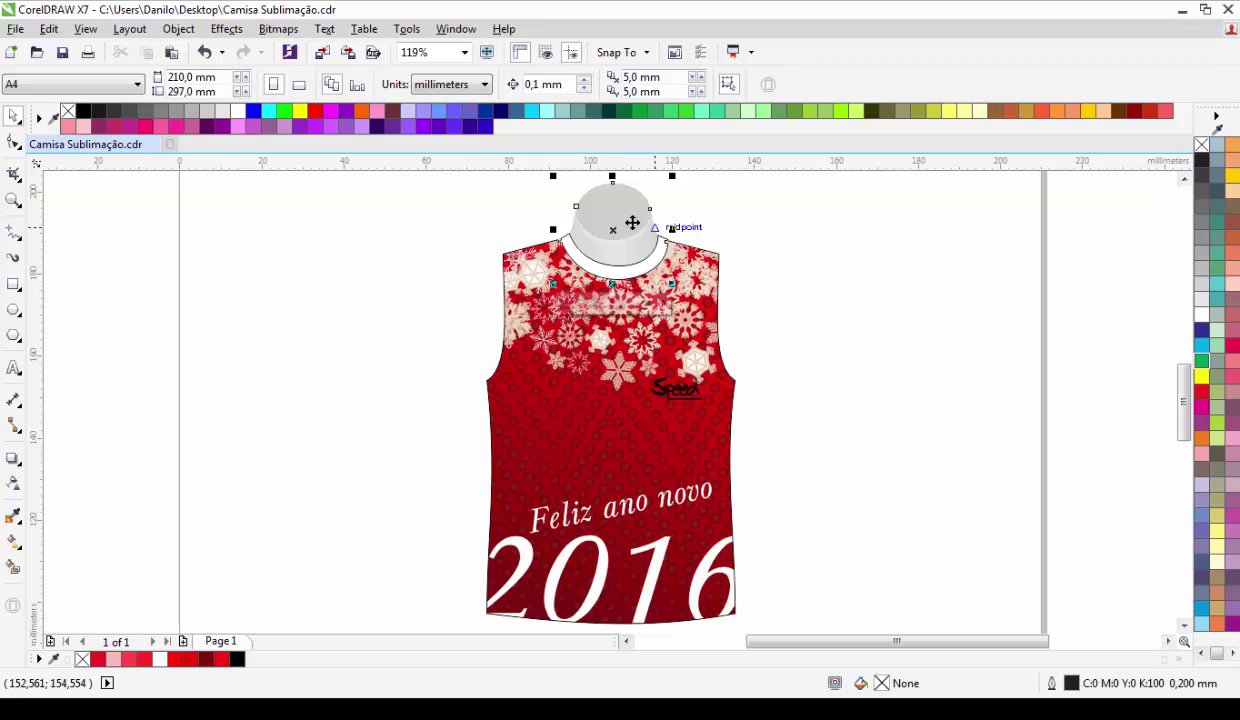
mouse_move(632, 223)
left_mouse_down()
mouse_move(341, 280)
mouse_move(556, 262)
mouse_move(621, 233)
left_mouse_up()
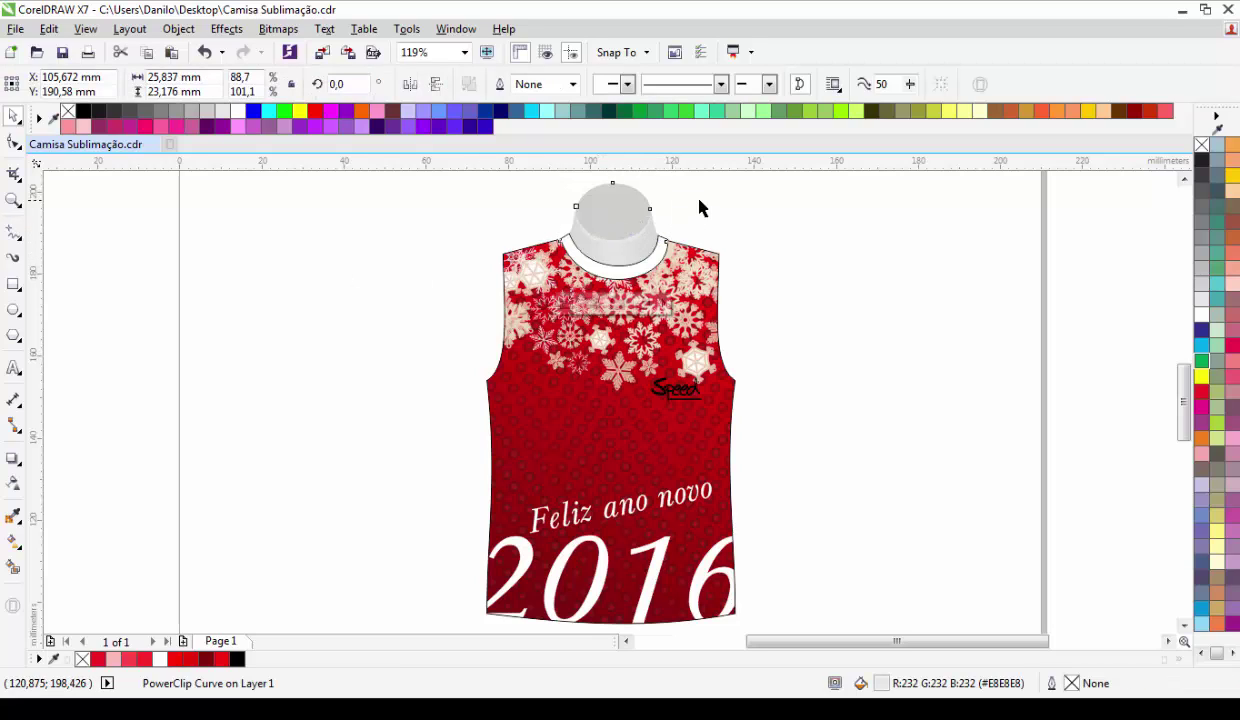
left_click(636, 278)
key("Delete")
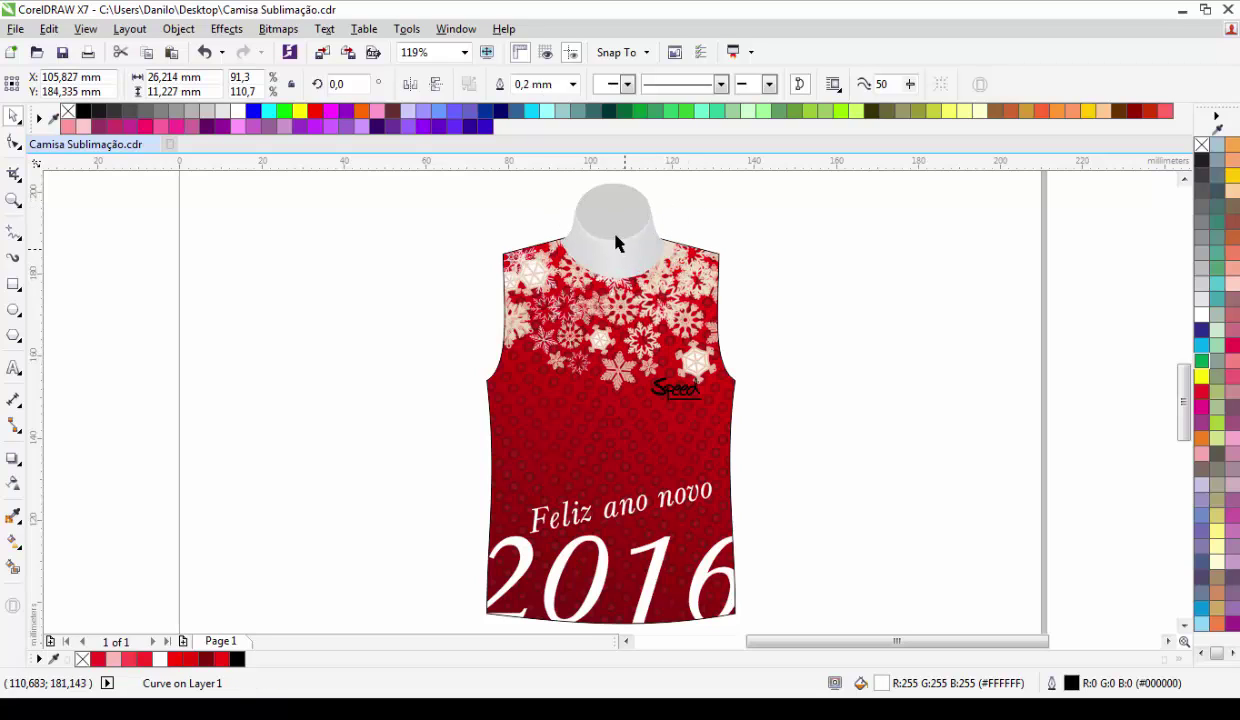
left_click(614, 257)
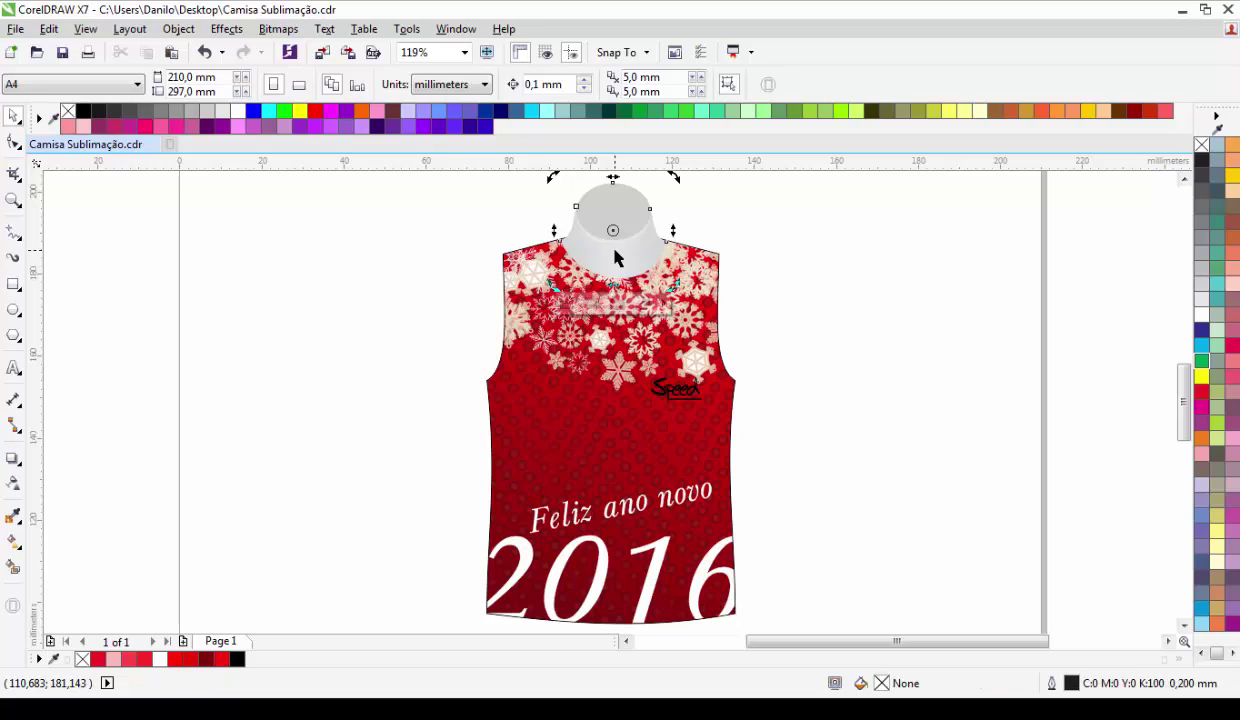
left_click(614, 247)
key("Delete")
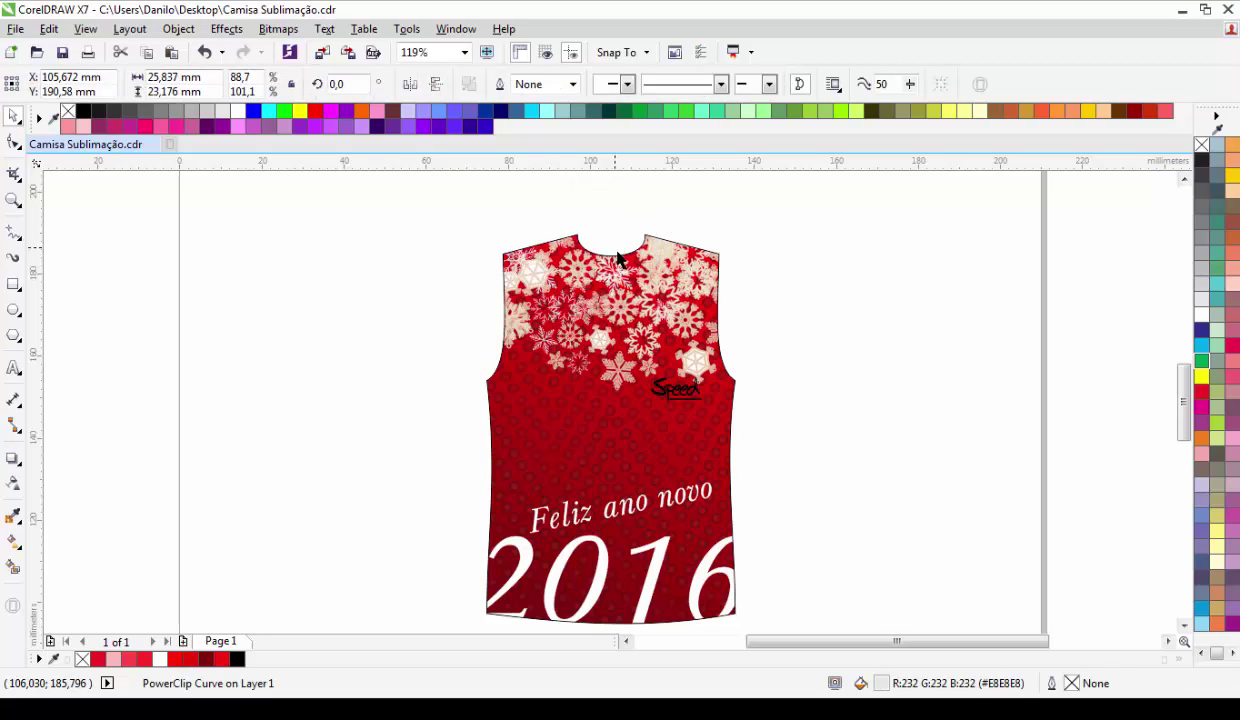
key("Escape")
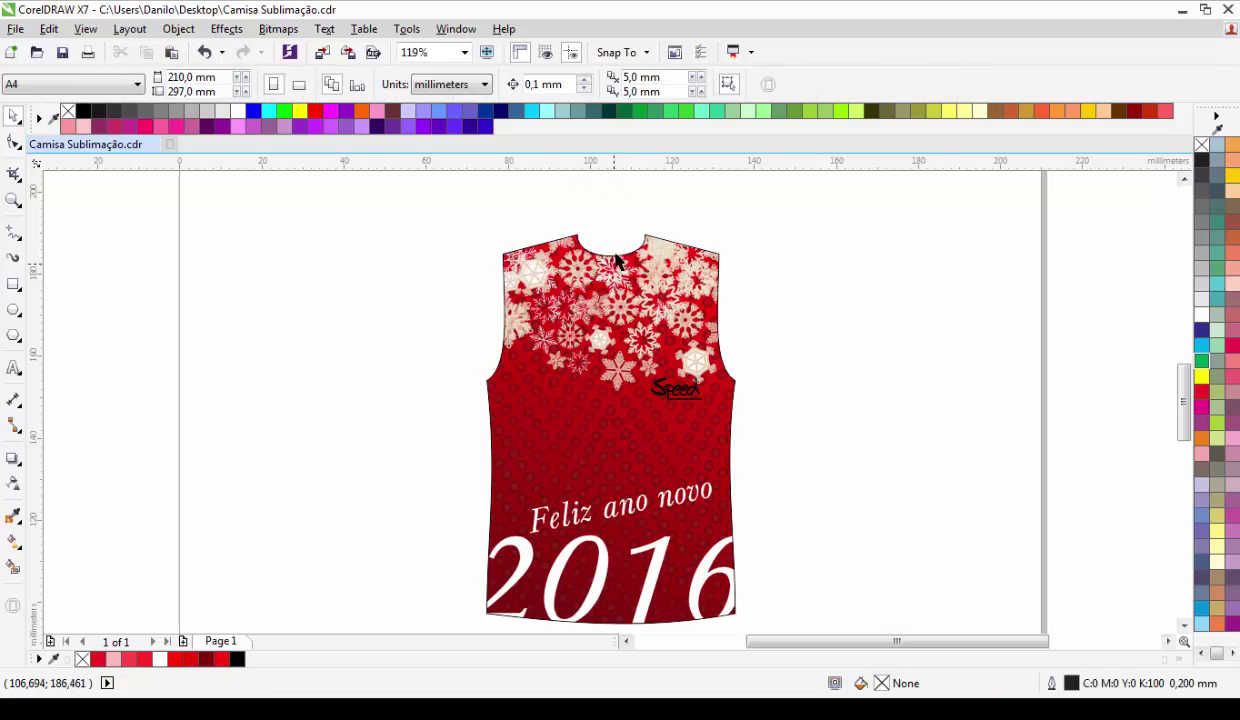
scroll(604, 223, "up", 1)
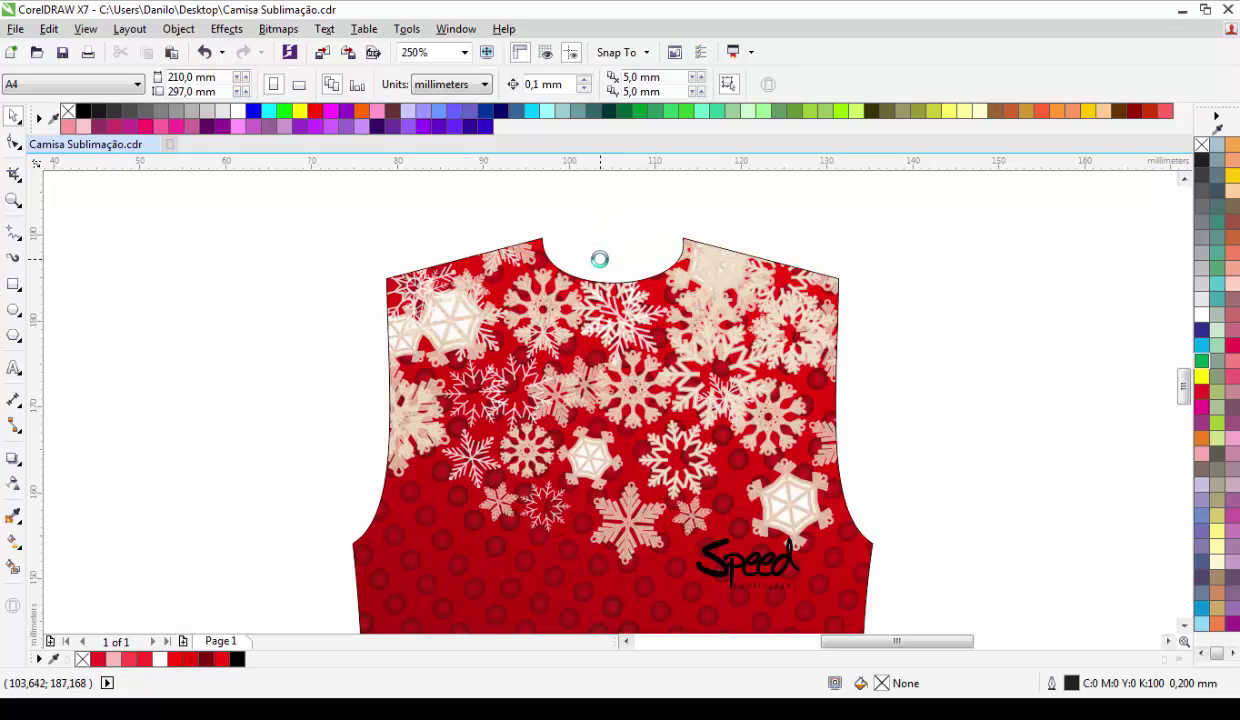
scroll(599, 259, "down", 1)
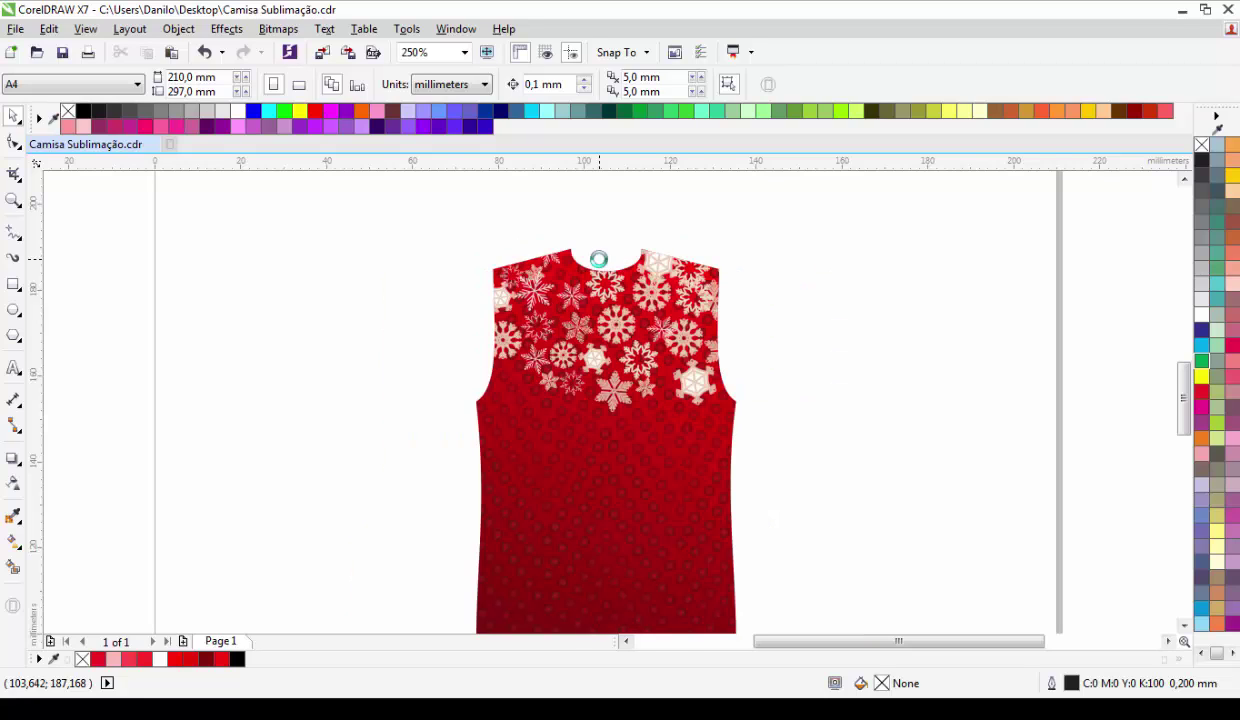
scroll(599, 259, "up", 1)
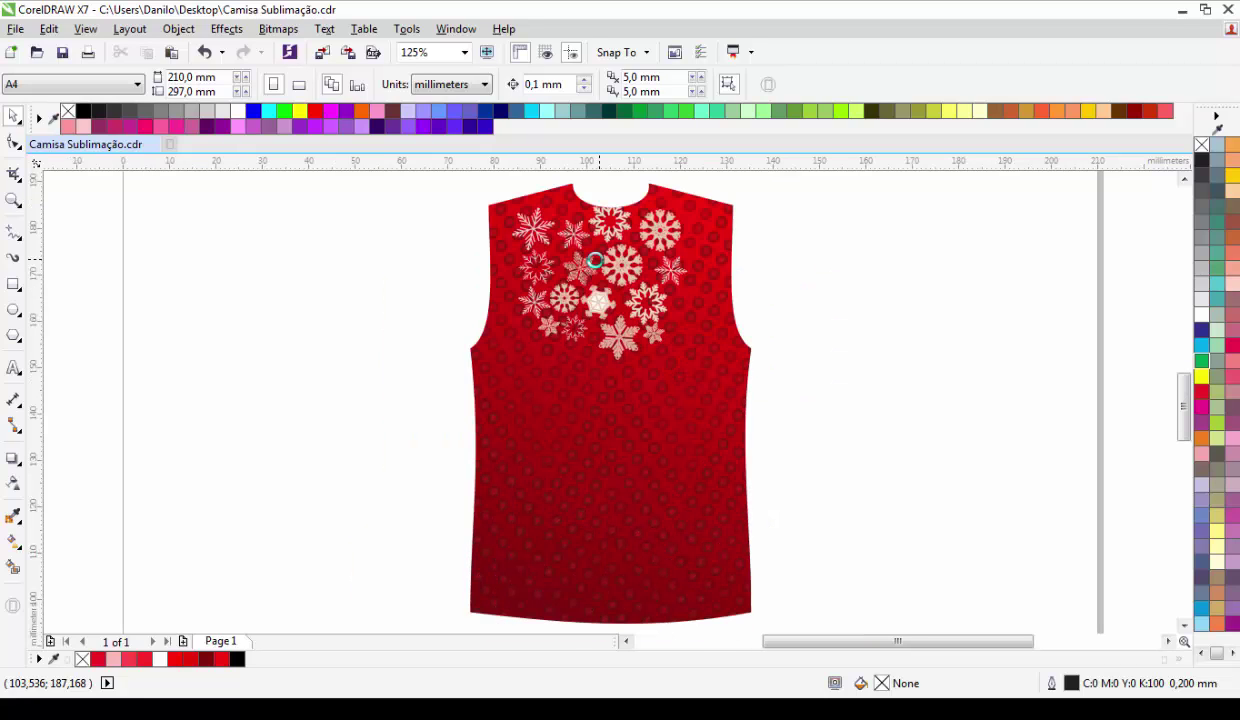
scroll(595, 260, "up", 1)
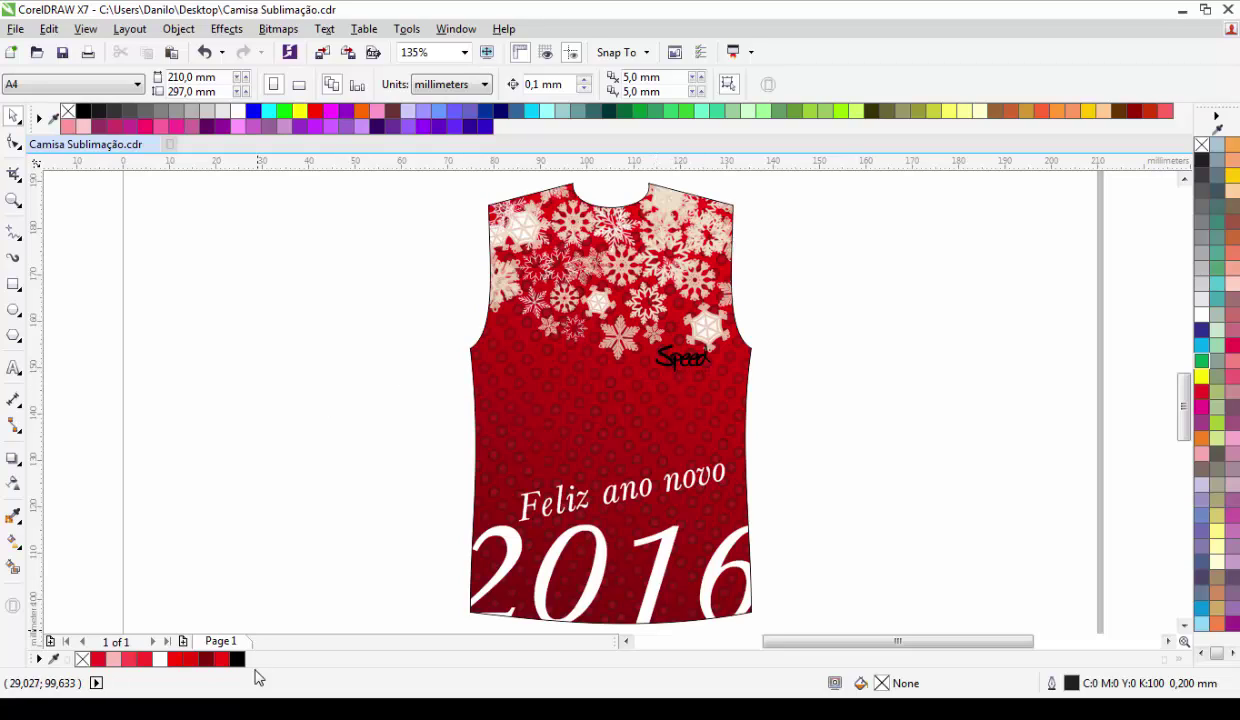
Step: Import the desktop file MODELAGEM CAMISAS NORMAIS.cdr with the shirt size patterns into the shirt document
left_click(1182, 16)
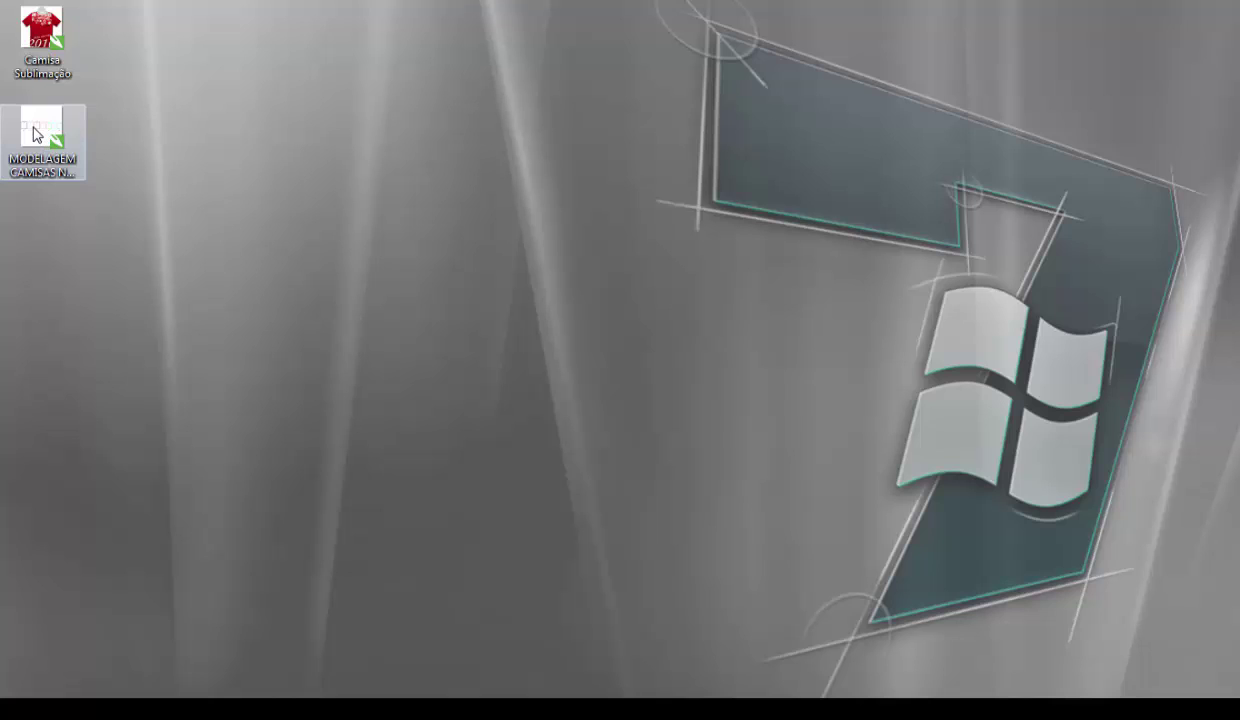
left_click_drag(36, 134, 1239, 430)
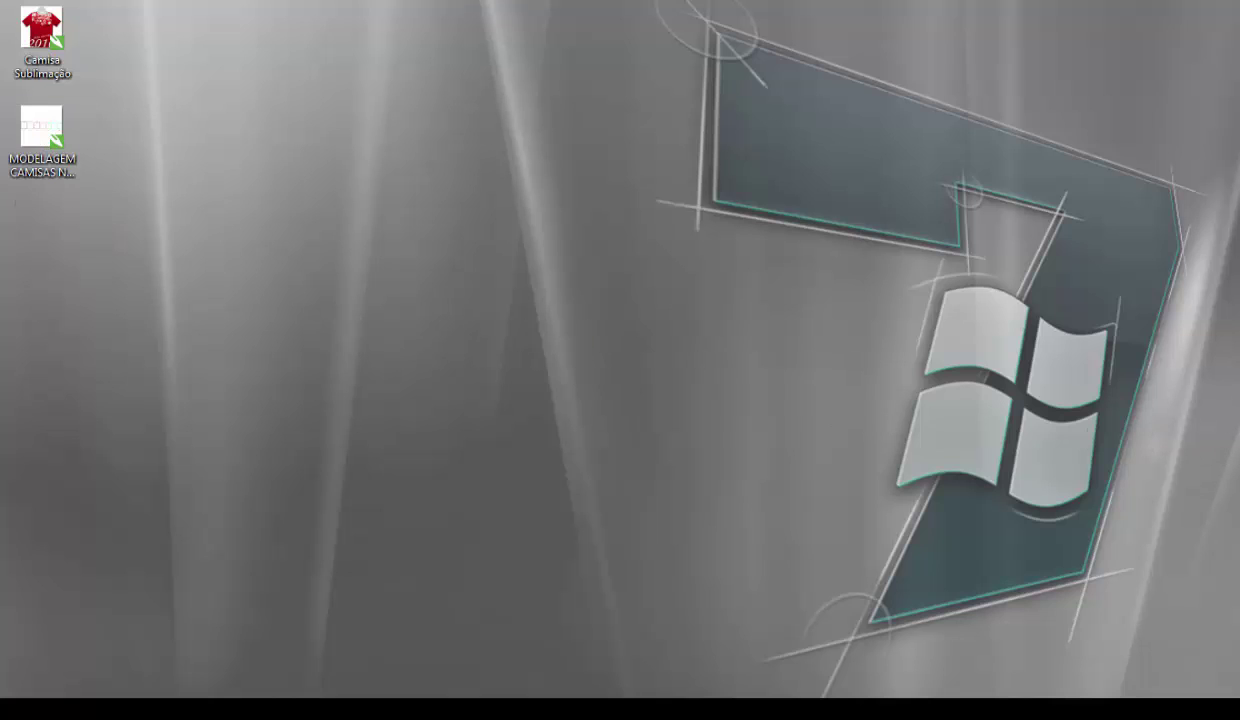
key("alt+Tab")
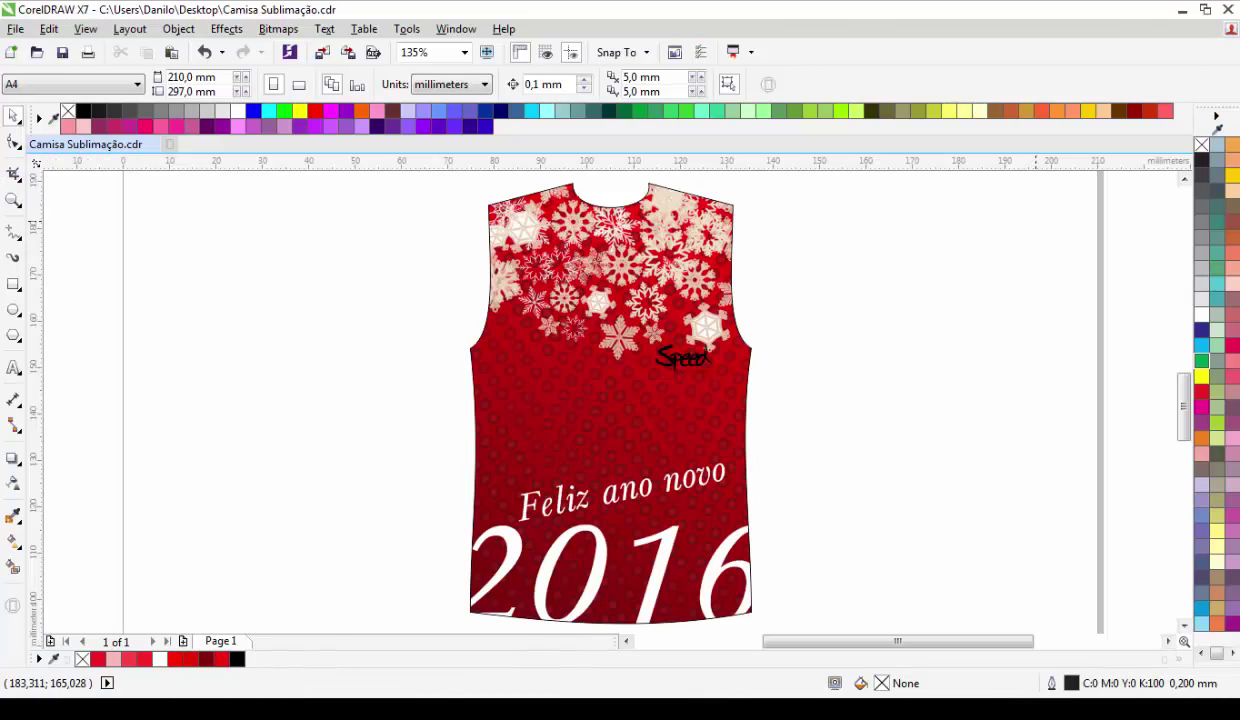
left_click_drag(1239, 430, 198, 284)
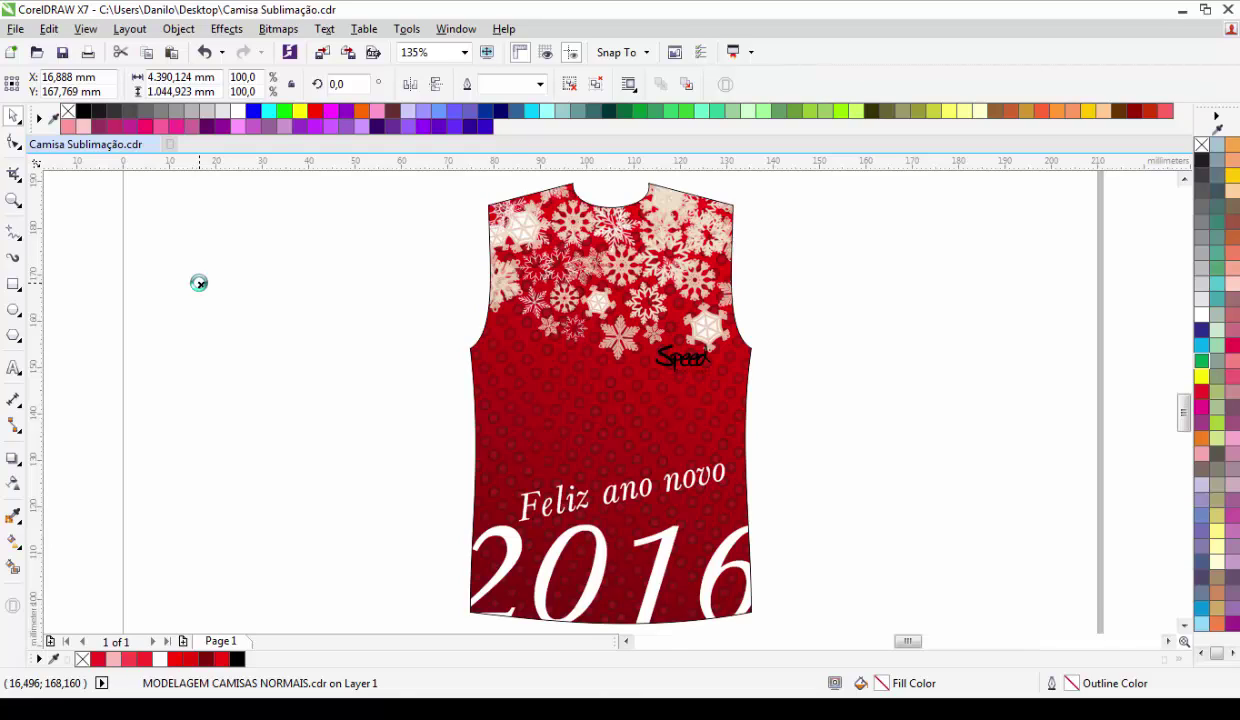
key("F4")
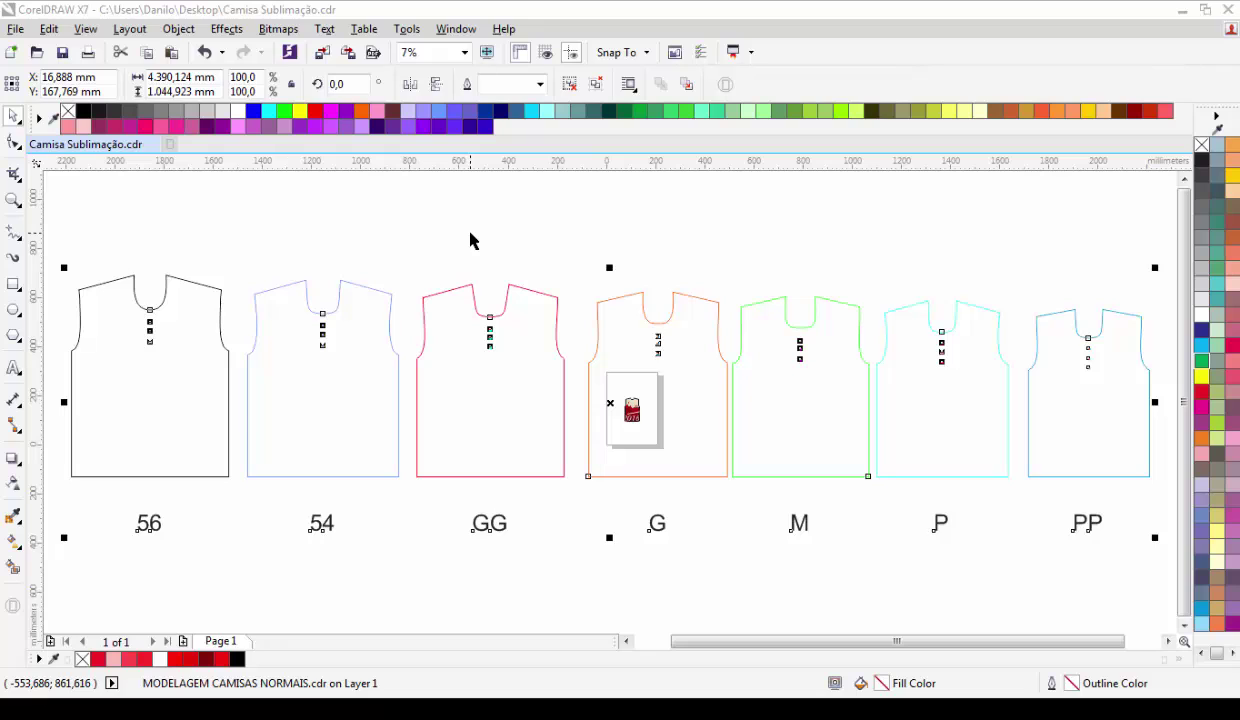
Step: Ungroup the imported set of shirt size patterns
left_click(469, 240)
left_click(468, 351)
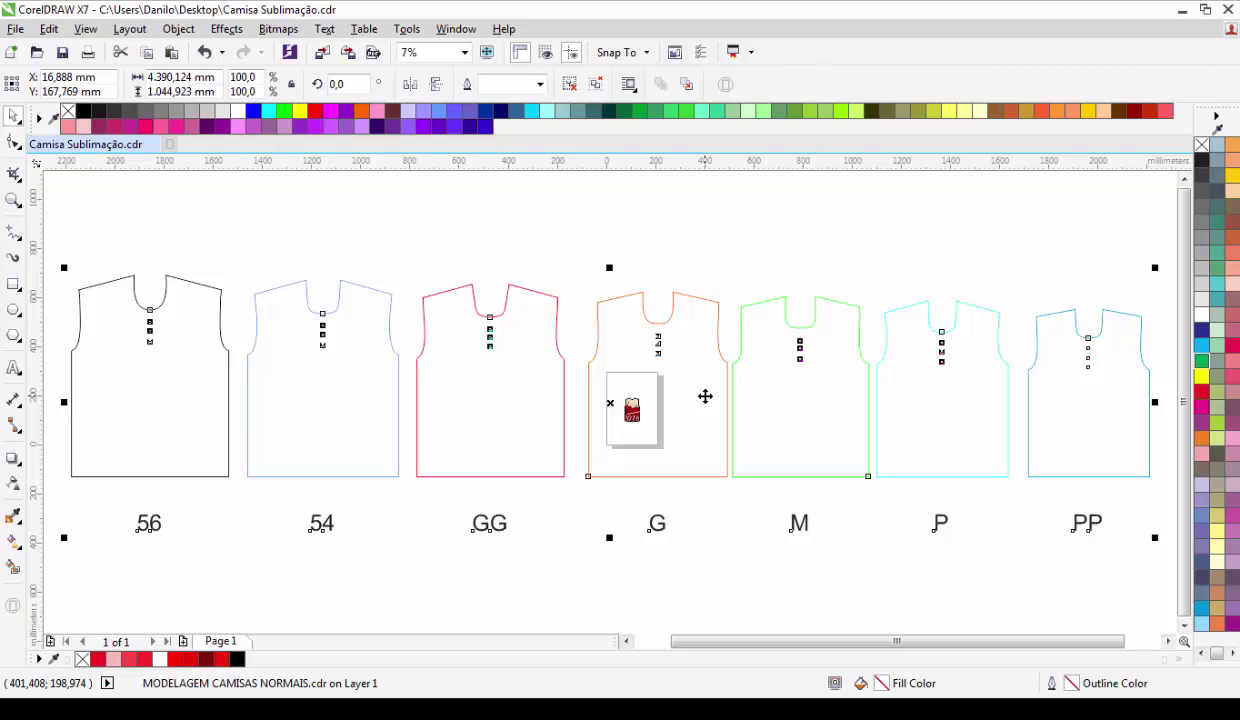
key("ctrl+u")
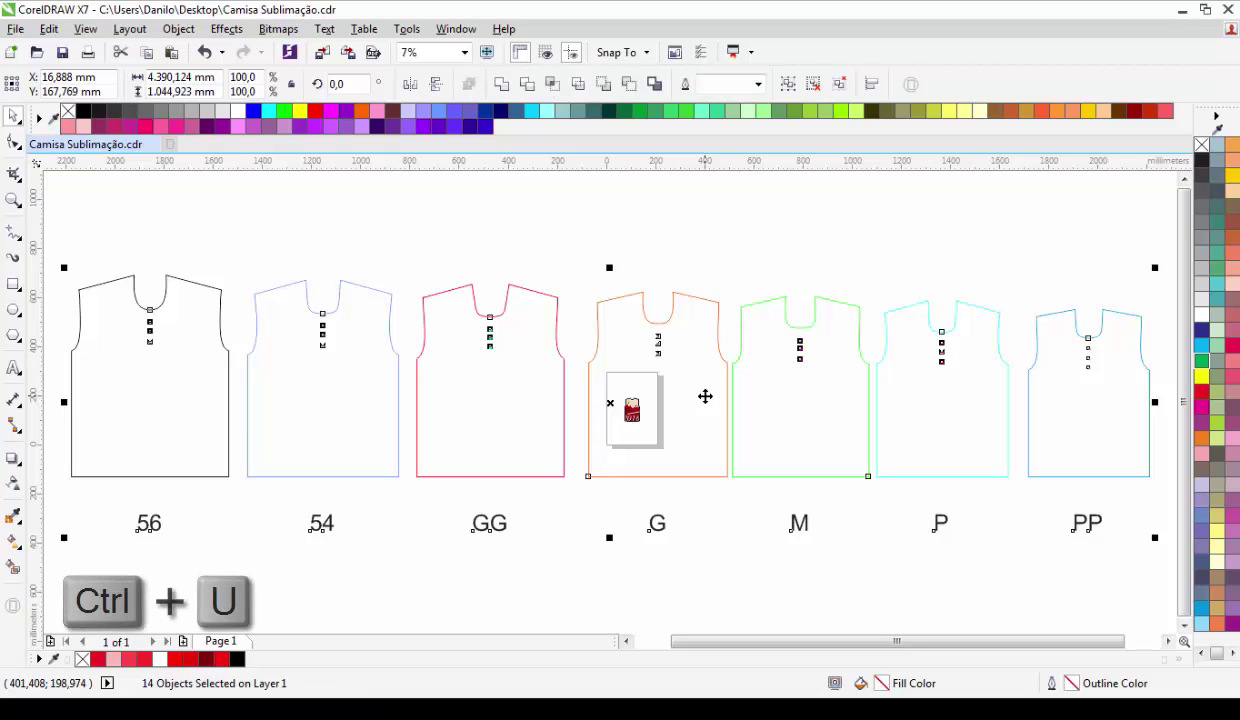
Step: Delete the M, P, PP, GG, 54 and 56 patterns with their labels, keeping only size G
left_click(659, 388)
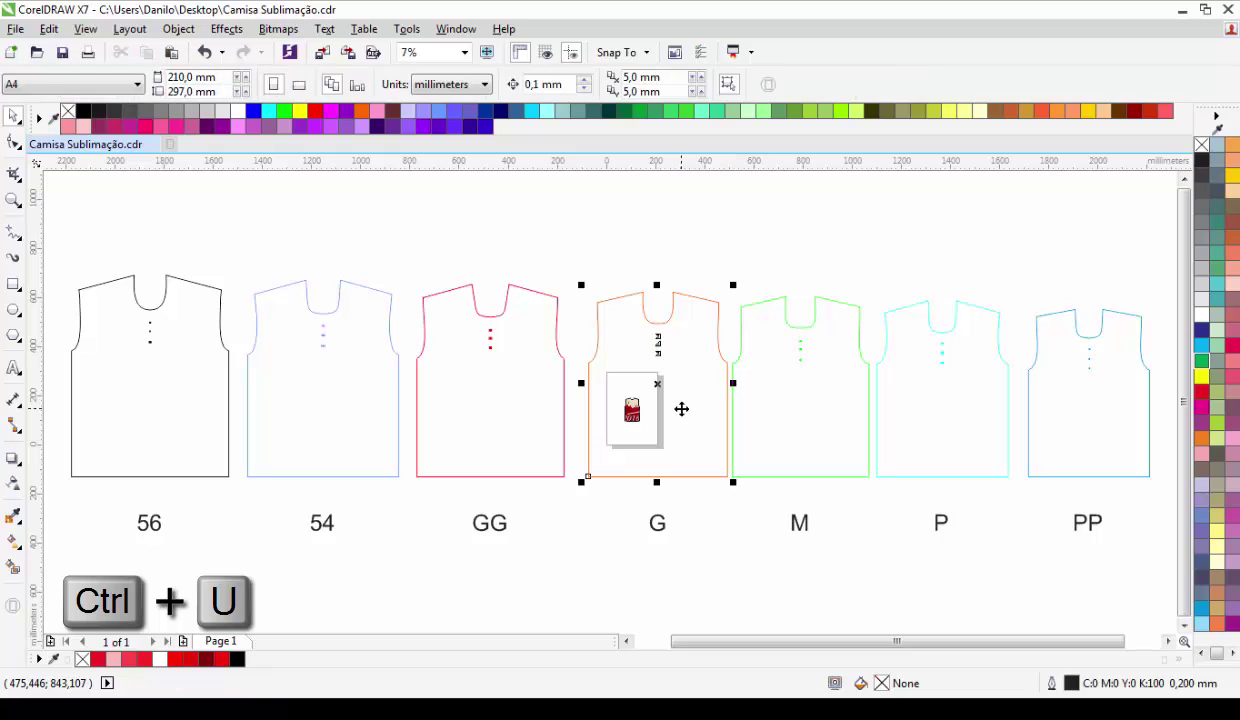
left_click_drag(711, 213, 1090, 562)
key("Delete")
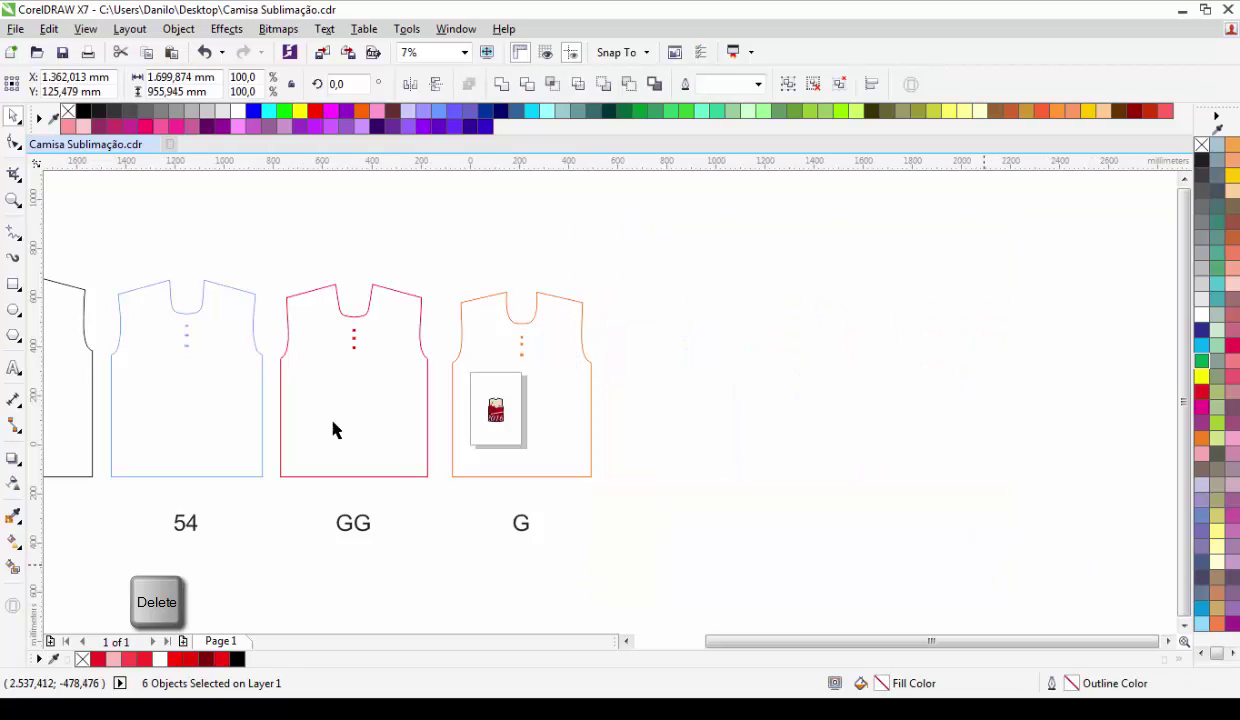
left_click_drag(470, 587, 90, 252)
key("Delete")
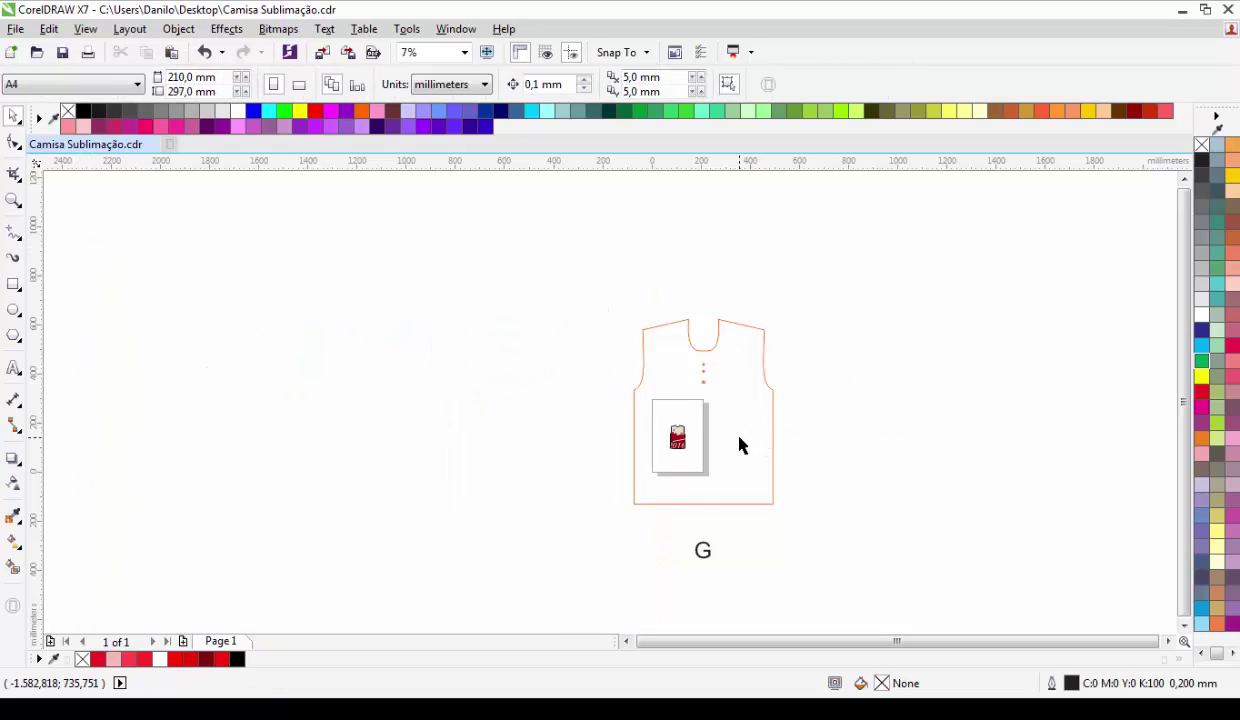
Step: Ungroup the size G pattern and delete the small marks below its neckline
left_click(700, 376)
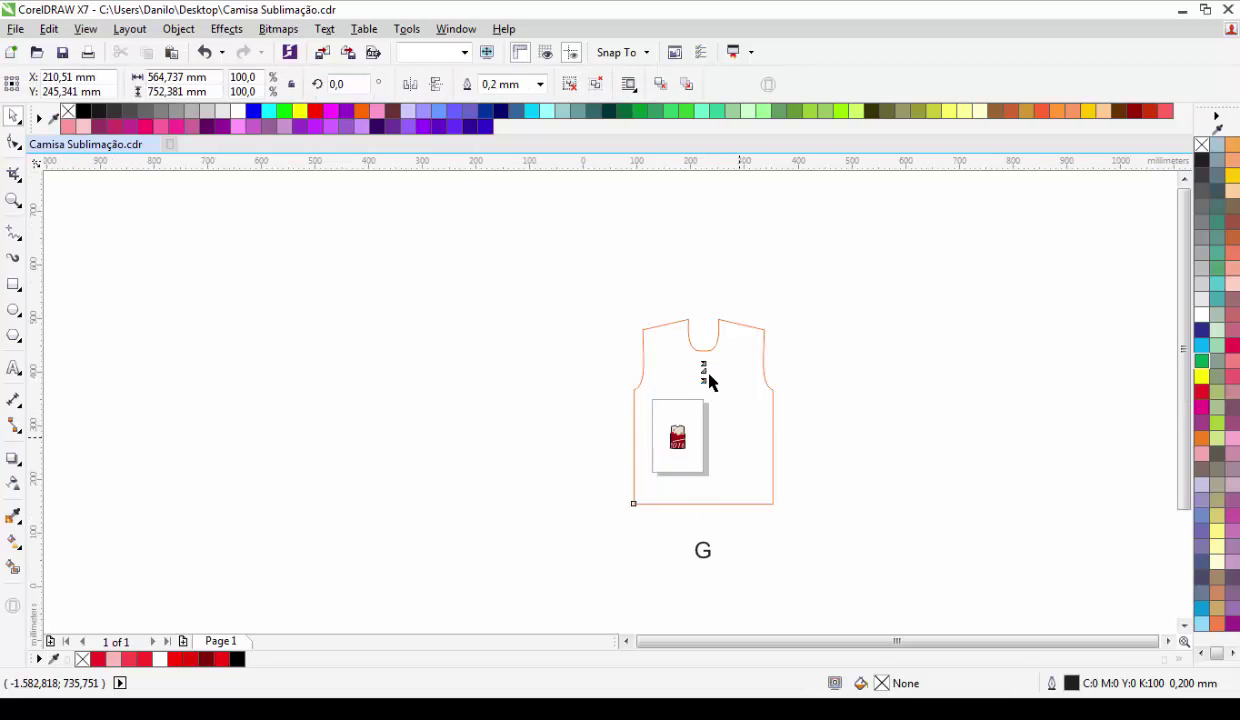
scroll(708, 380, "up", 2)
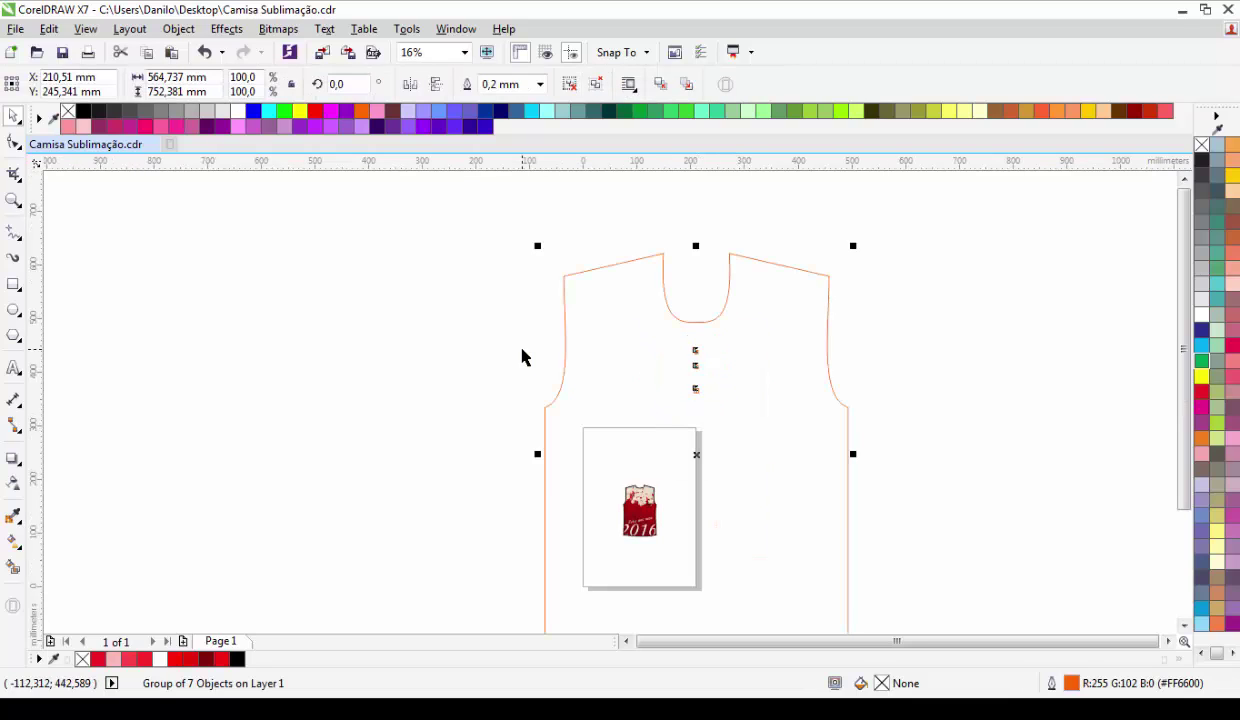
left_click(702, 362)
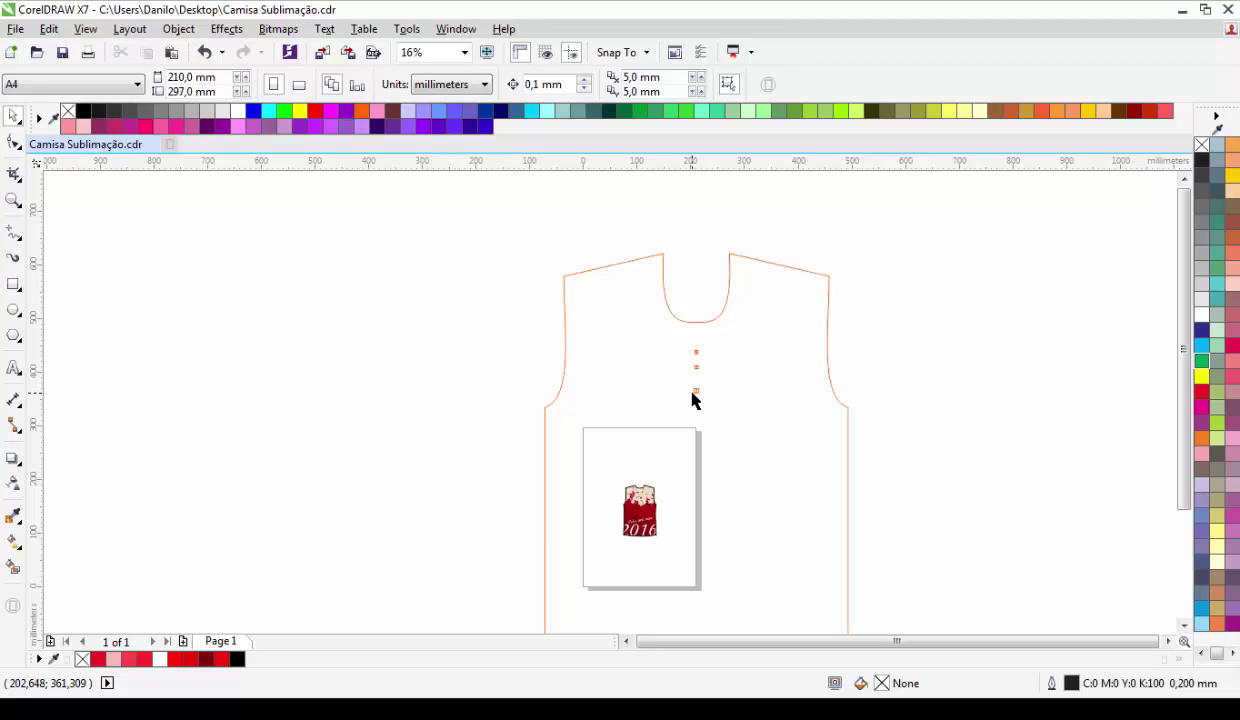
left_click(667, 397)
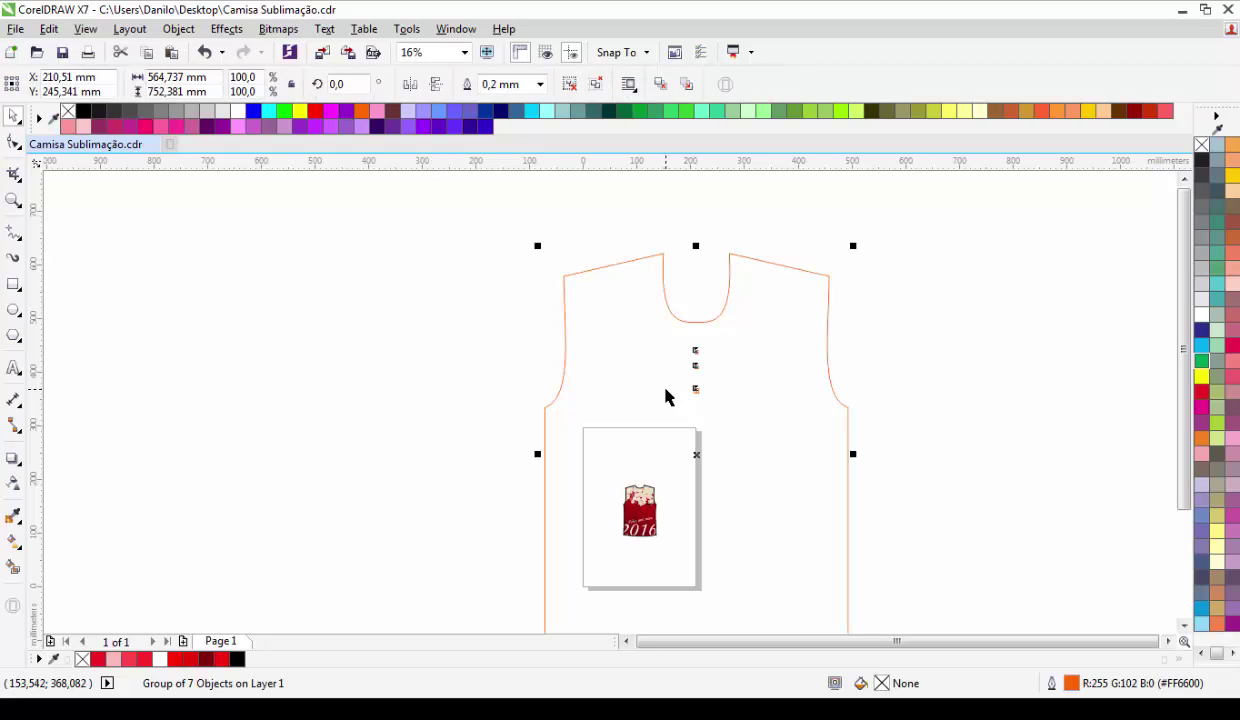
key("ctrl+u")
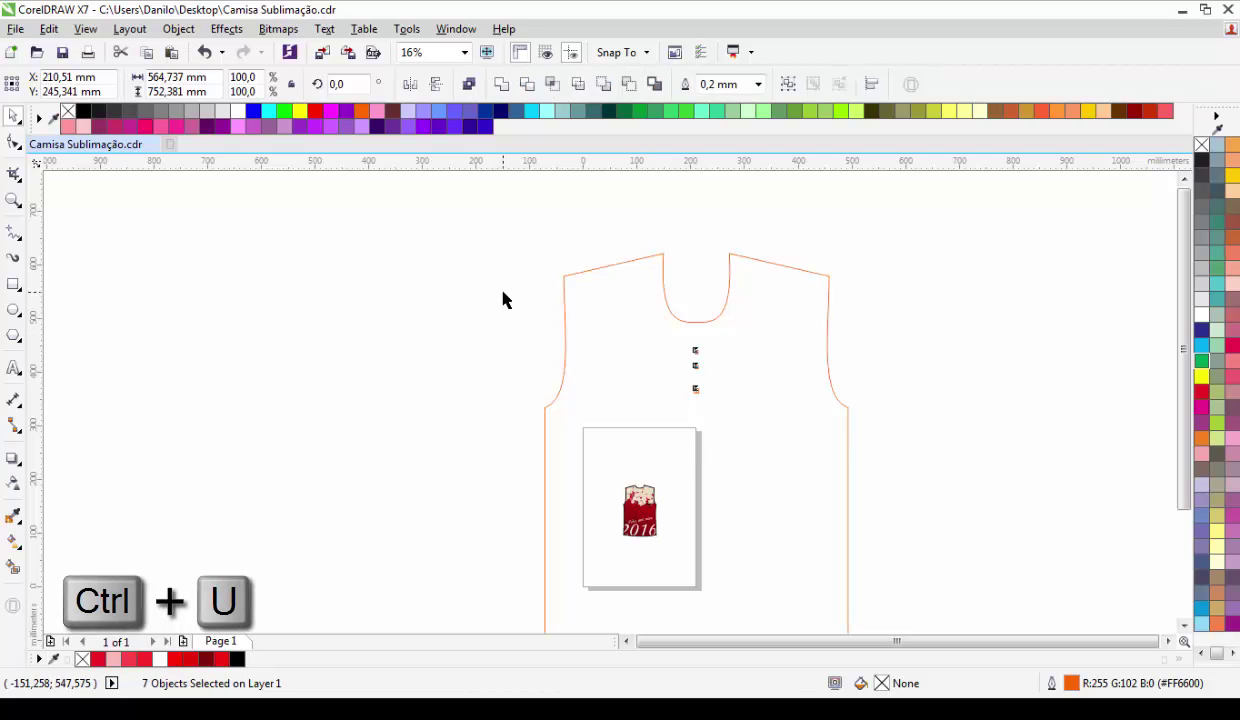
left_click_drag(498, 277, 738, 437)
key("Delete")
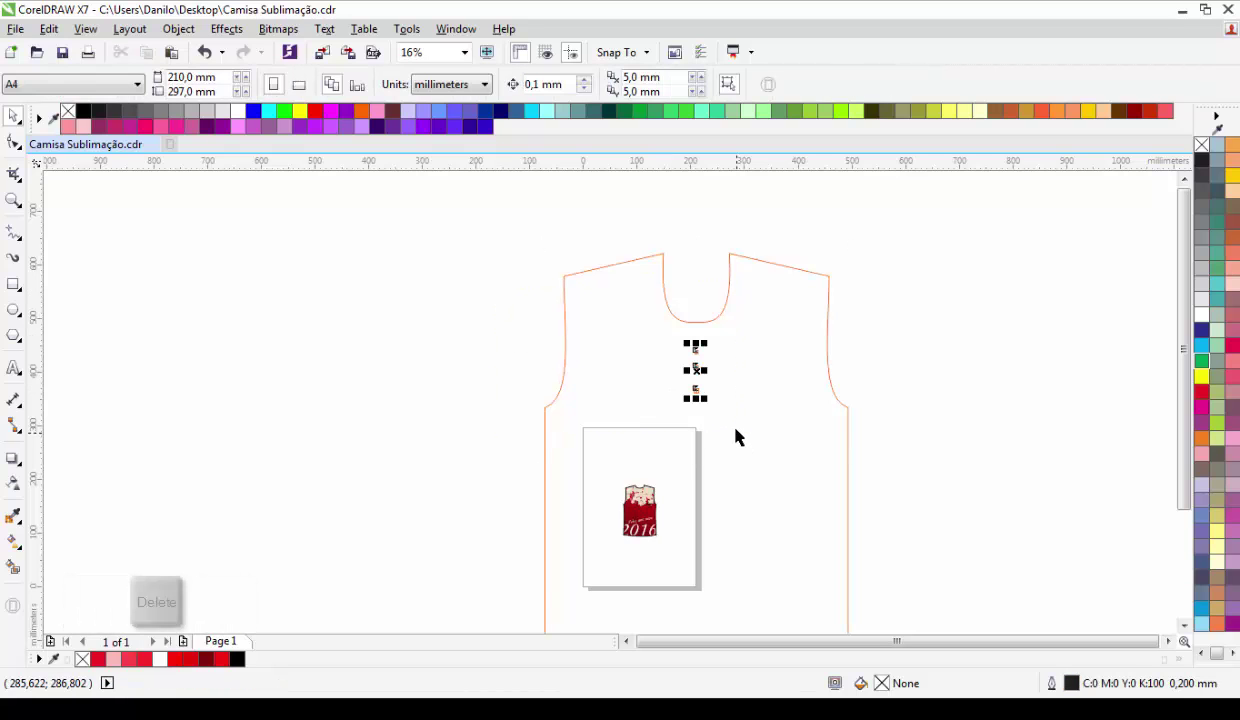
left_click(736, 437)
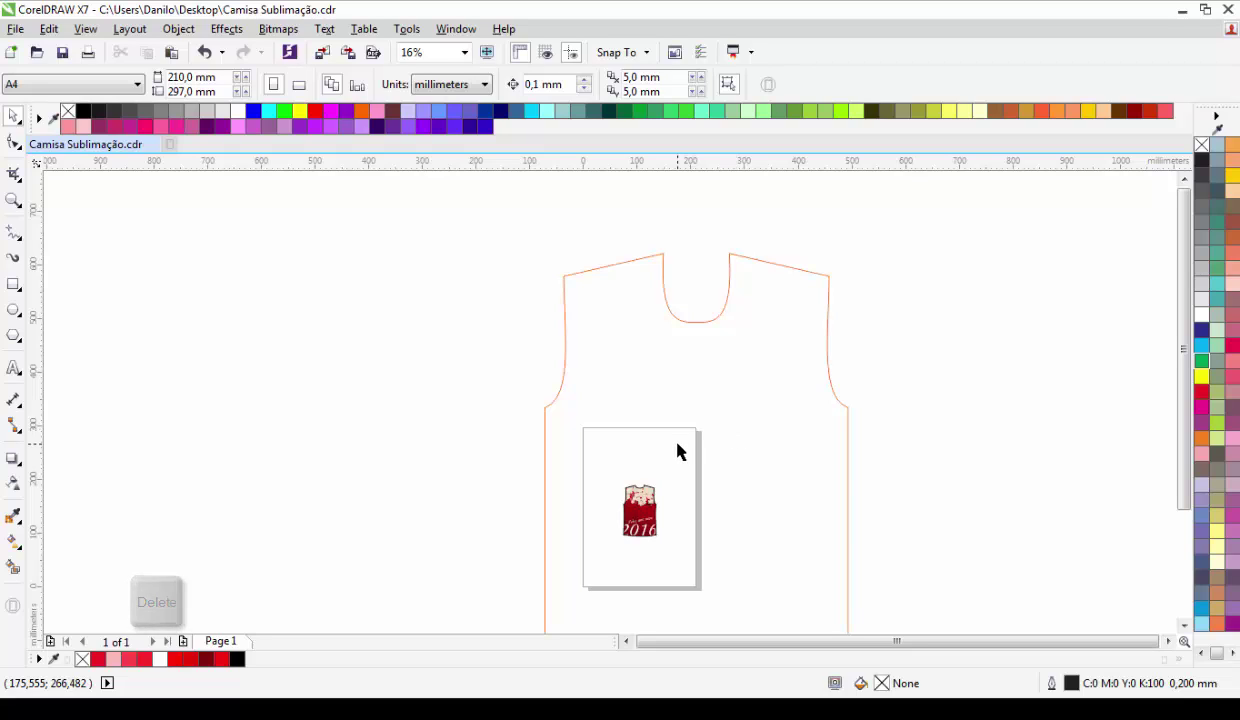
Step: Delete the G size label below the remaining pattern outline
key("F4")
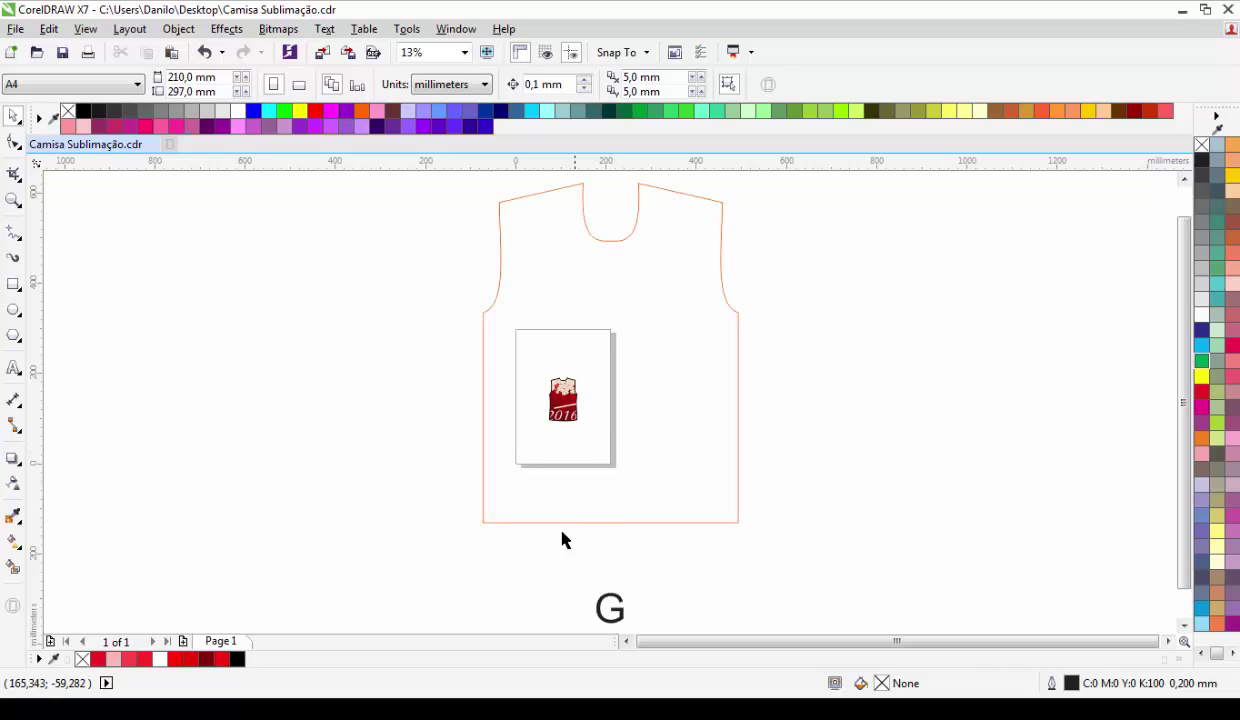
left_click(615, 622)
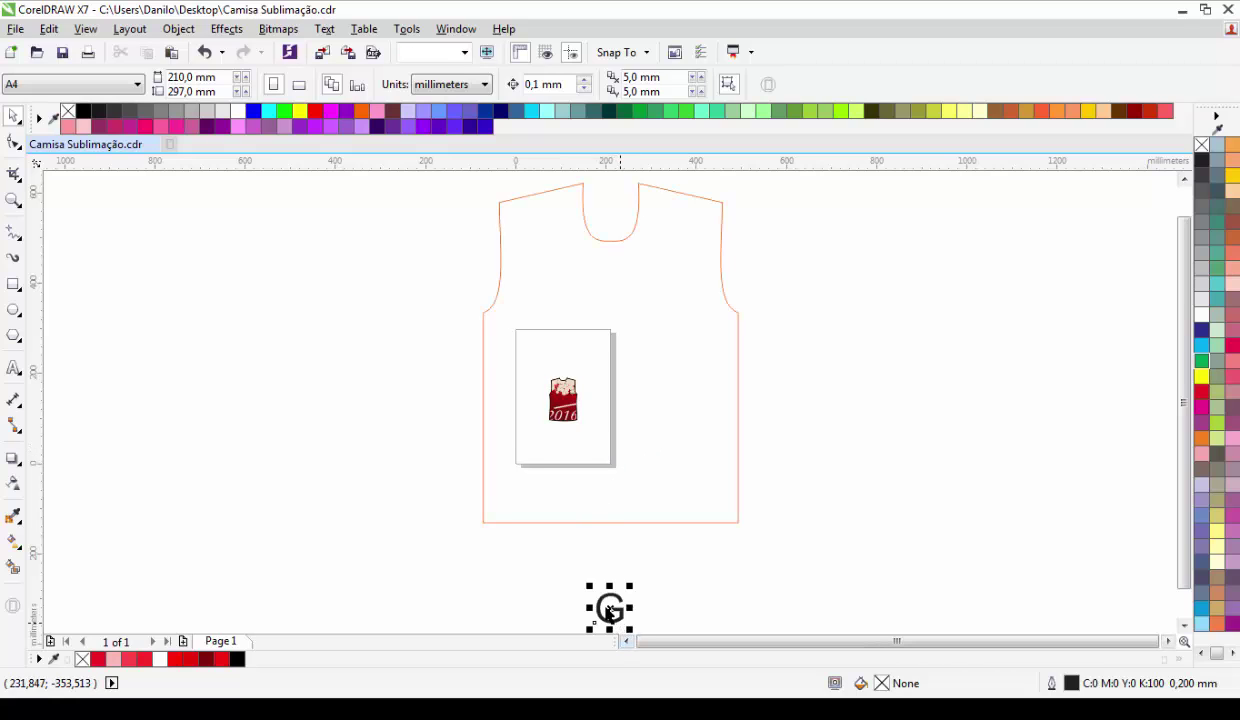
left_click_drag(612, 607, 614, 556)
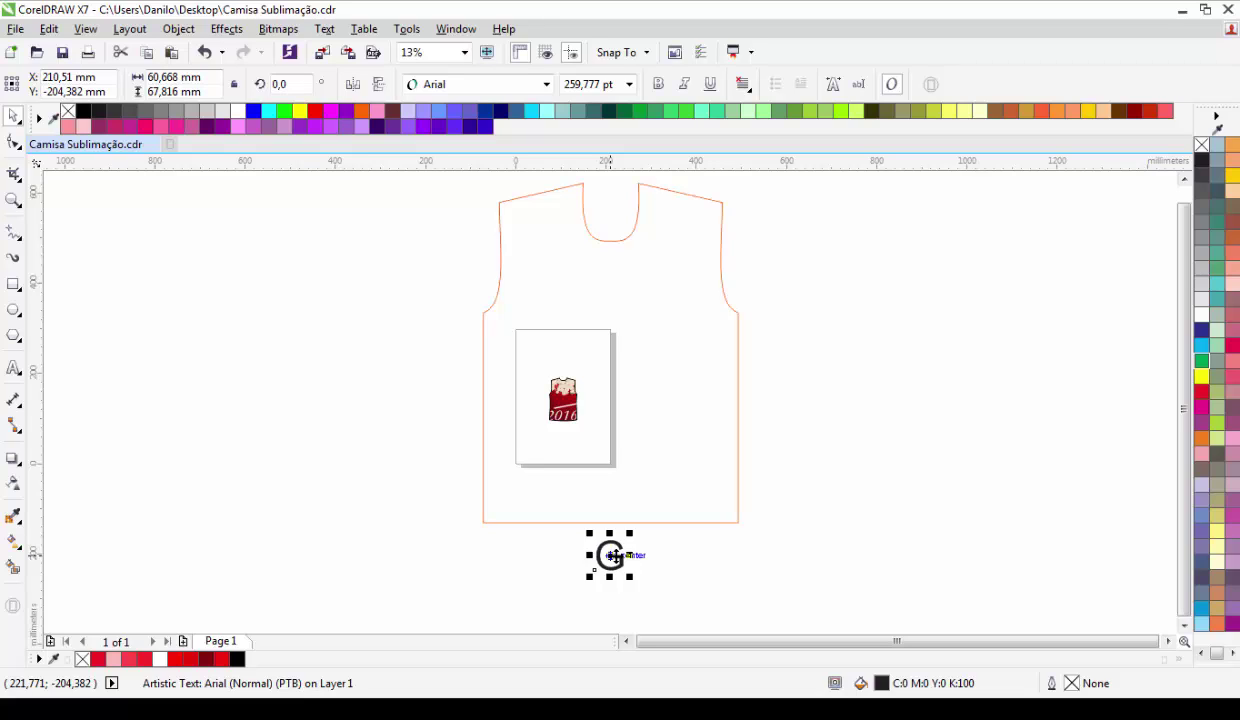
key("Delete")
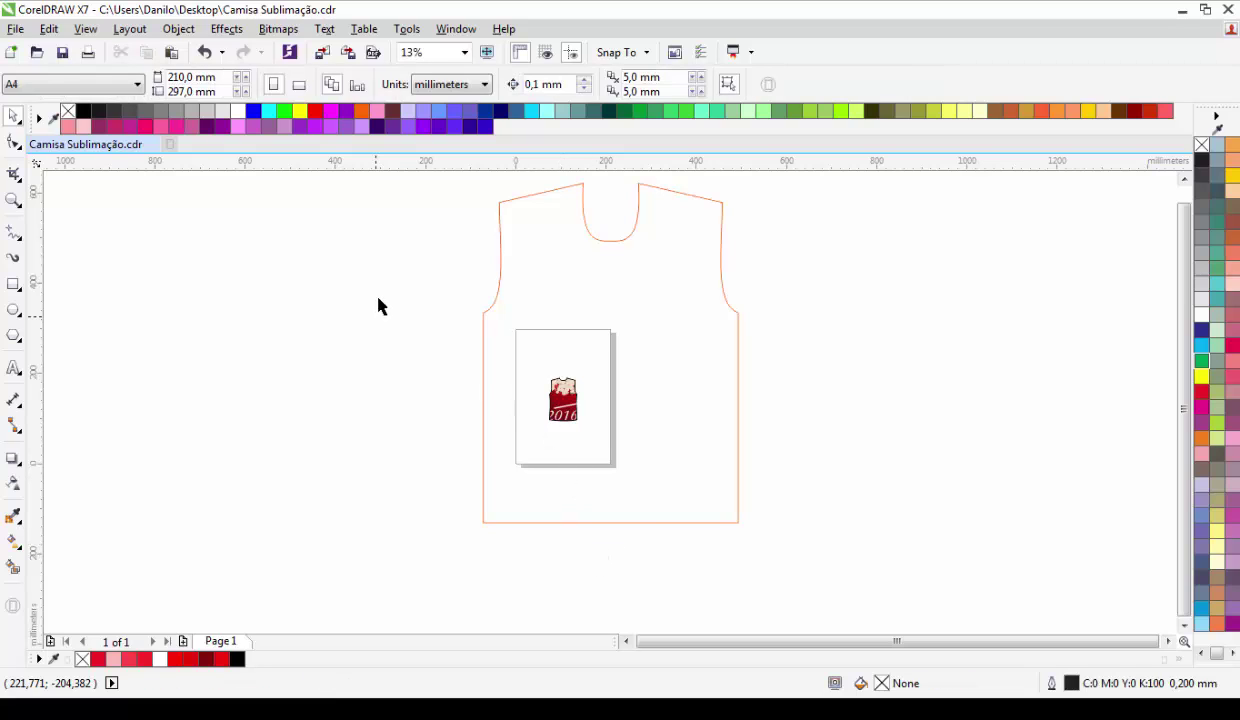
Step: Group the small shirt artwork, move it clear of the size G pattern and enlarge it proportionally to about 563 × 883 mm
left_click(556, 404)
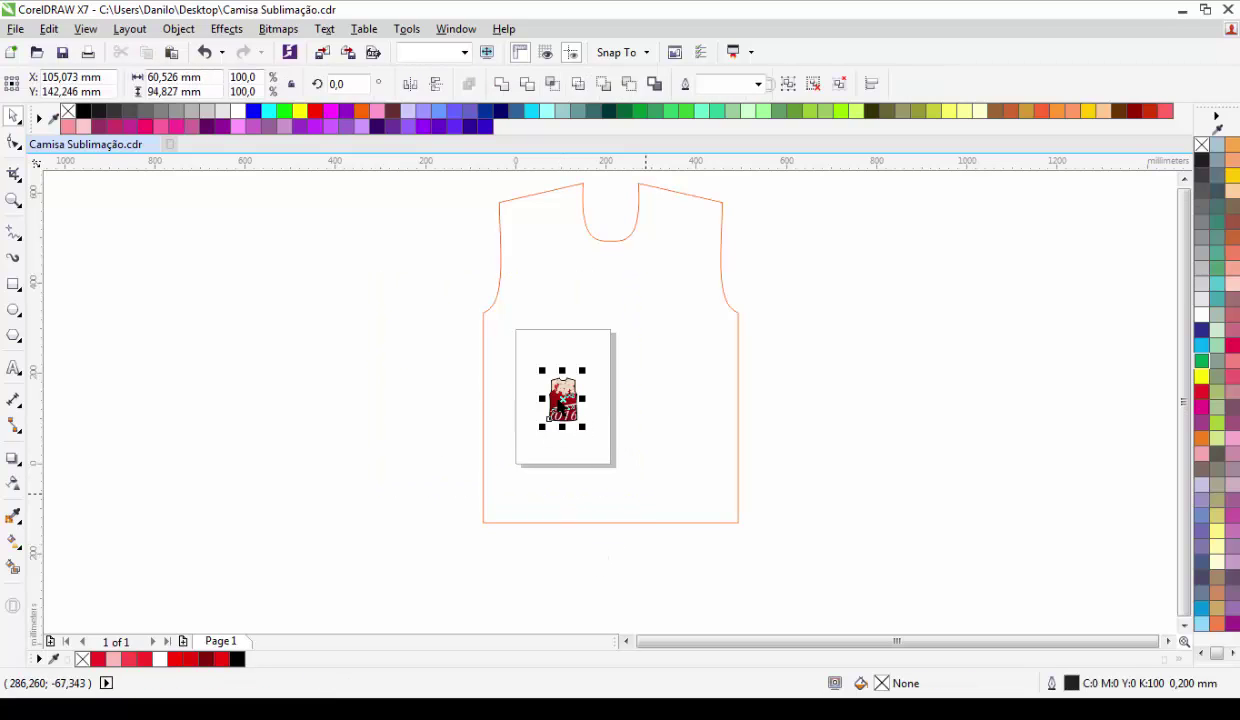
key("ctrl+g")
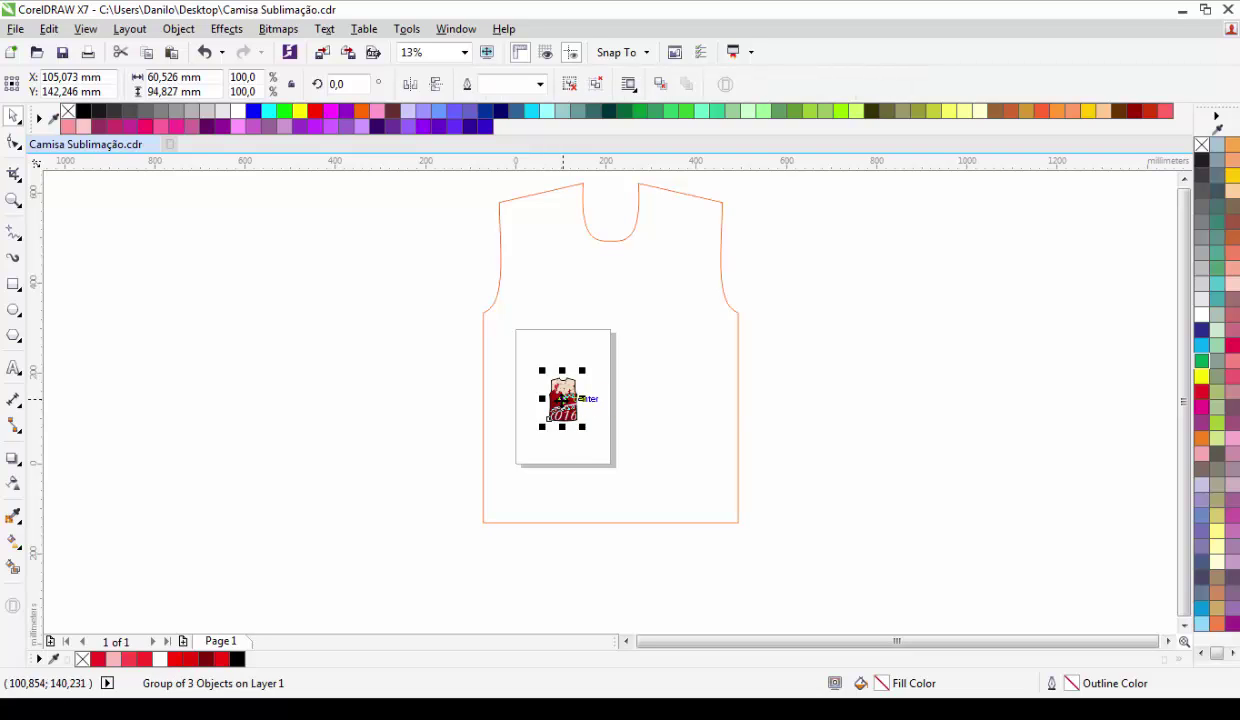
left_click_drag(562, 398, 378, 401)
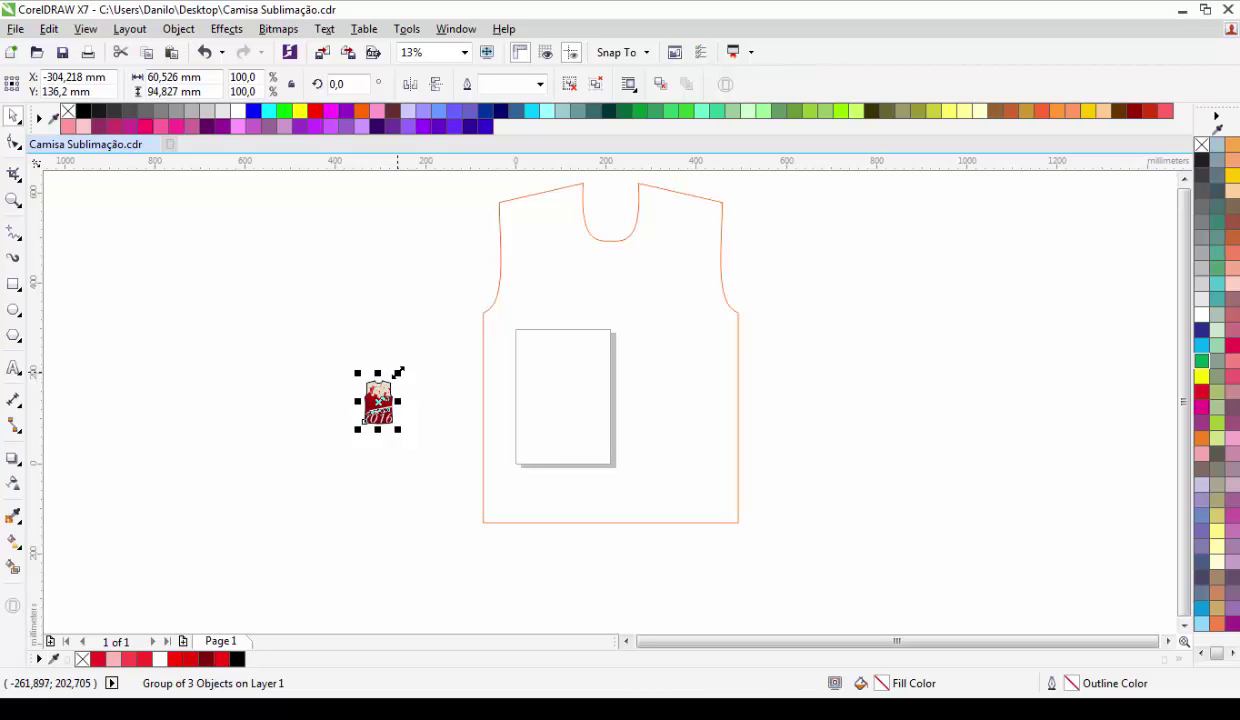
left_click_drag(398, 372, 615, 195)
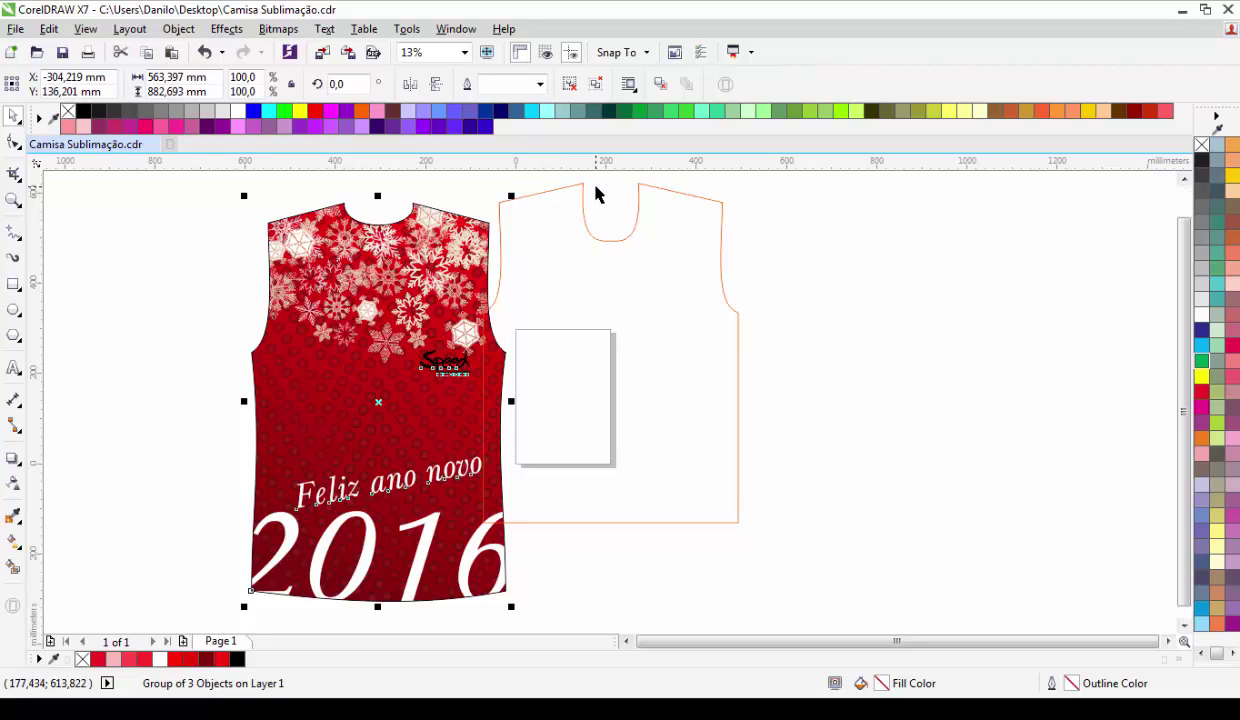
left_click_drag(353, 393, 229, 361)
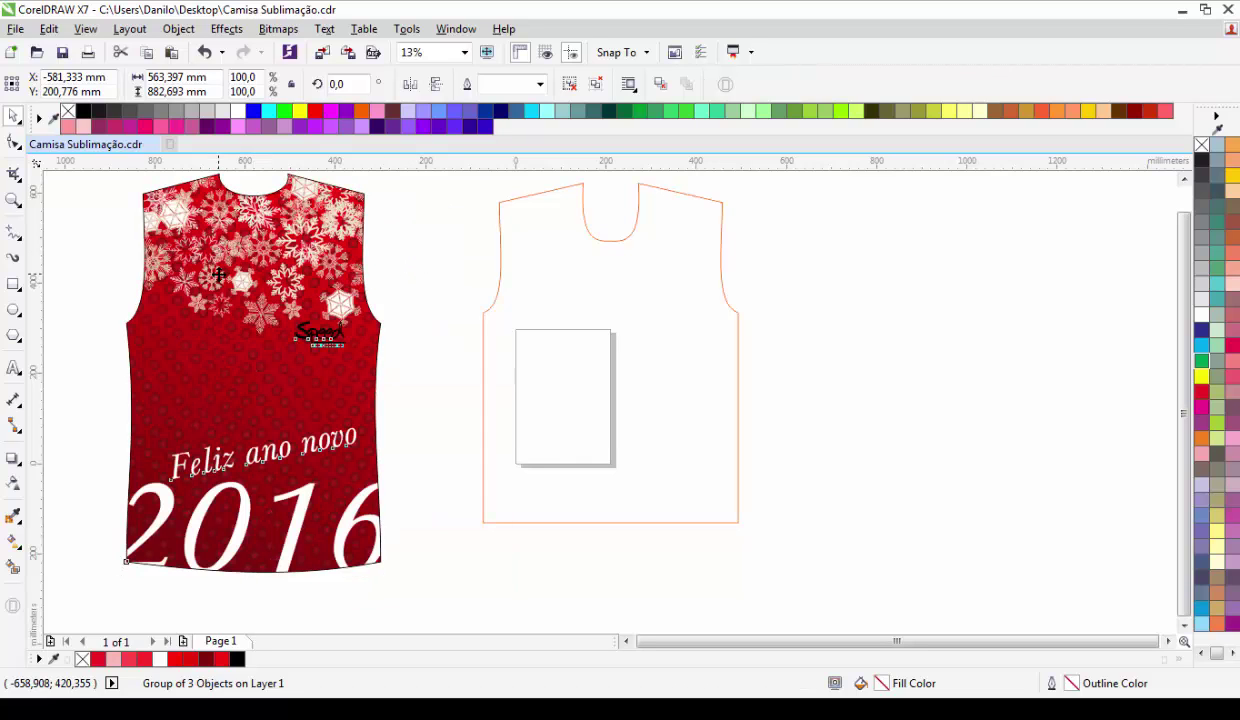
Step: PowerClip the enlarged shirt artwork inside the orange size G pattern outline
right_click(244, 244)
left_click(269, 255)
left_click(496, 285)
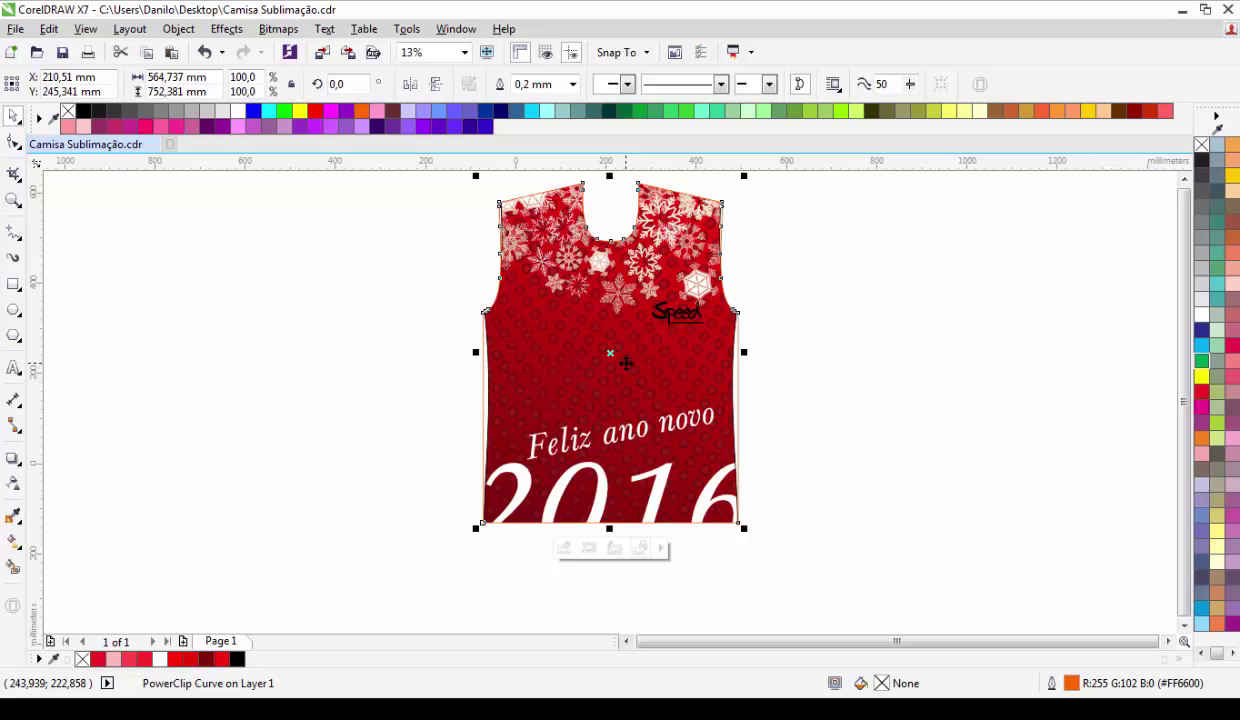
Step: Open the pattern's PowerClip contents for editing and widen the shirt artwork symmetrically to about 625 mm
double_click(649, 360)
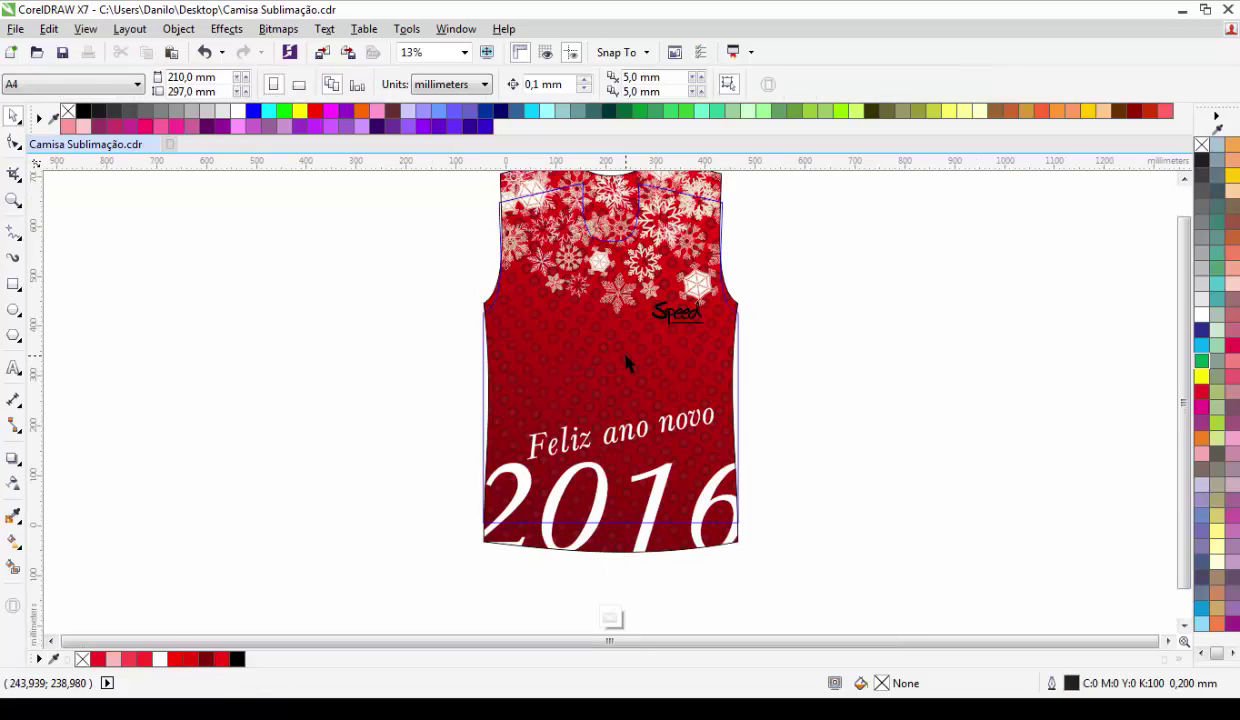
scroll(613, 365, "up", 1)
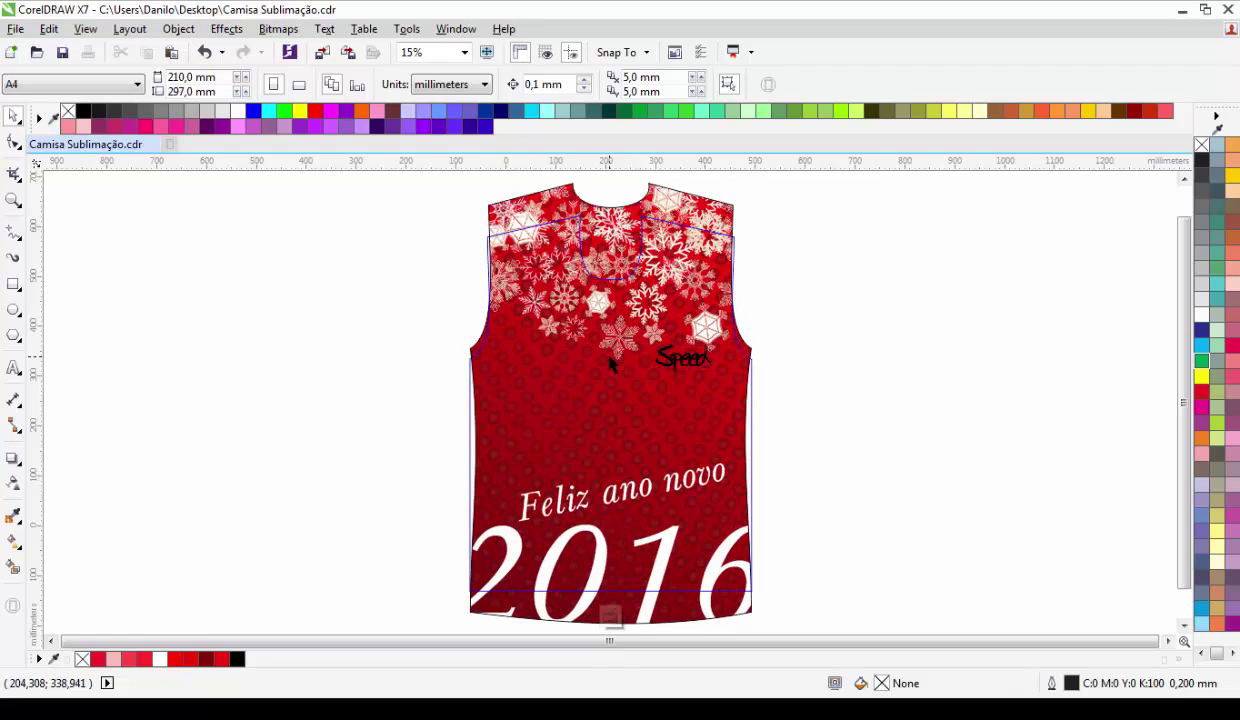
left_click(540, 207)
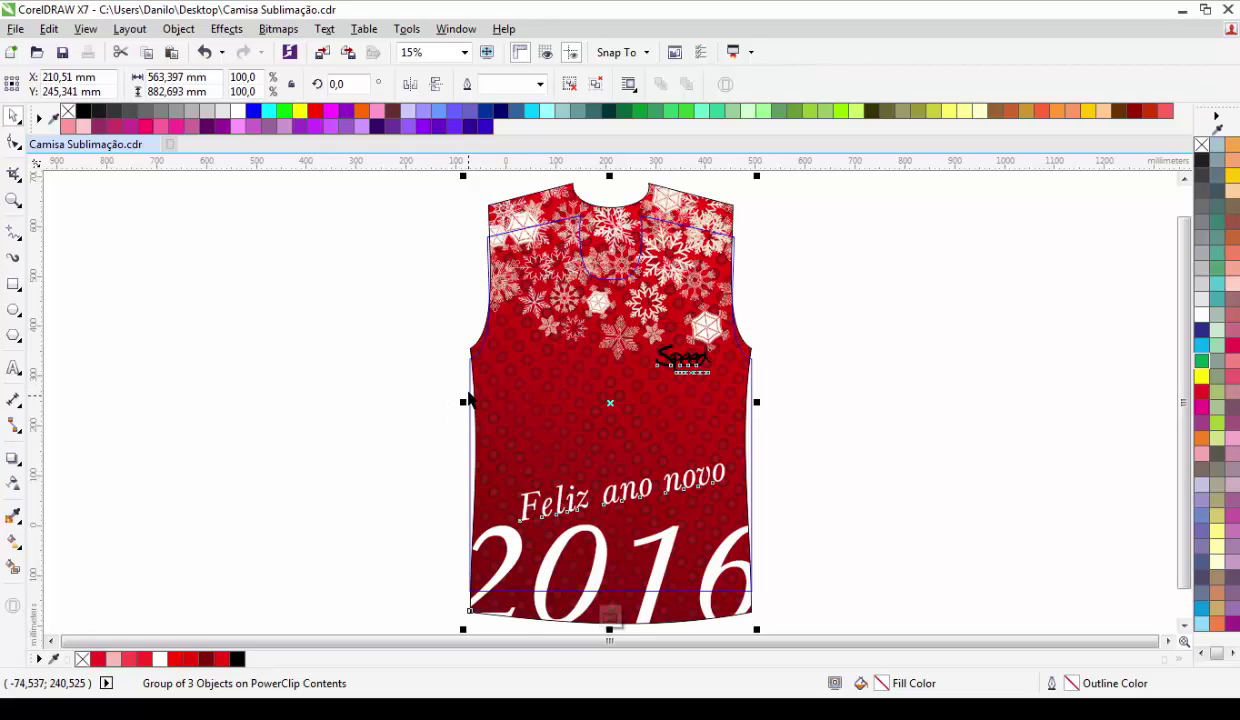
left_click_drag(463, 402, 449, 404)
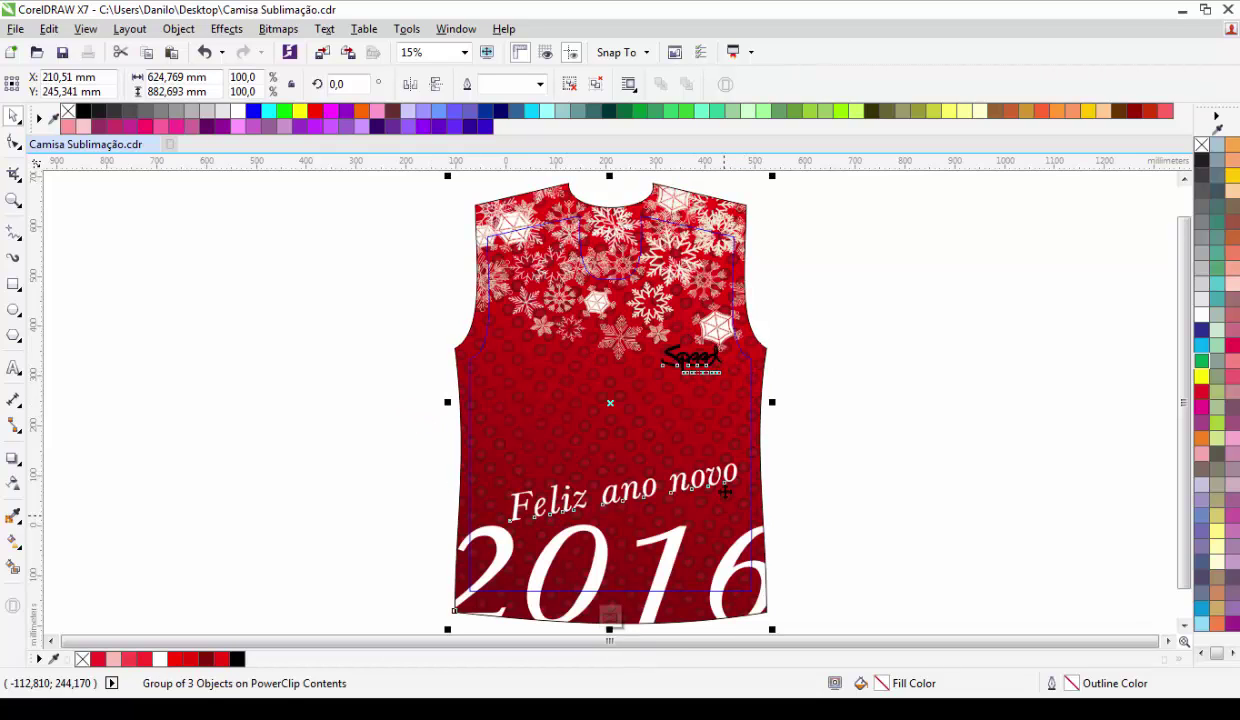
Step: Ungroup the shirt artwork inside the PowerClip and clear the selection
left_click(799, 352)
left_click(760, 352)
right_click(761, 356)
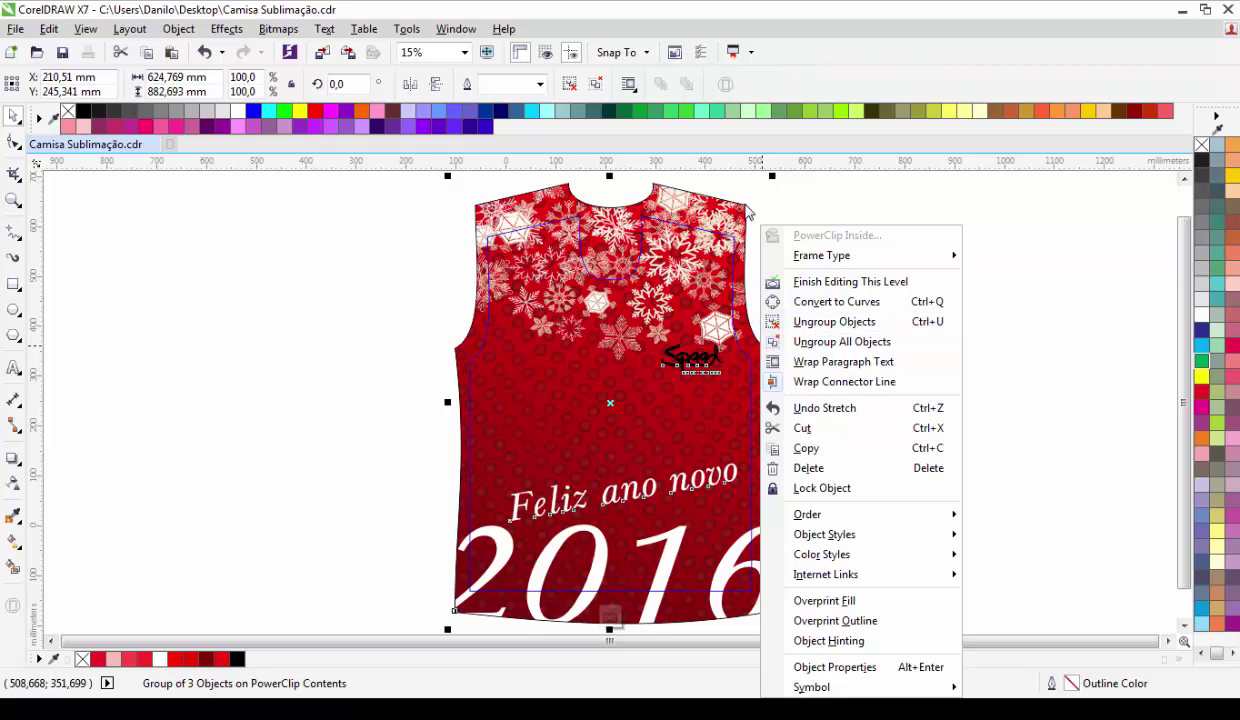
left_click(725, 203)
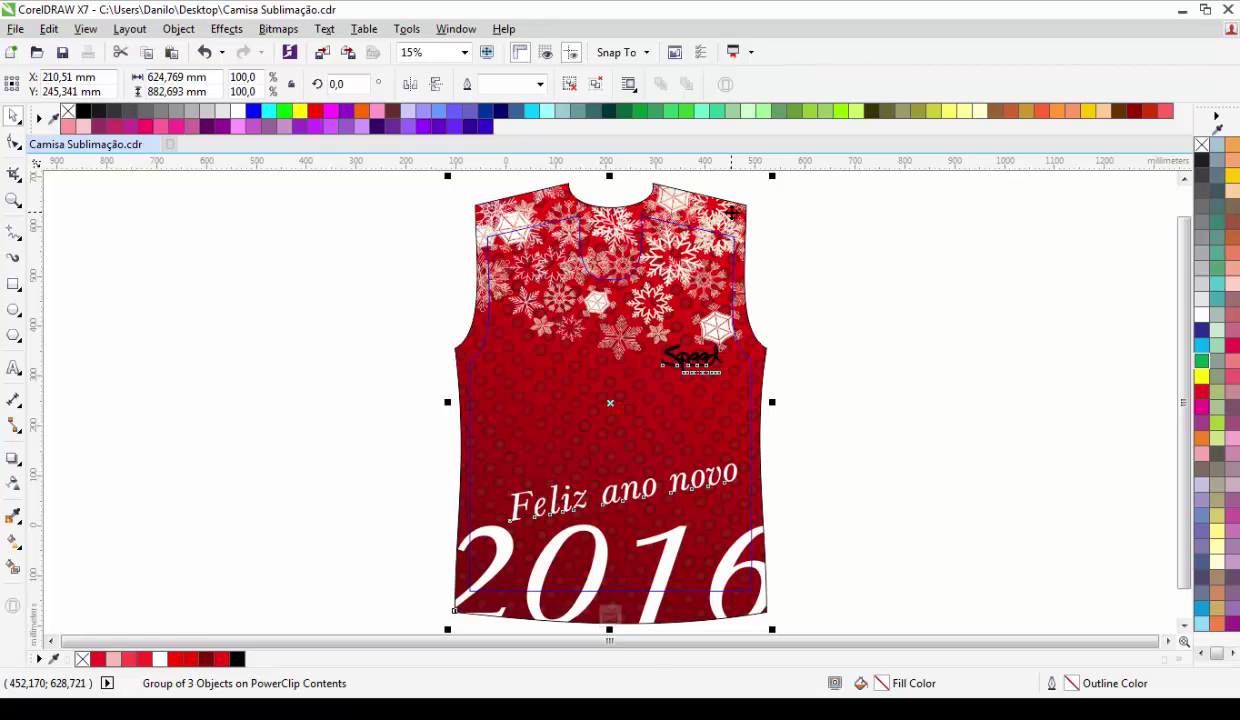
key("ctrl+u")
left_click(784, 257)
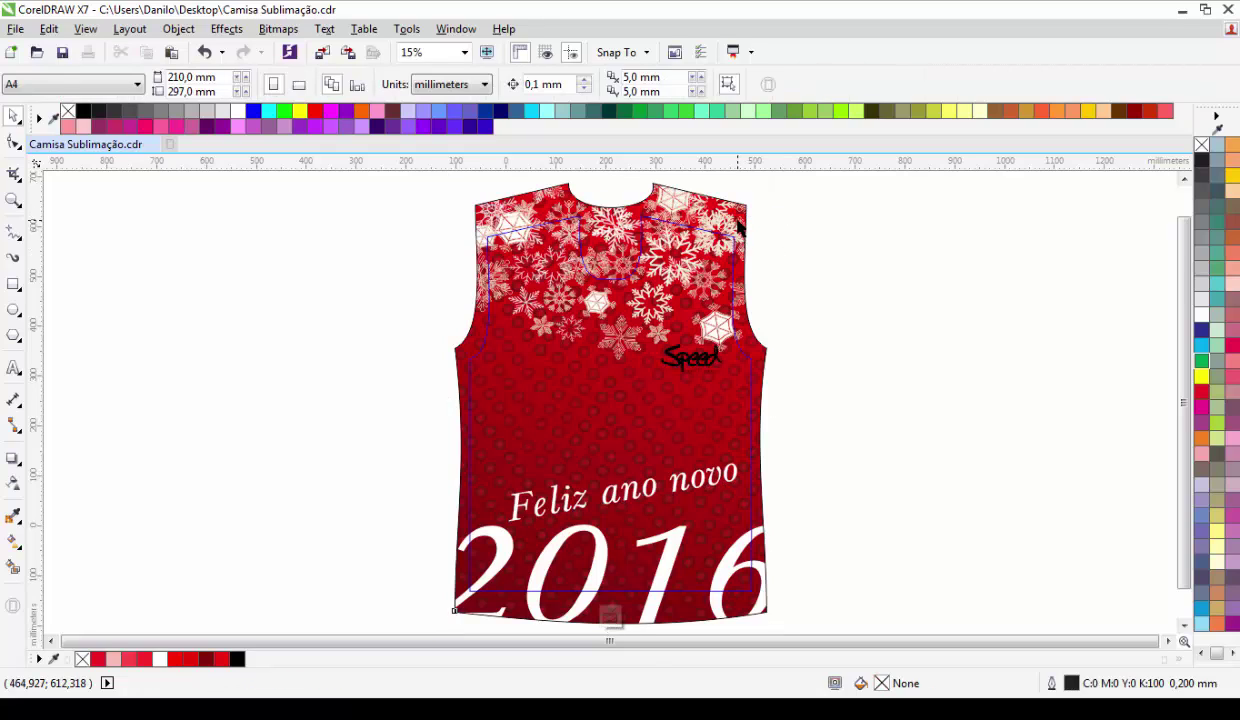
Step: Open the shirt's nested PowerClip, cut the 2016 text out of it and paste the text into the outer PowerClip level
right_click(738, 228)
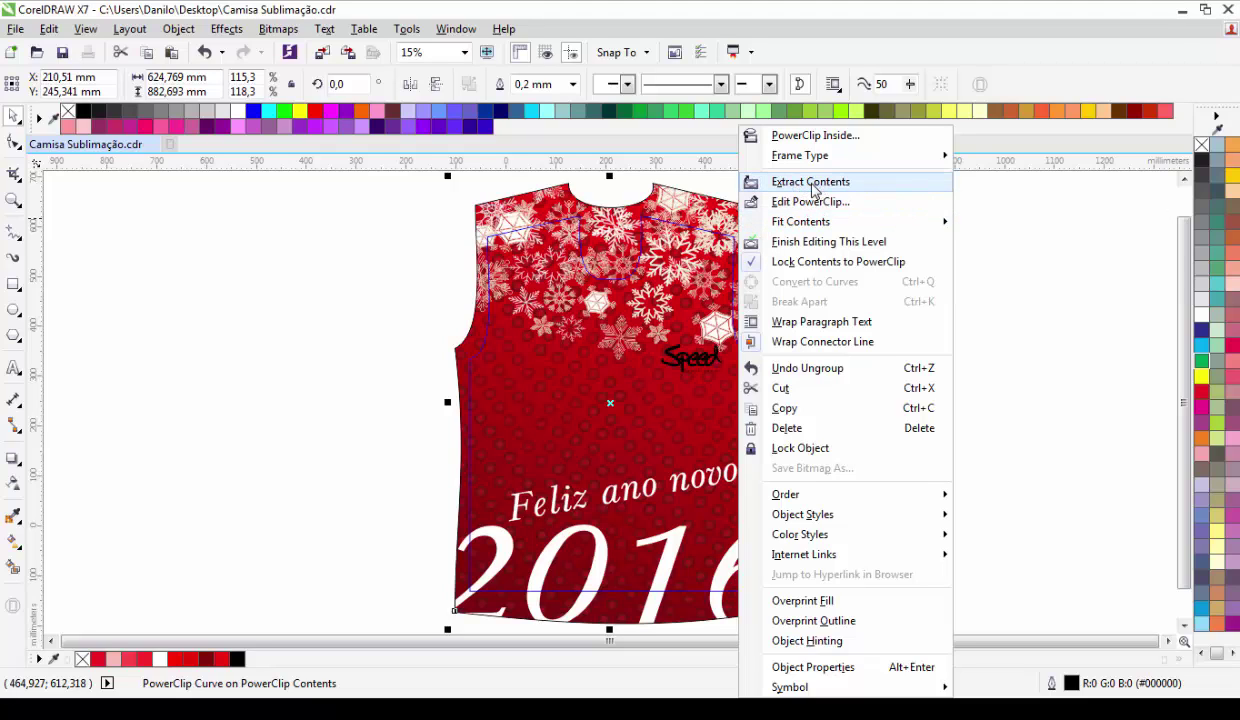
left_click(811, 183)
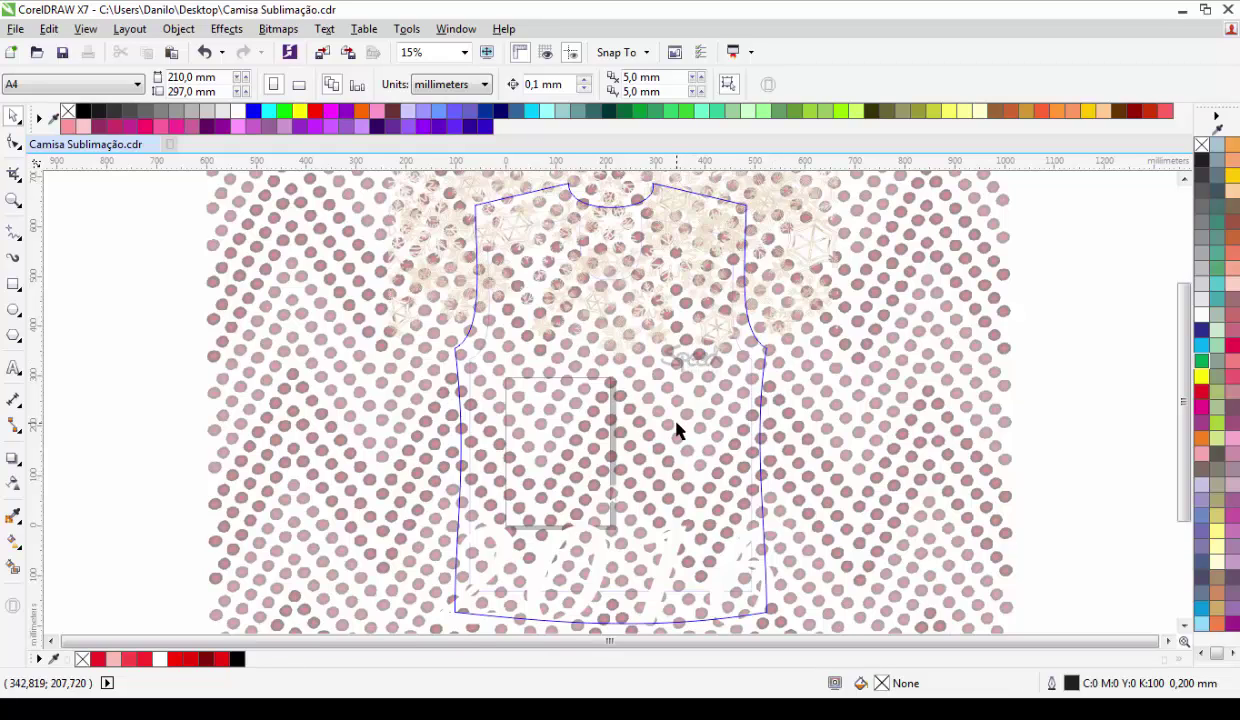
left_click(667, 572)
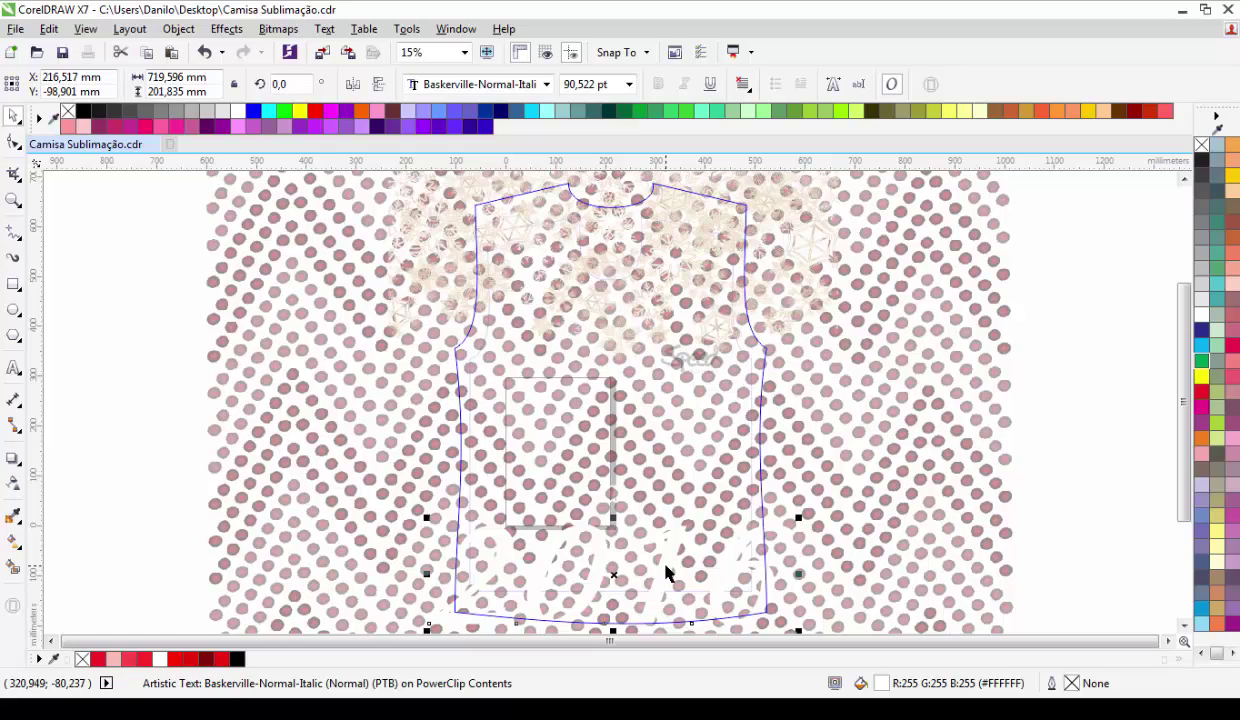
key("Delete")
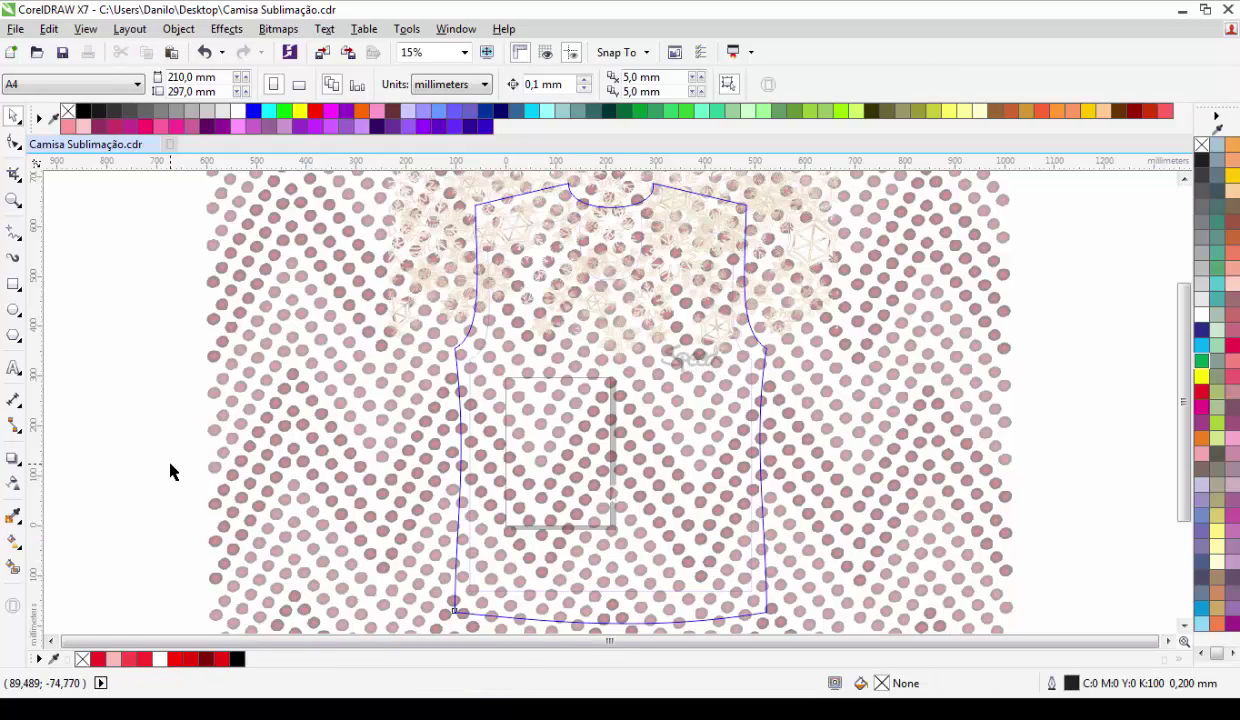
key("ctrl+z")
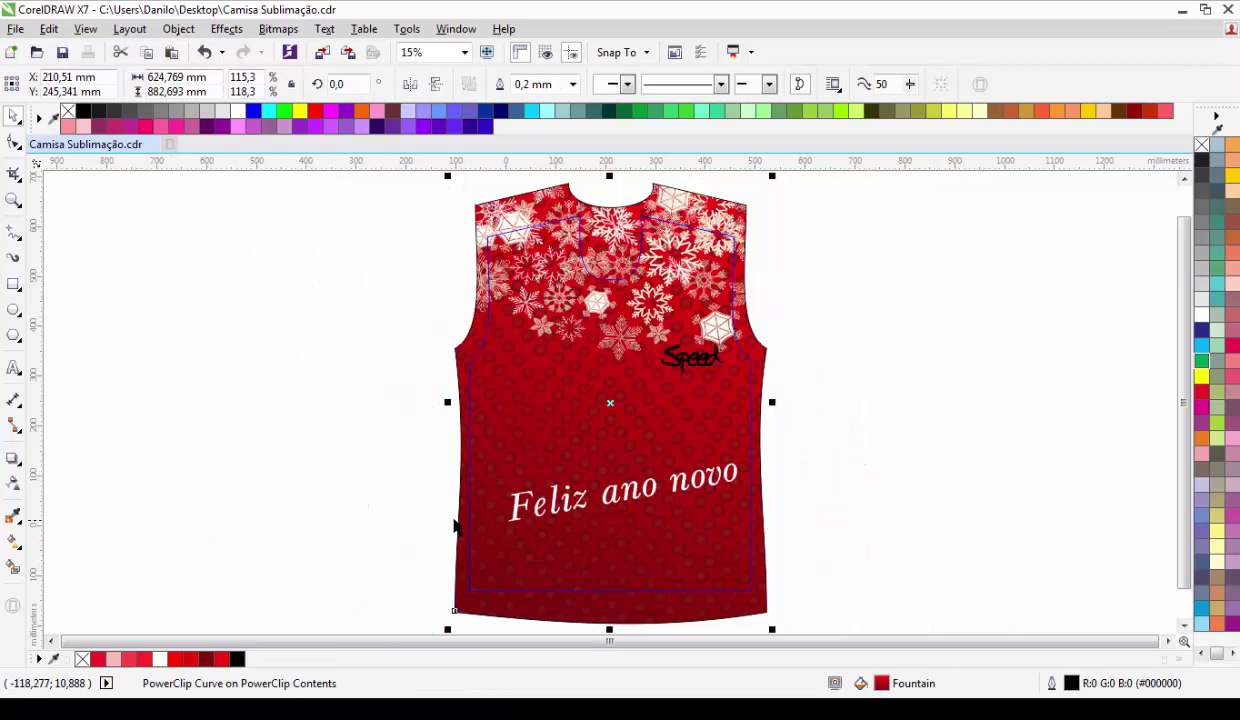
key("ctrl+v")
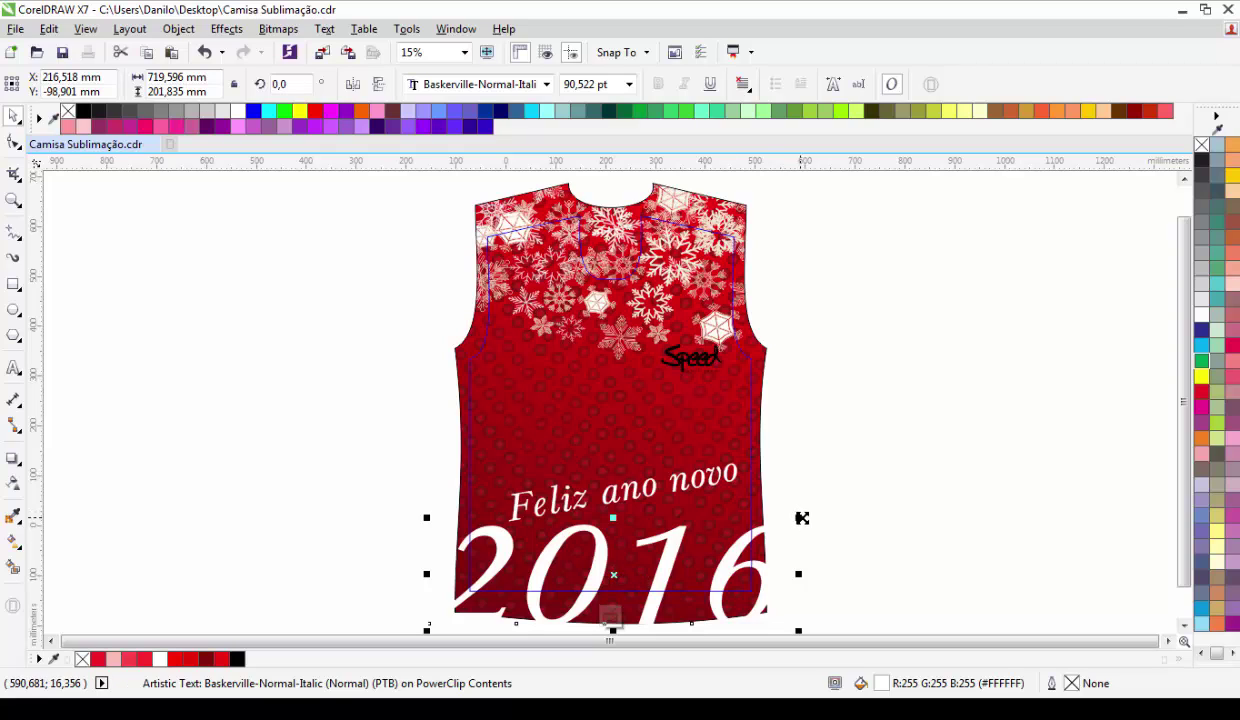
Step: Scale the 2016 text to about 598 mm wide, sitting on the pattern's bottom line, and raise "Feliz ano novo" just above it
left_click_drag(799, 518, 774, 524)
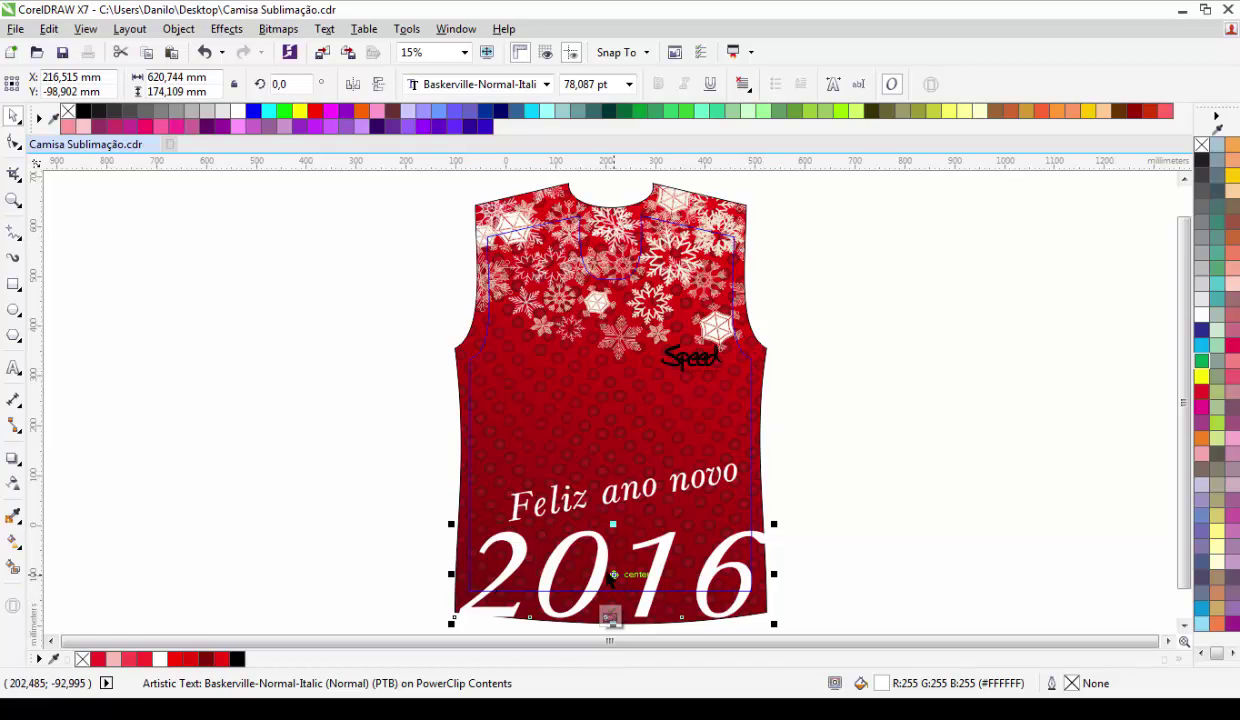
left_click_drag(613, 575, 614, 546)
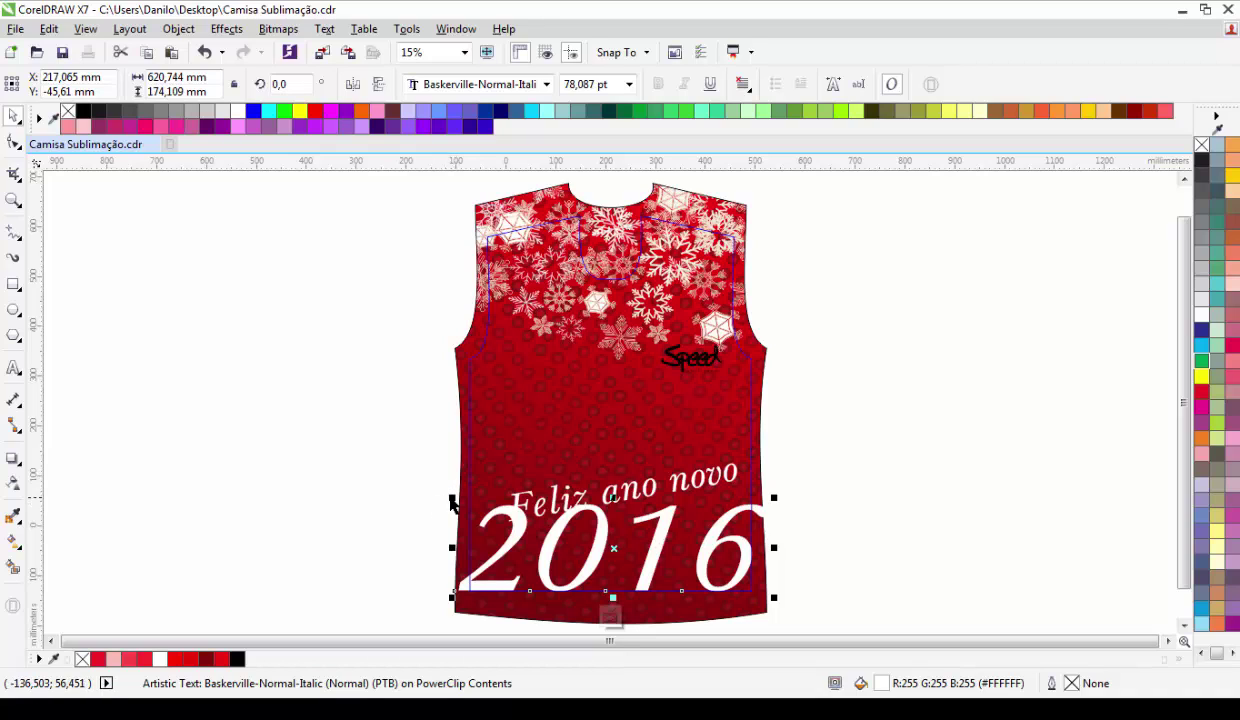
left_click_drag(450, 497, 455, 500)
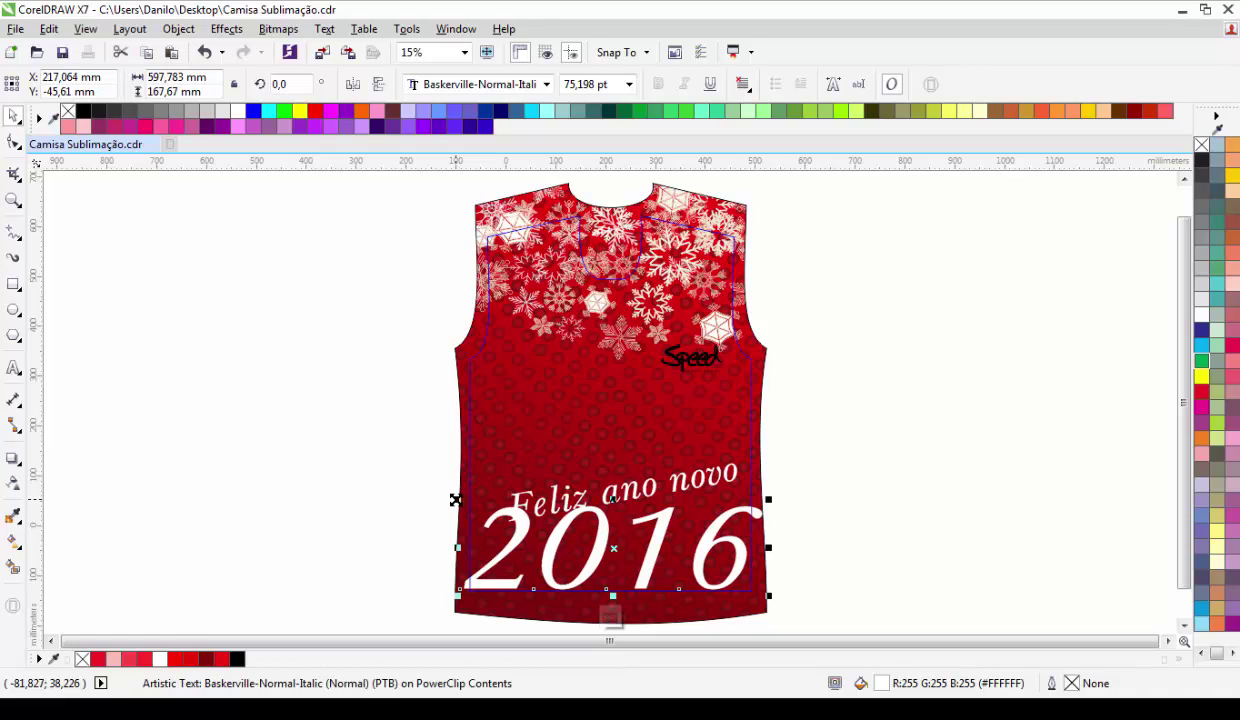
left_click(654, 495)
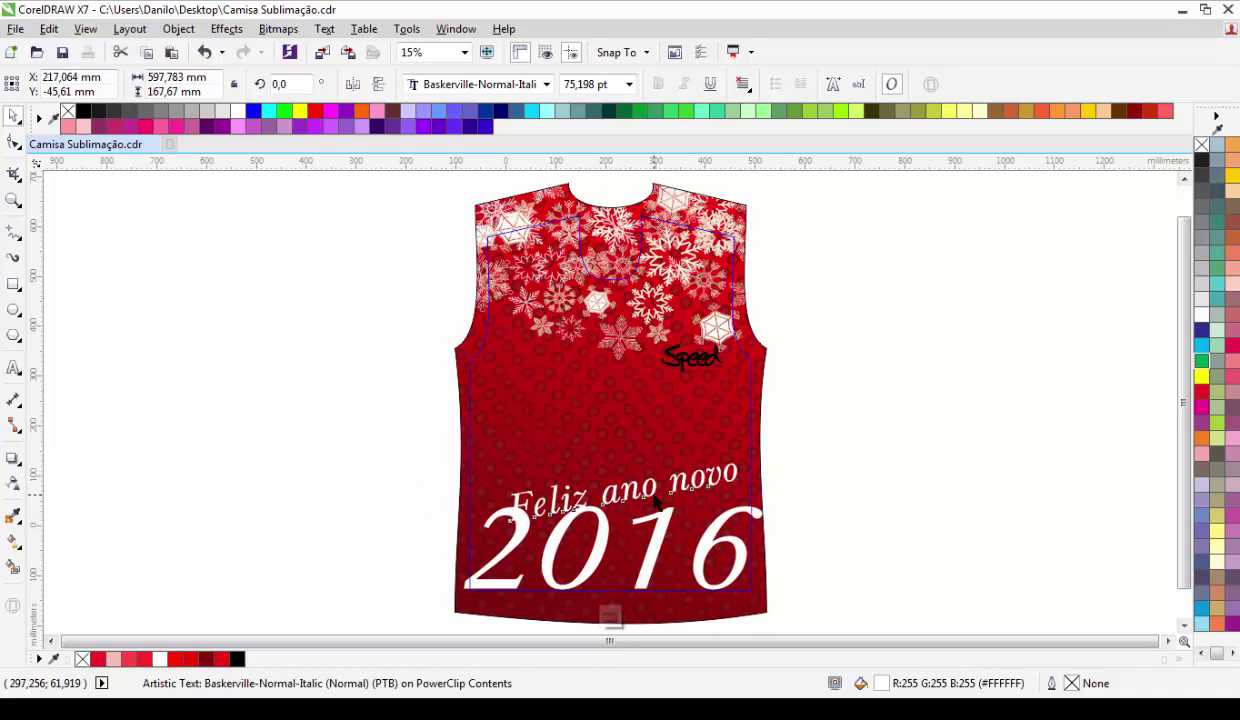
left_click_drag(622, 489, 617, 469)
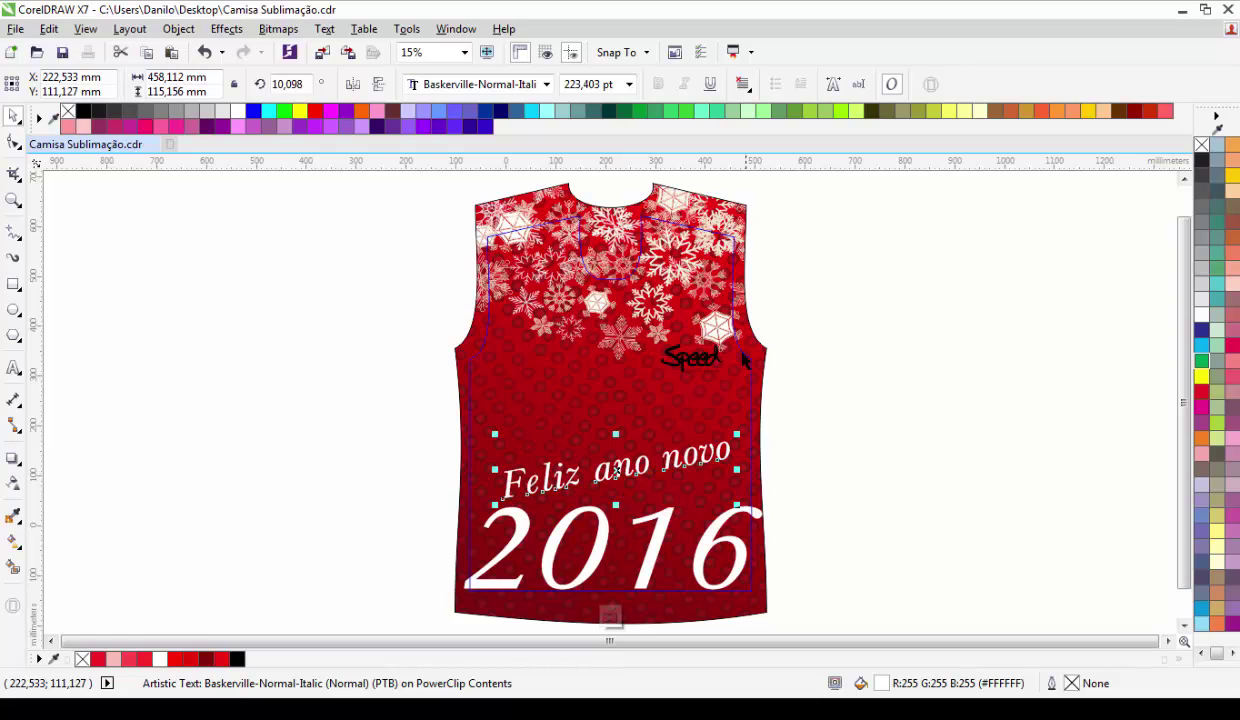
Step: Raise the snowflake group inside the shirt's nested PowerClip and move the Speed logo up and inward on the chest
left_click(699, 220)
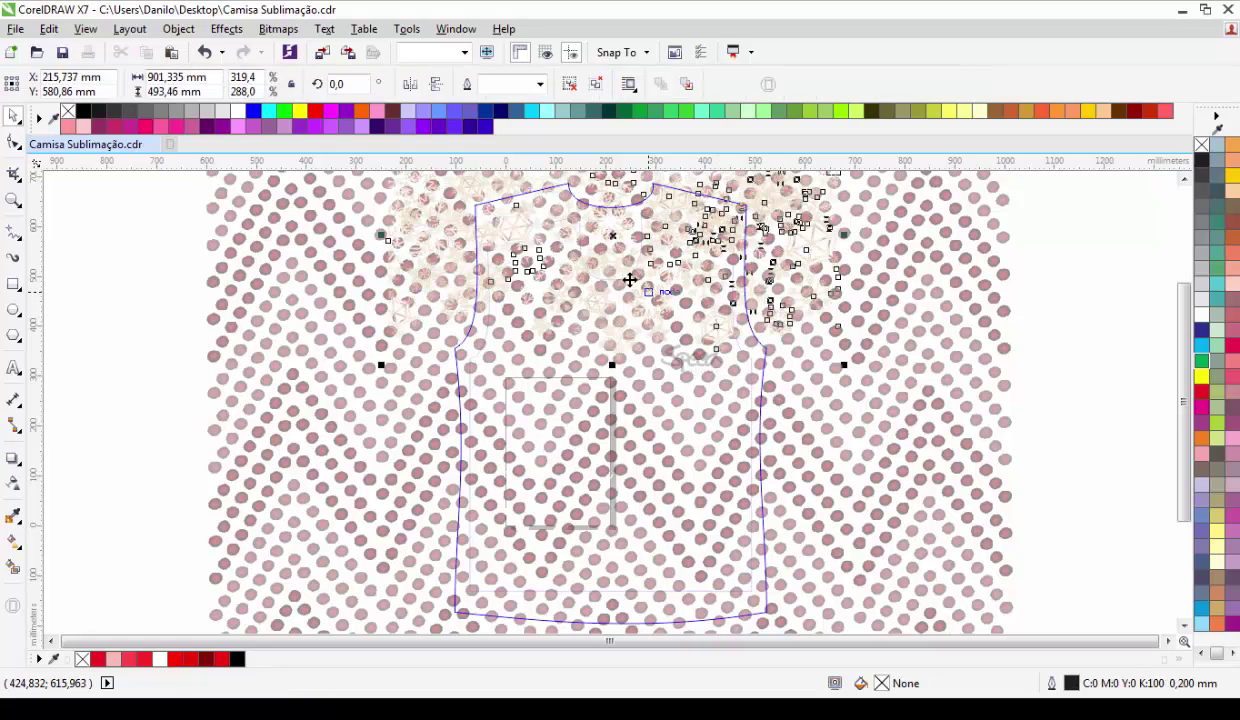
left_click_drag(611, 236, 613, 207)
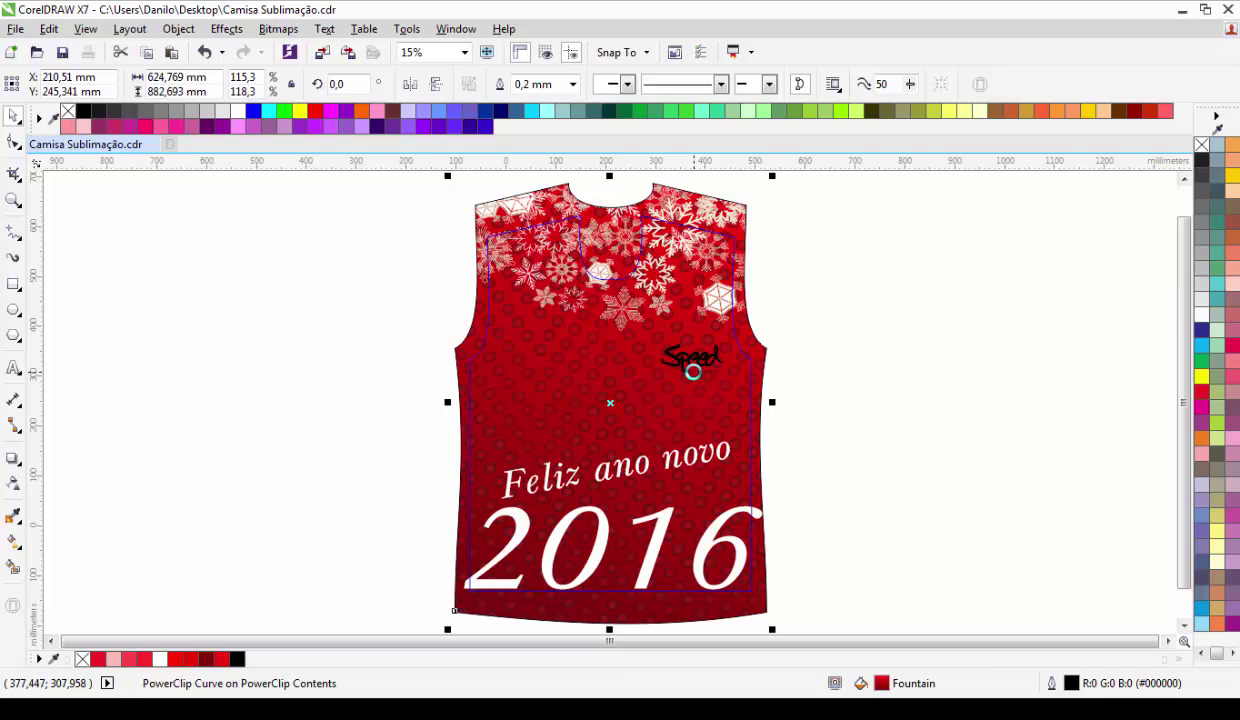
left_click(690, 359)
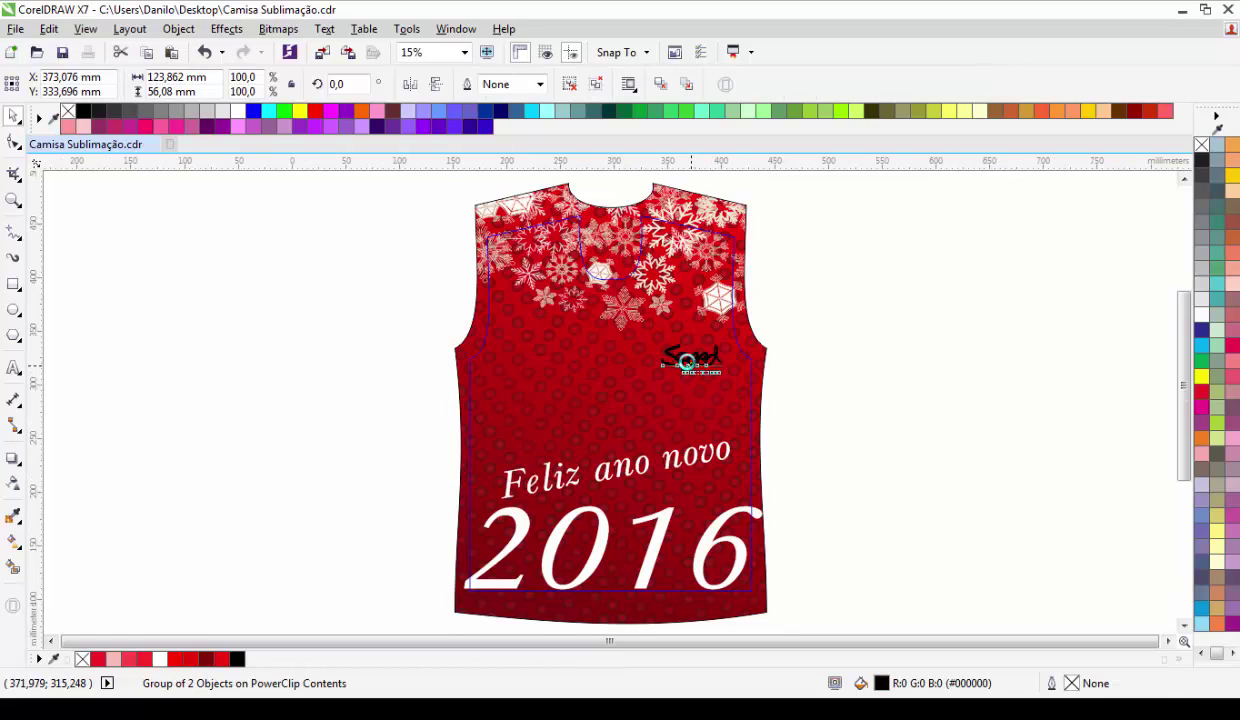
scroll(690, 360, "up", 1)
left_click_drag(690, 359, 664, 319)
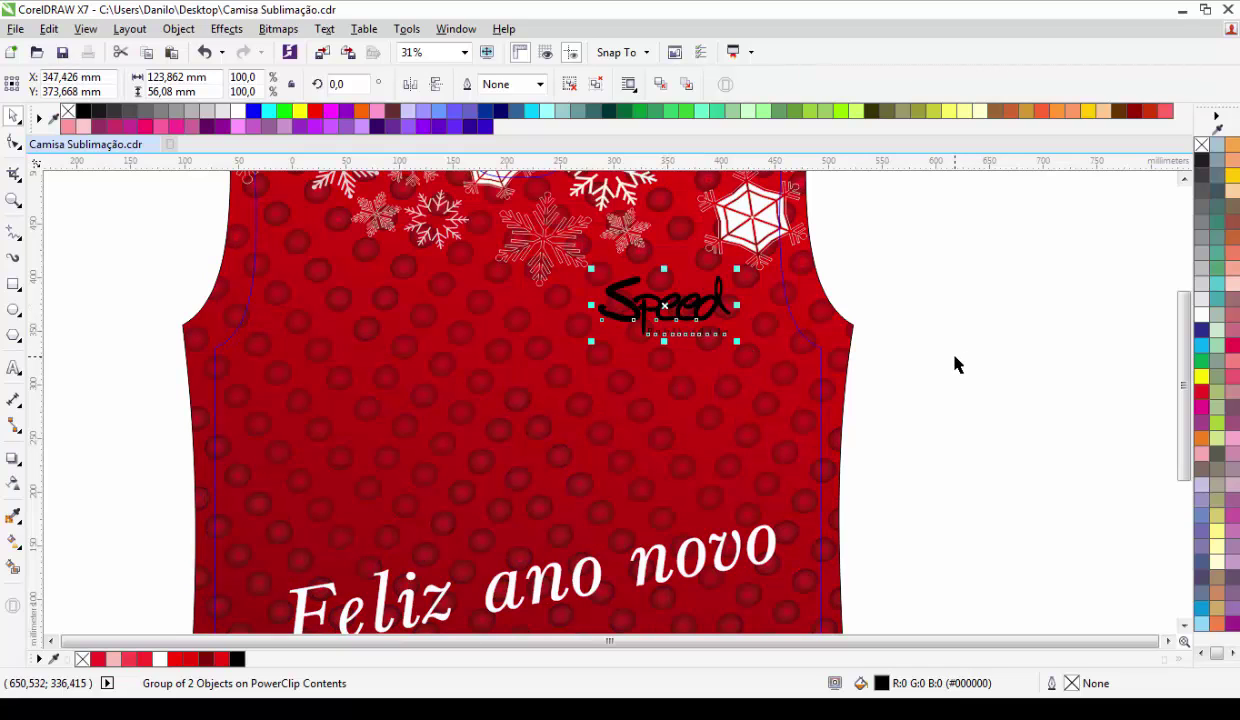
left_click(955, 365)
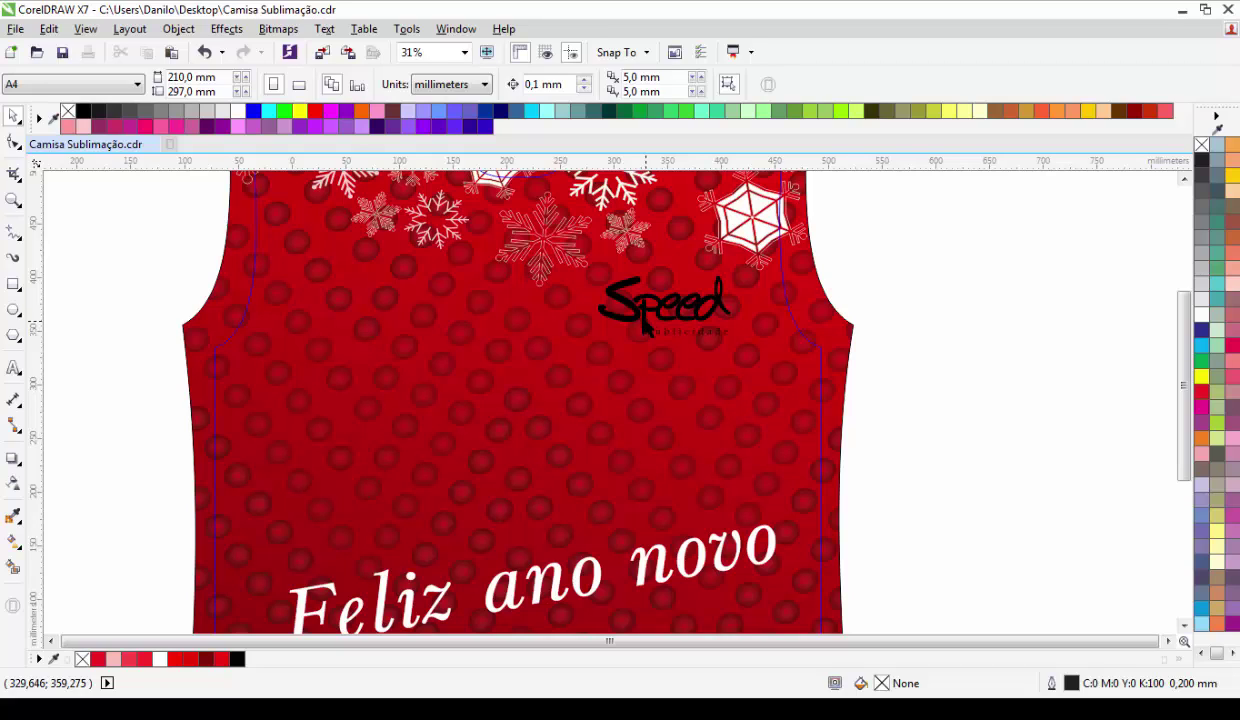
scroll(645, 325, "down", 2)
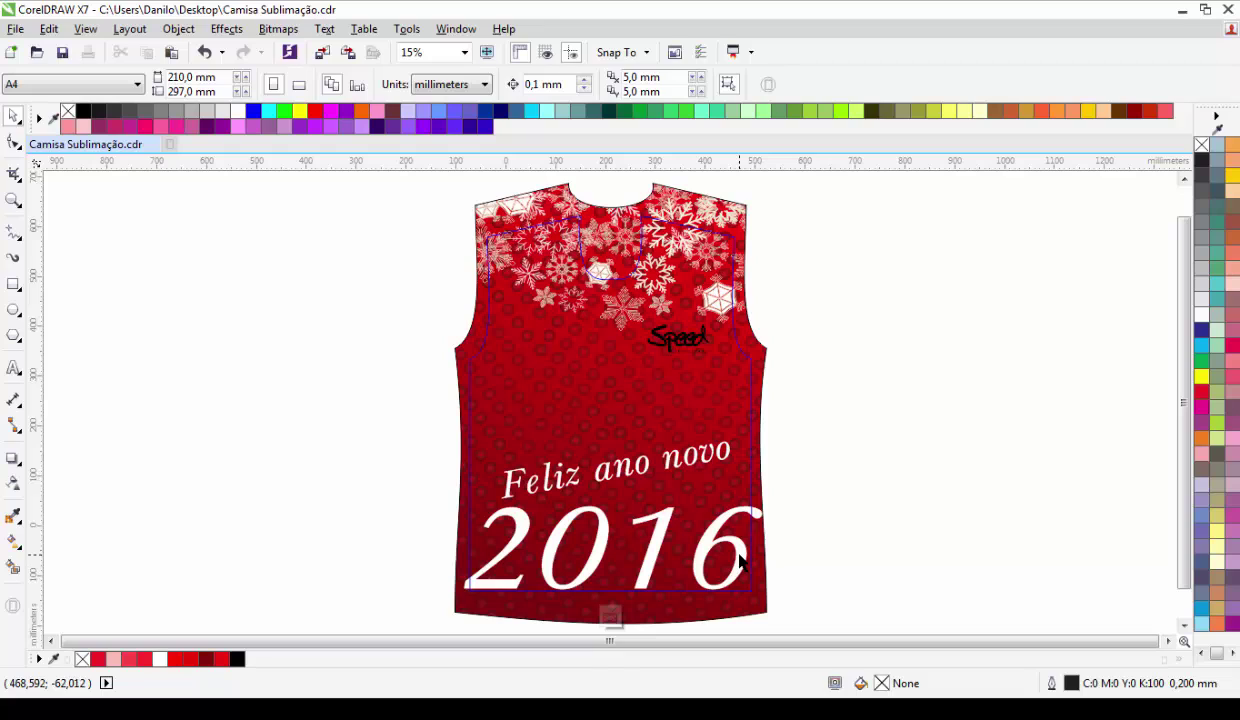
Step: Move the 2016 and "Feliz ano novo" texts together straight up by about 51 mm
left_click(741, 563)
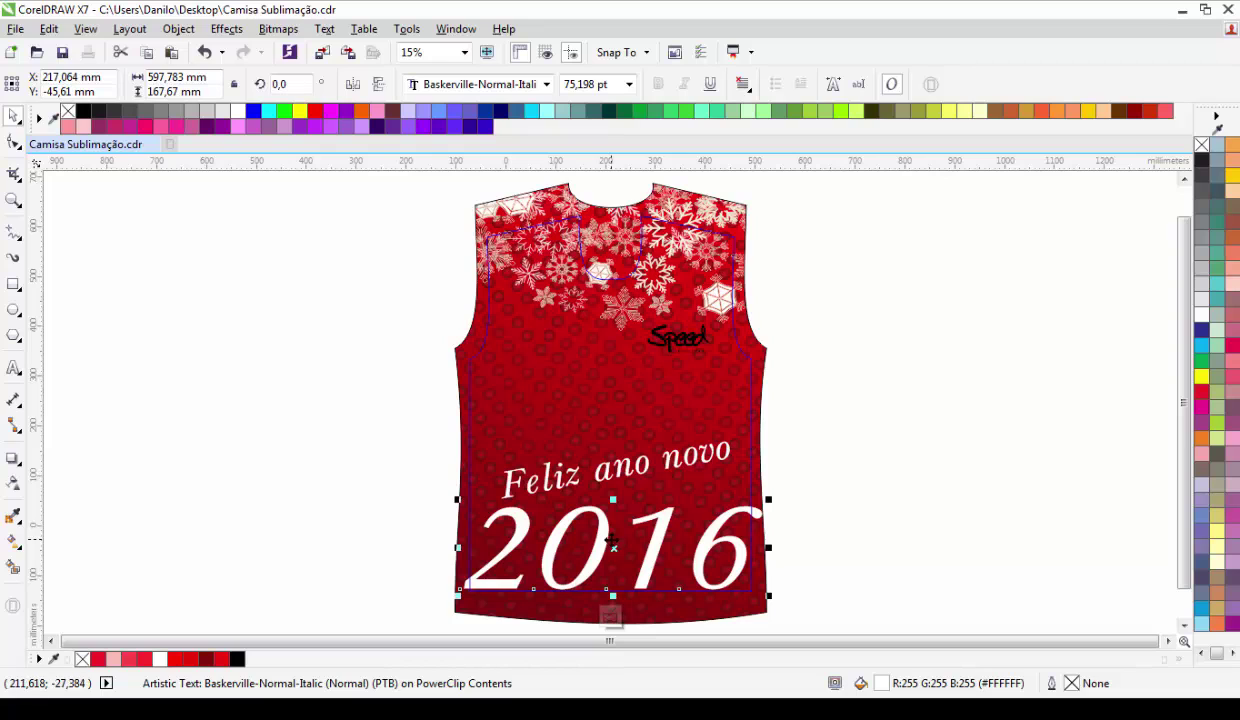
left_click(620, 480, "shift")
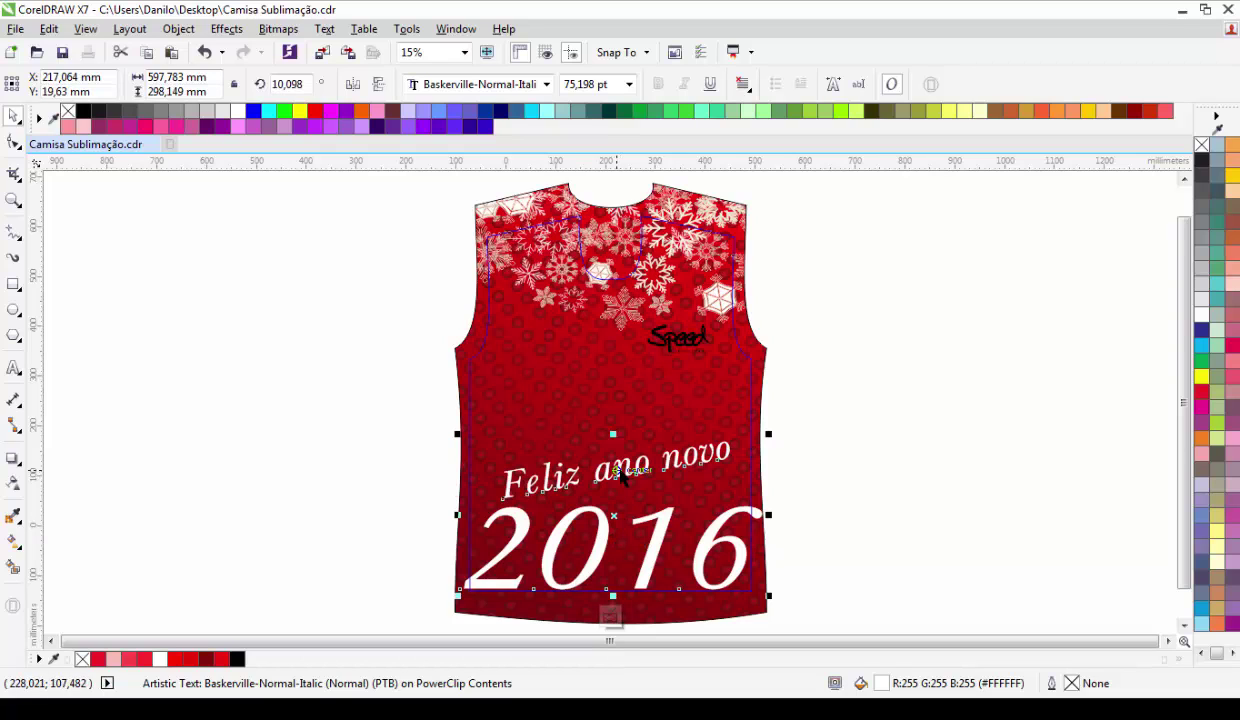
left_click_drag(610, 517, 613, 490)
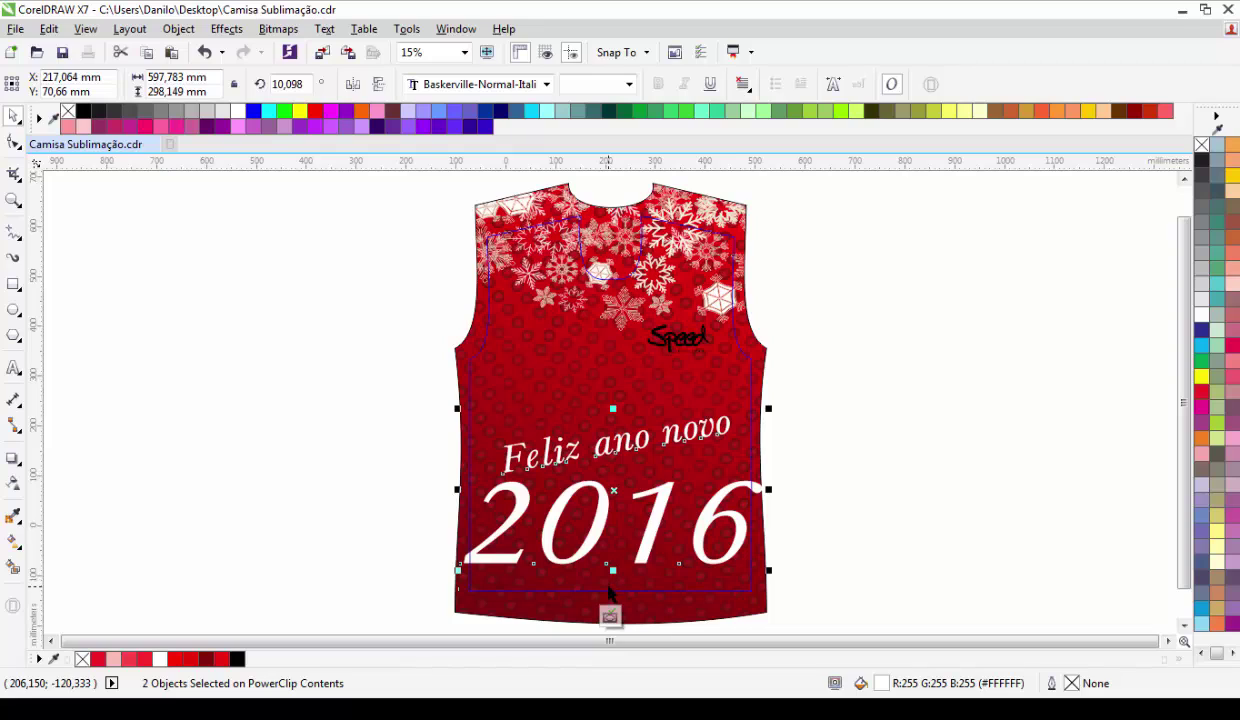
Step: Draw a helper rectangle about 255 × 60 mm beside the shirt and switch the document units to centimeters
left_click(14, 284)
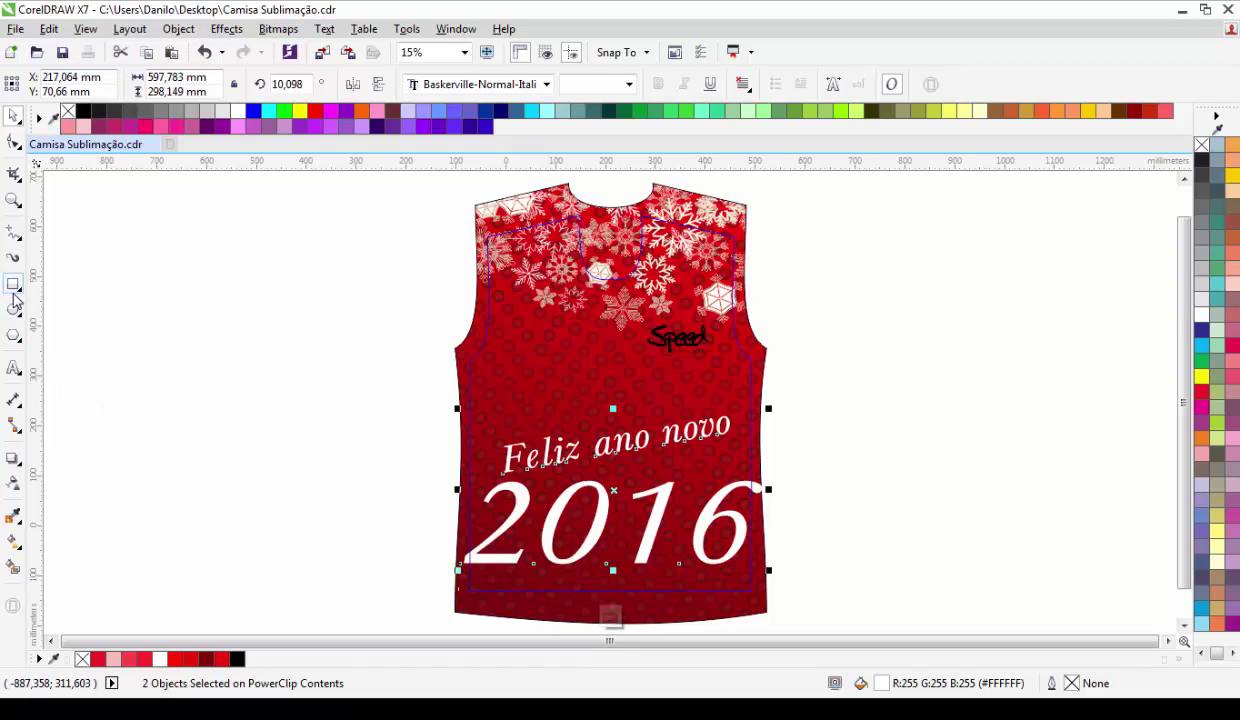
left_click_drag(150, 423, 278, 453)
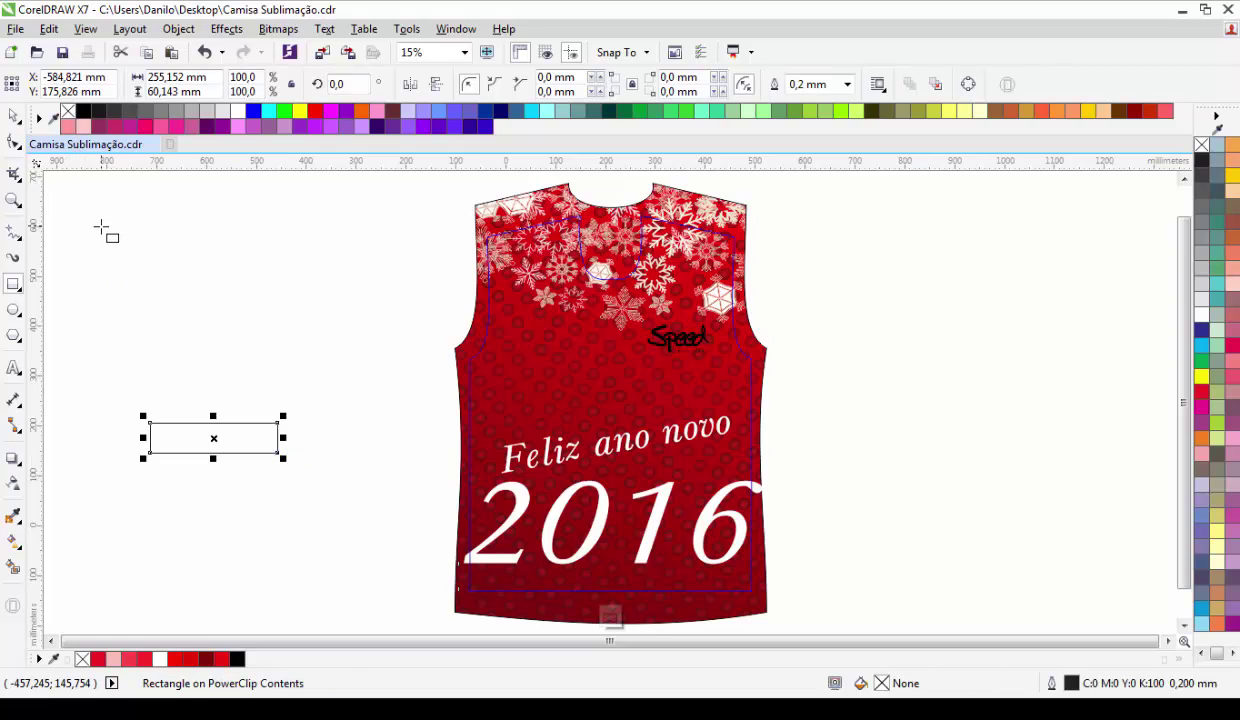
key("space")
key("Escape")
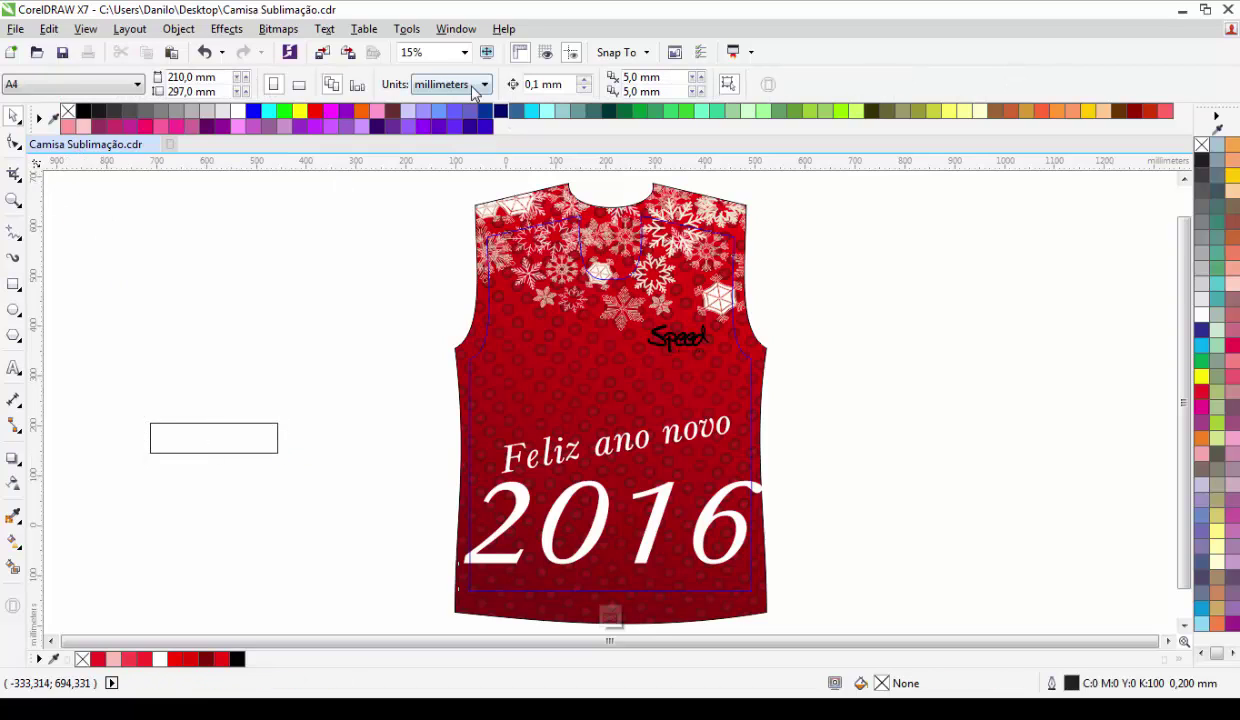
left_click(470, 84)
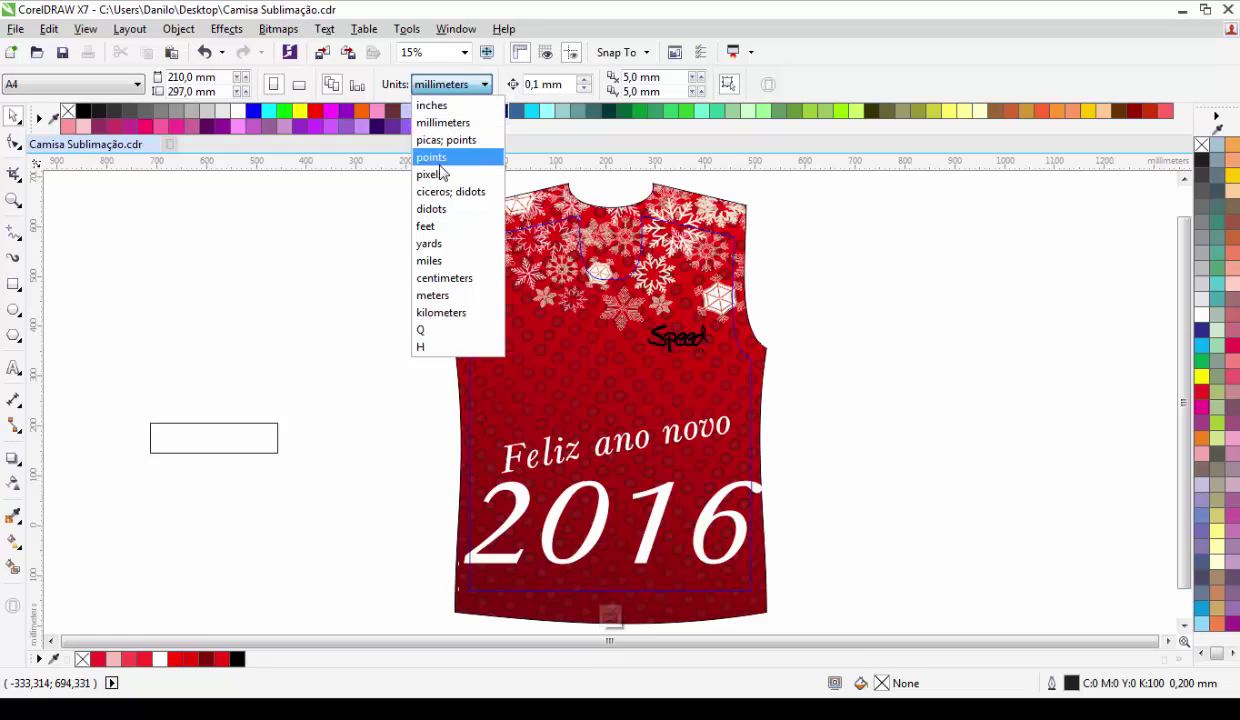
left_click(440, 278)
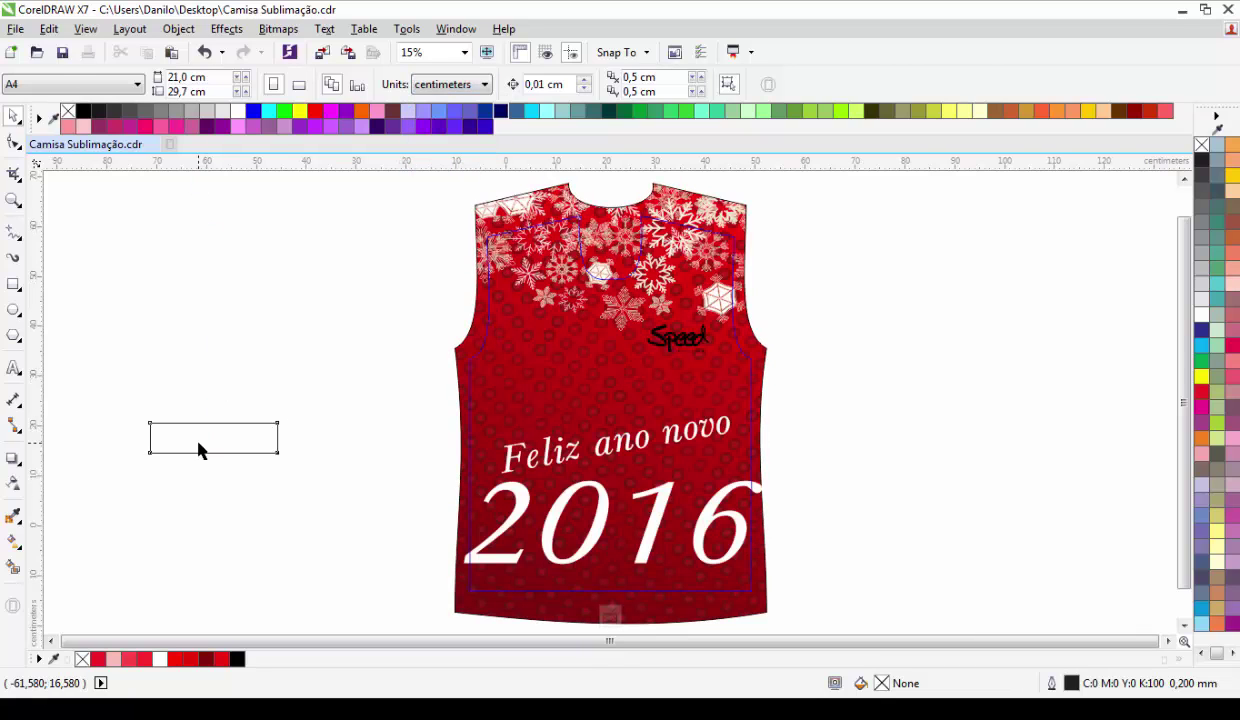
Step: Set the rectangle's height to 2,0 cm and place it under the 2016 text, resting on the pattern's bottom line
left_click(199, 450)
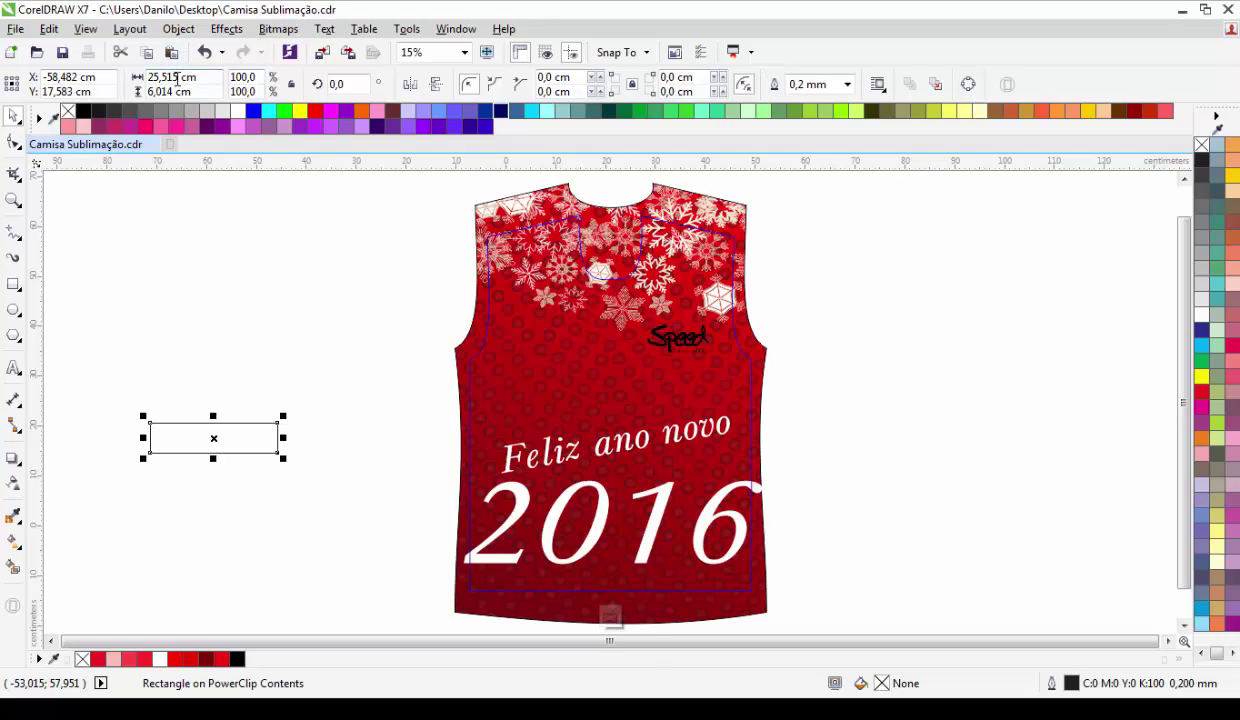
left_click_drag(173, 90, 138, 91)
type("2,0")
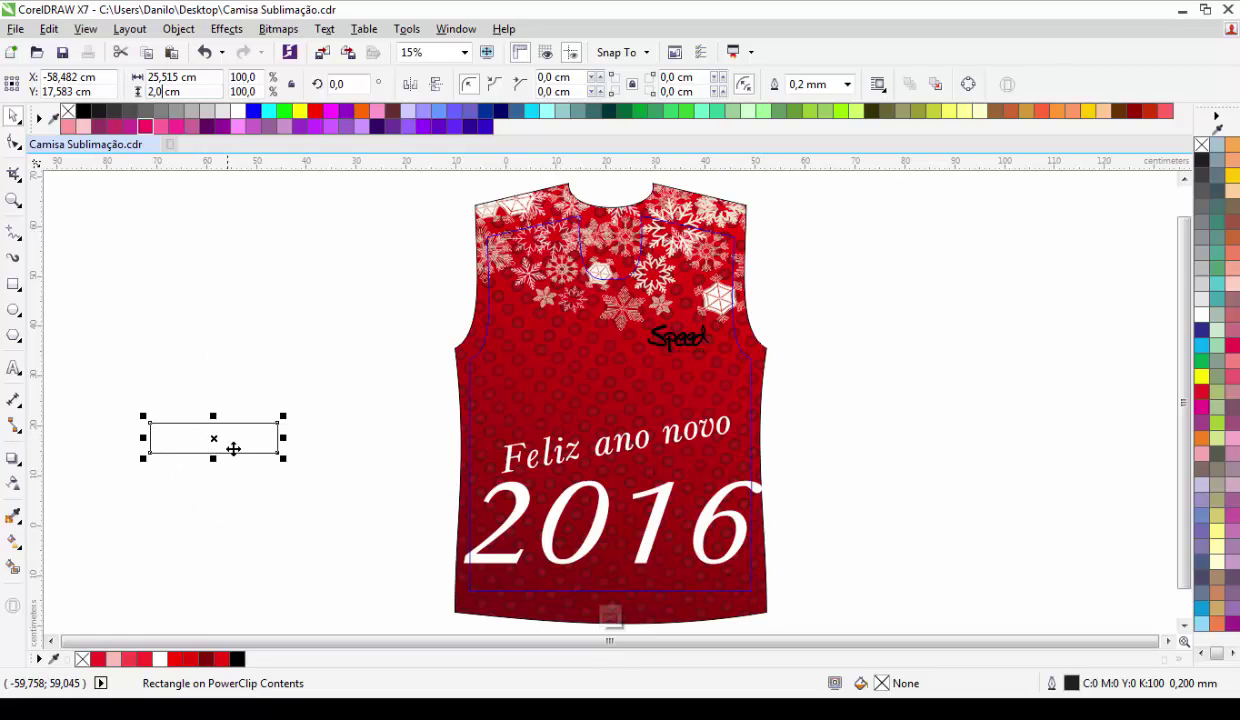
left_click_drag(215, 441, 610, 587)
scroll(605, 585, "up", 5)
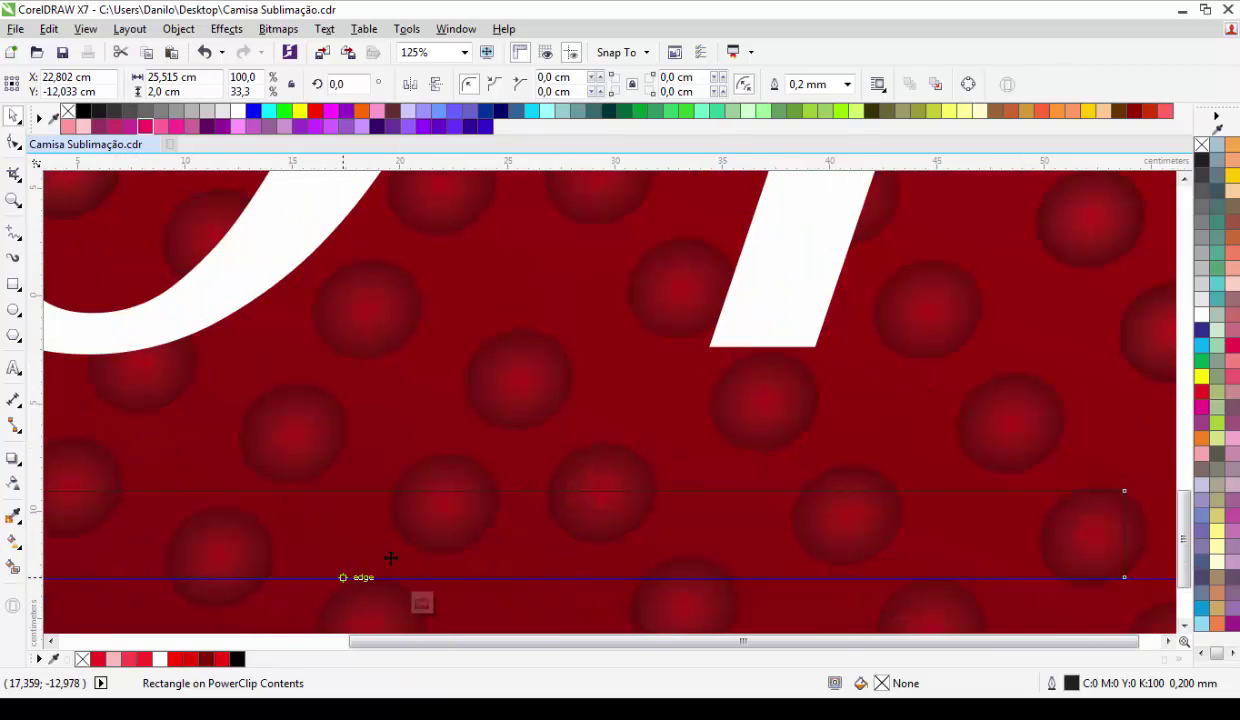
scroll(390, 557, "down", 3)
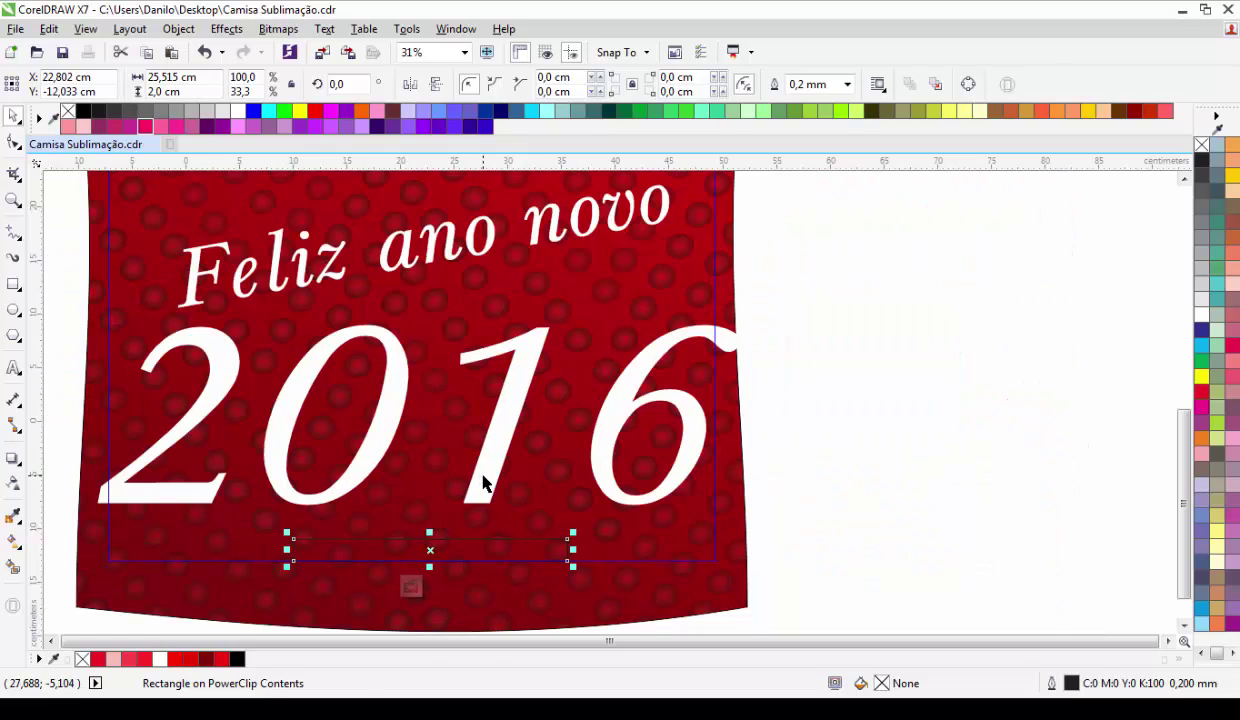
Step: Move the 2016 and "Feliz ano novo" texts together straight down about 3,3 cm, to the rectangle's top edge
left_click(482, 480)
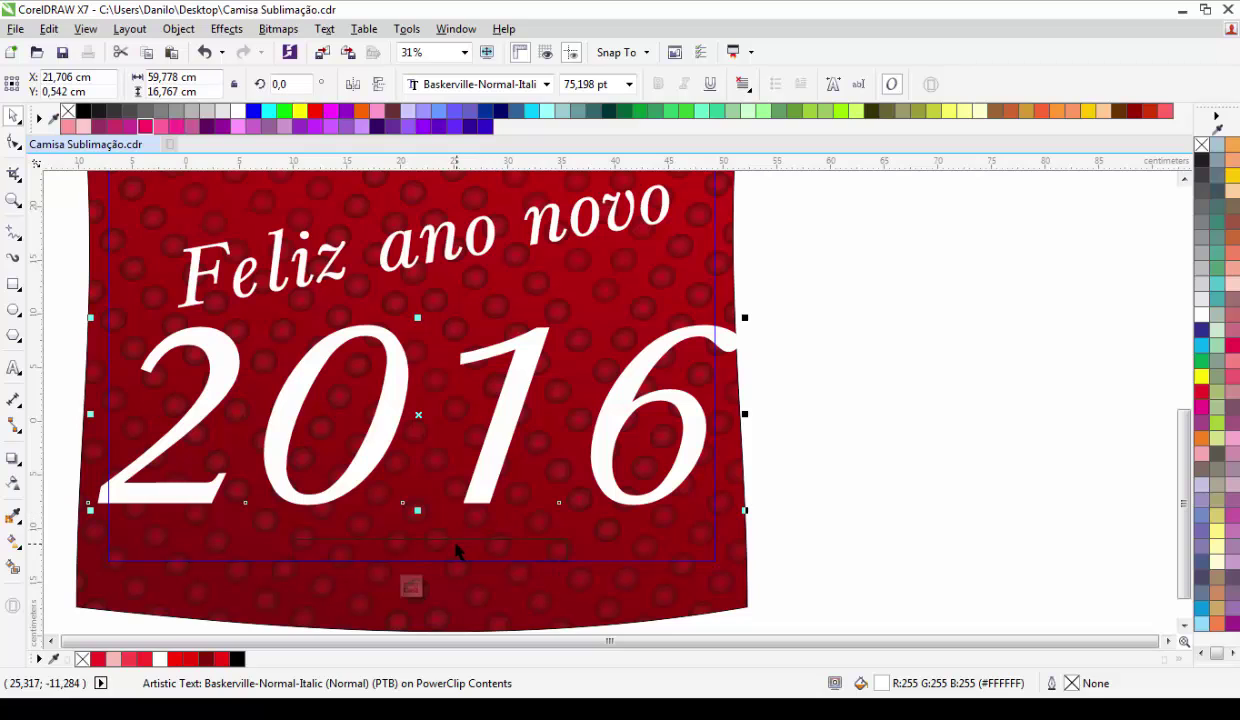
left_click(408, 262, "shift")
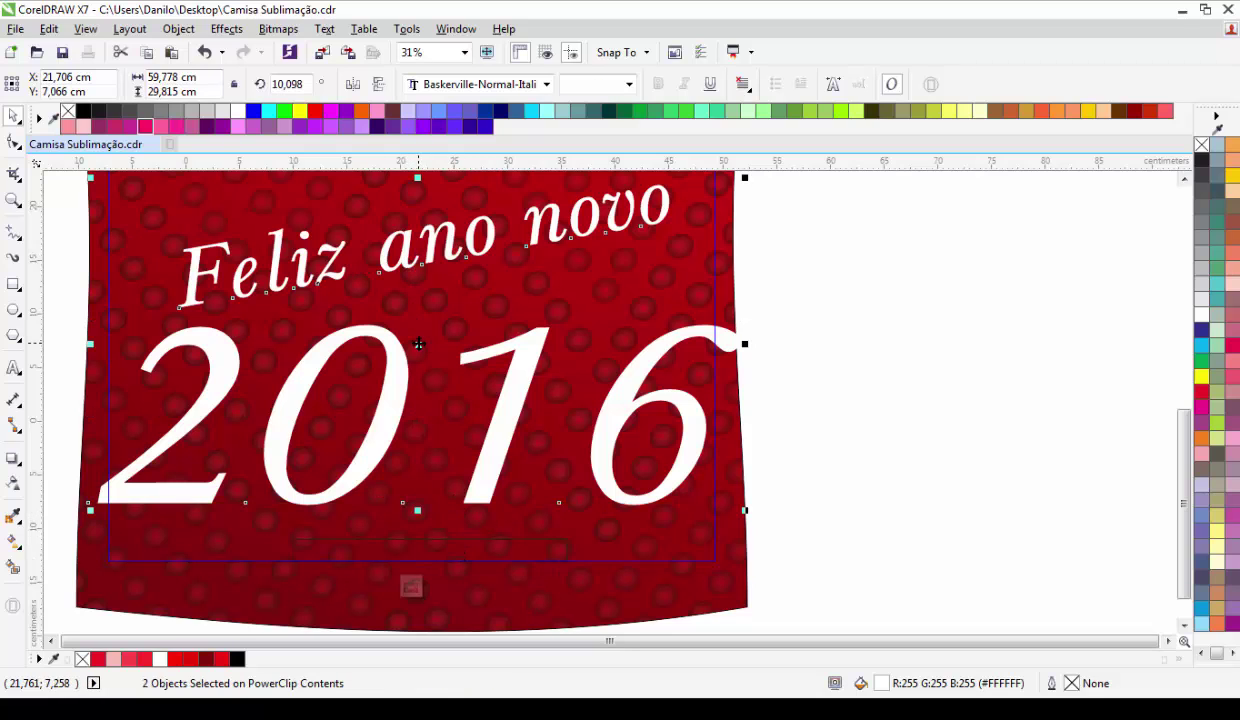
left_click_drag(418, 344, 406, 386)
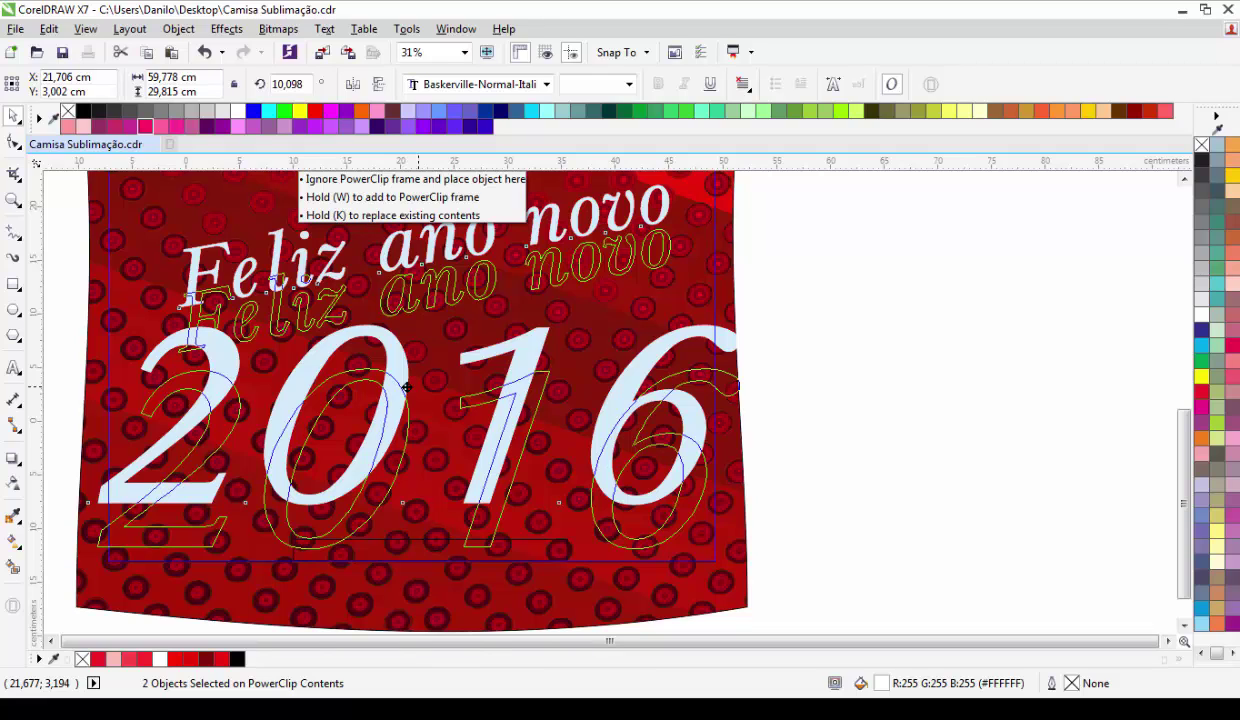
left_click_drag(406, 386, 403, 391)
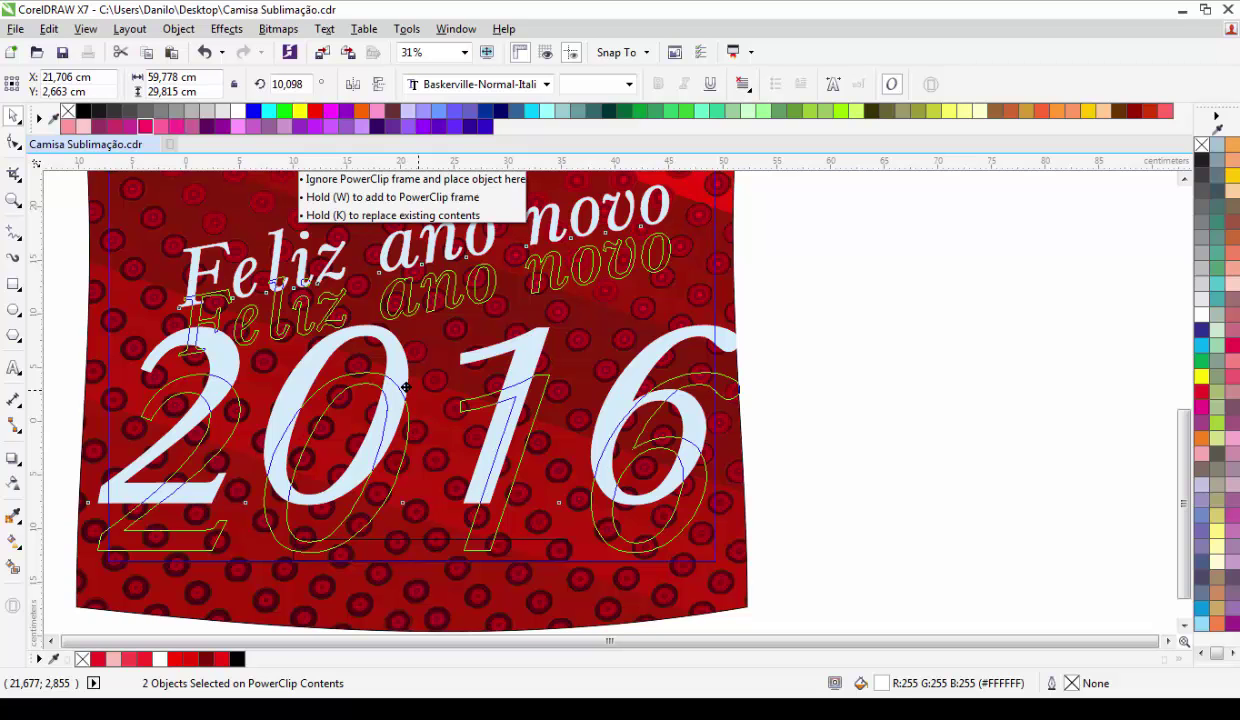
left_click_drag(405, 387, 410, 378)
Step: Check the 2016 baseline against the rectangle and lower both texts about 0,9 cm further toward the pattern's bottom line
scroll(470, 545, "up", 3)
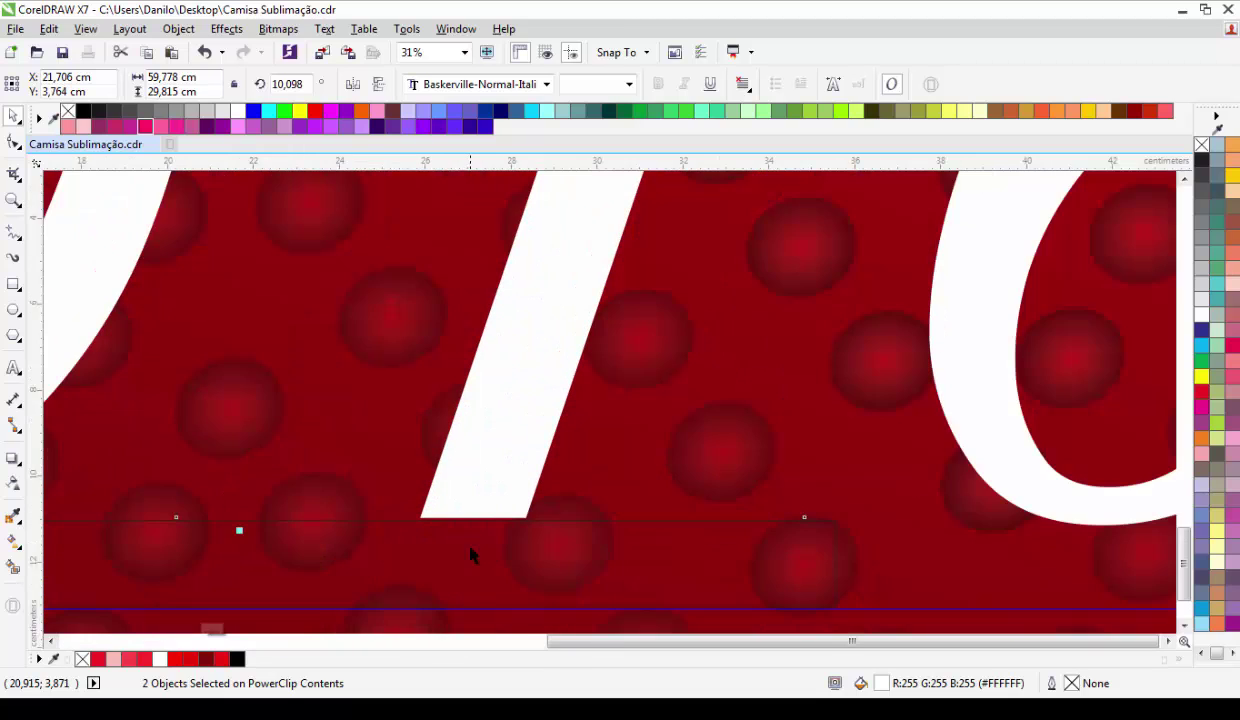
scroll(470, 548, "up", 2)
scroll(475, 505, "up", 2)
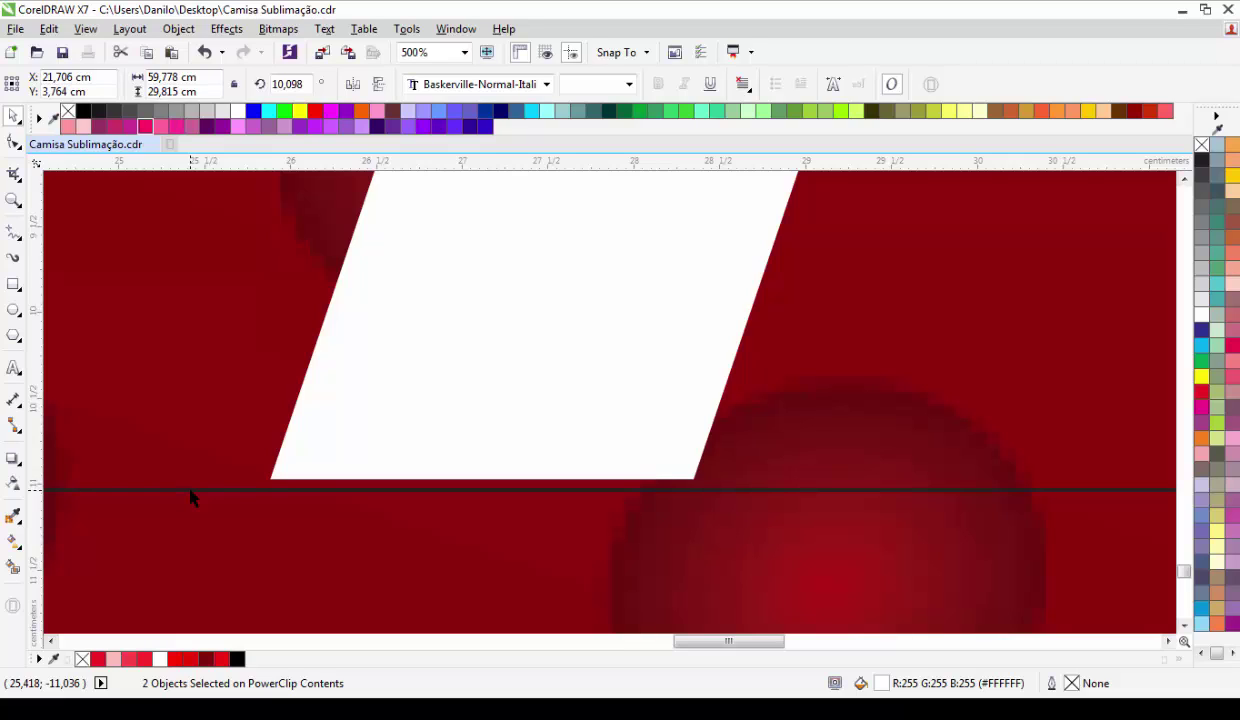
scroll(205, 490, "down", 4)
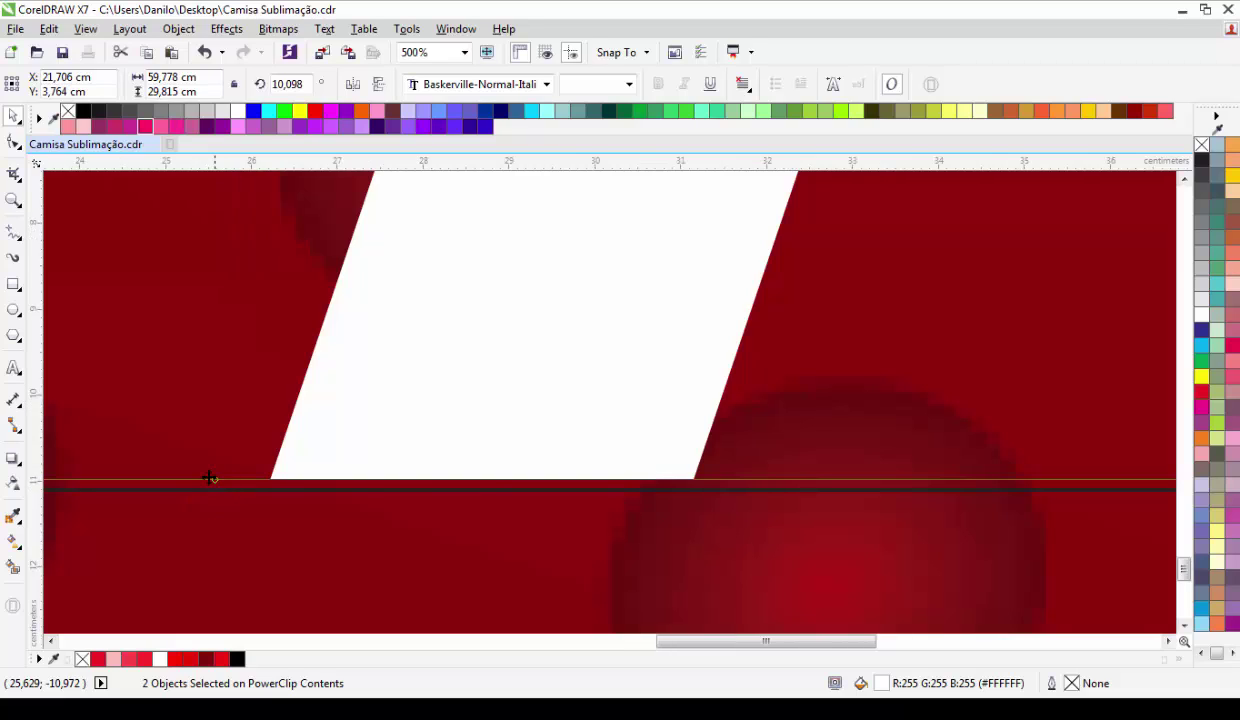
scroll(205, 440, "down", 2)
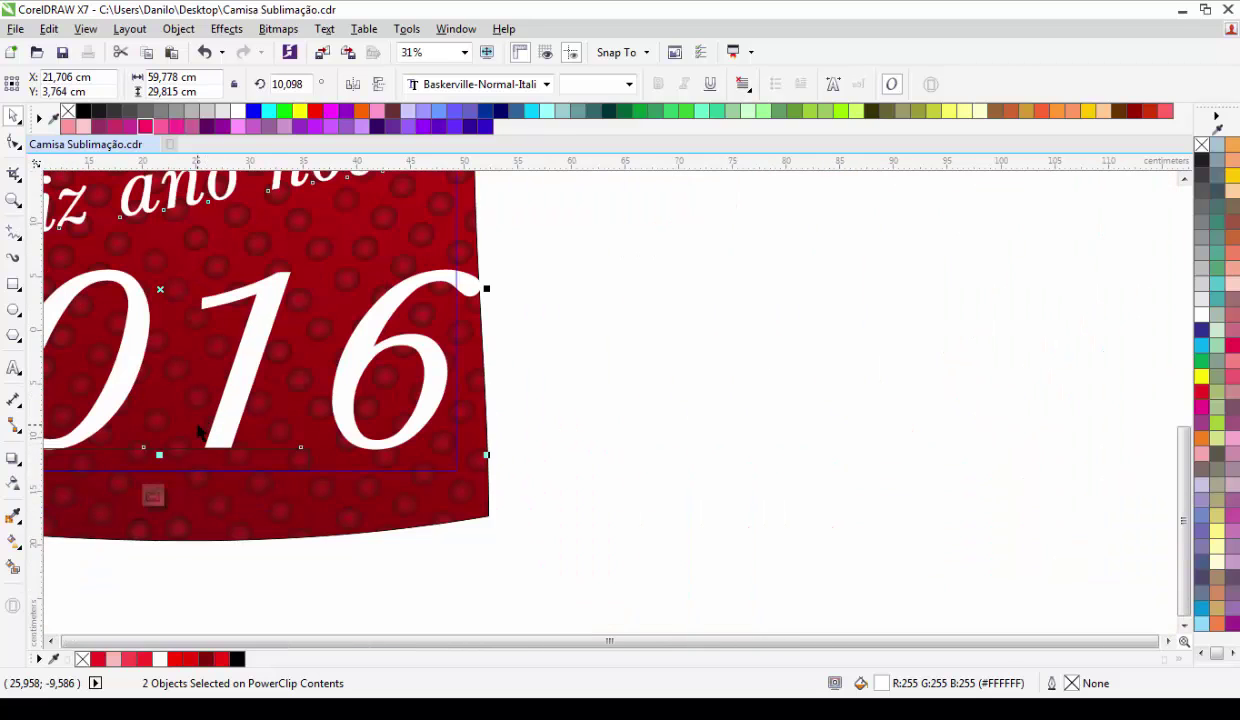
scroll(338, 481, "down", 1)
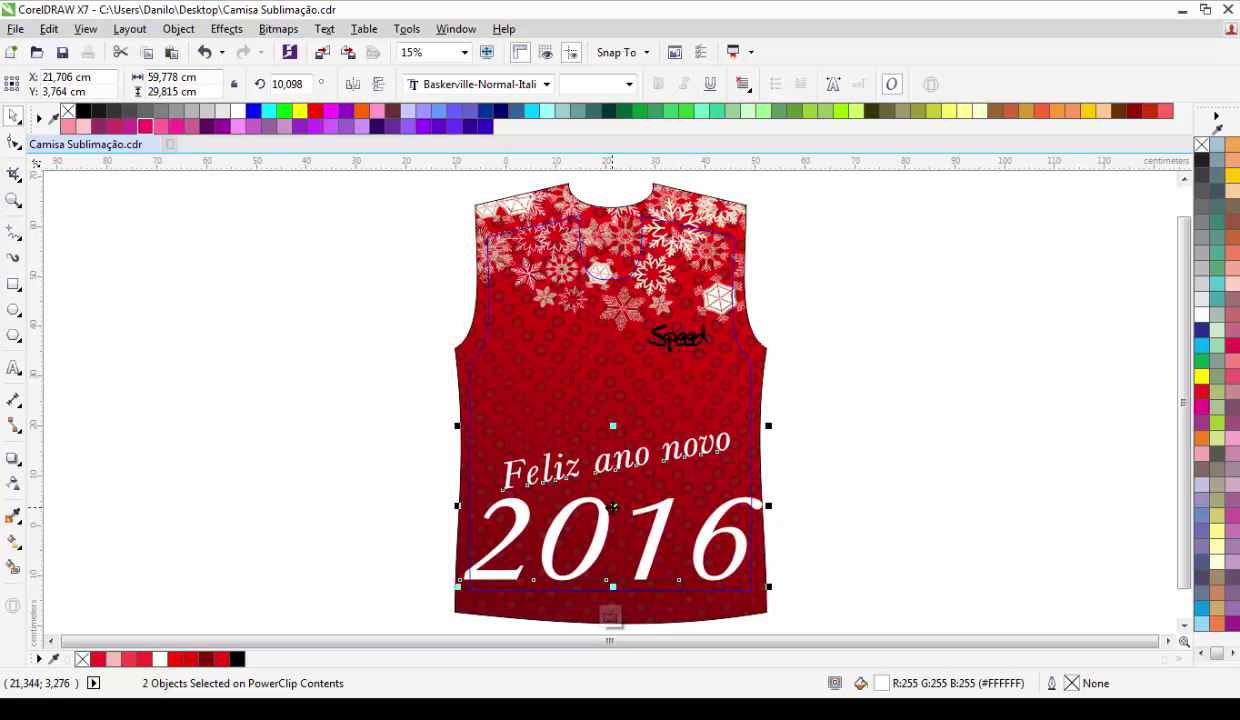
left_click_drag(613, 507, 614, 511)
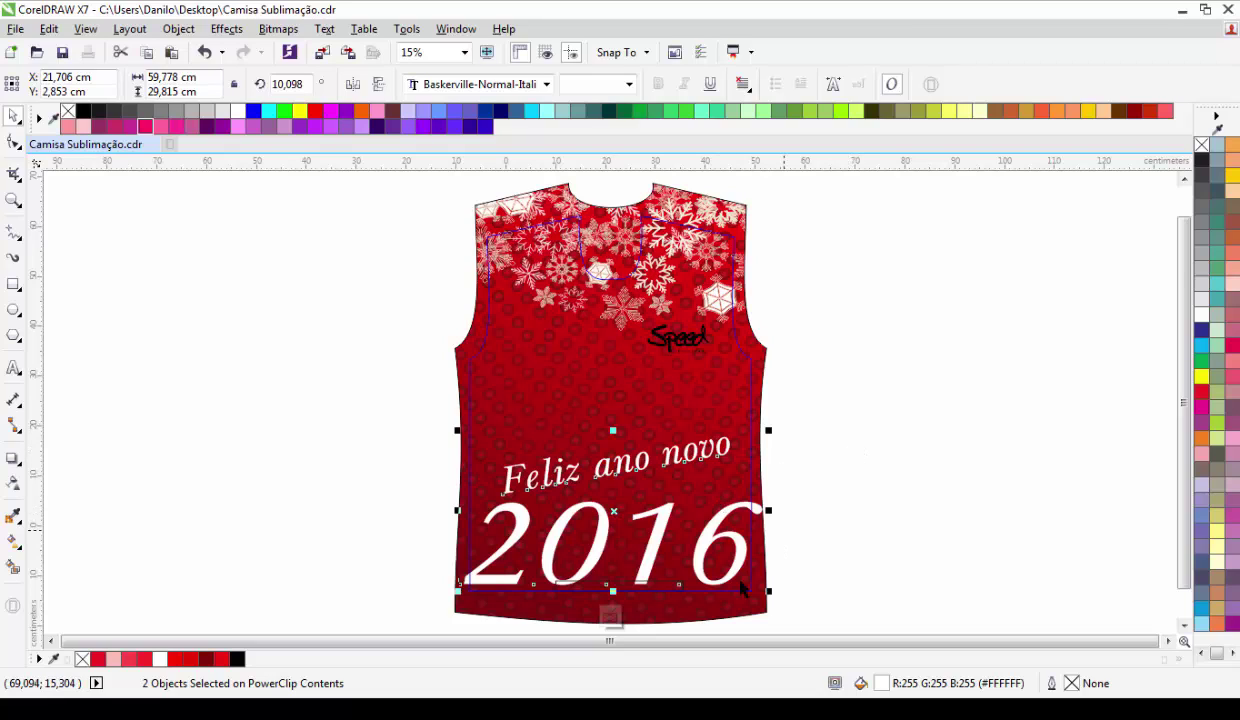
Step: Delete the helper rectangle at the bottom line and finish editing the shirt's PowerClip
left_click(612, 596)
left_click(612, 590)
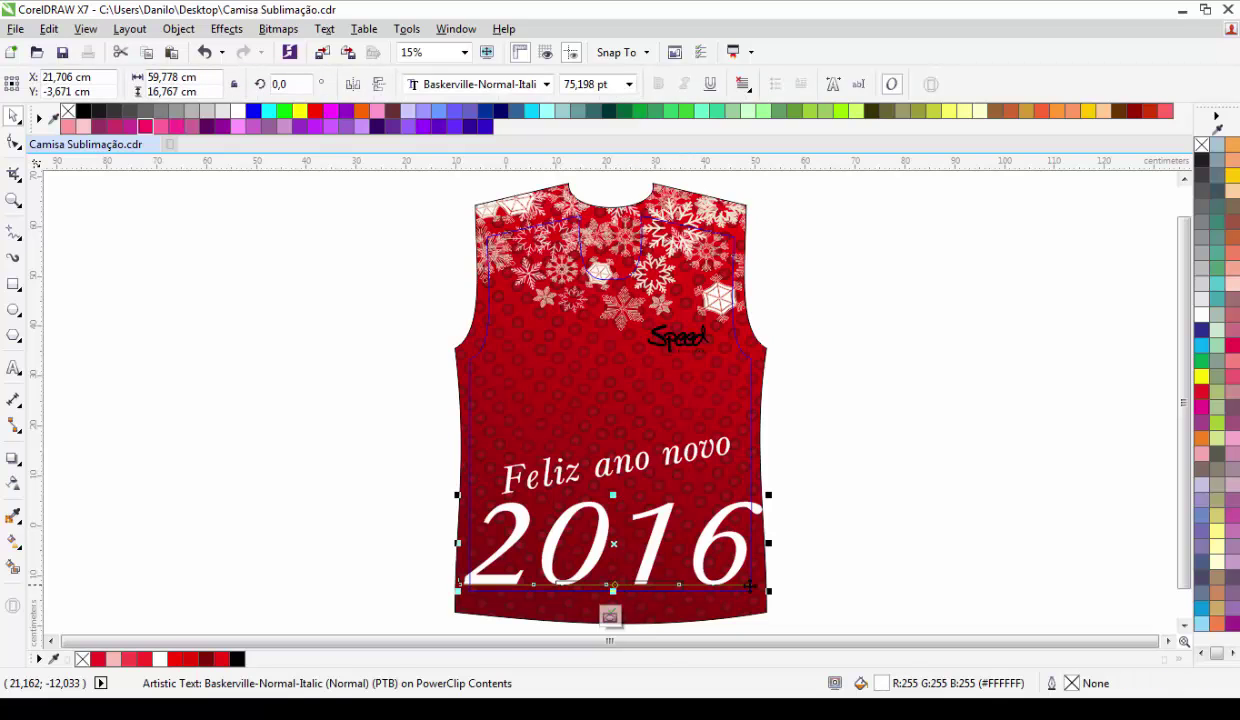
scroll(637, 592, "up", 4)
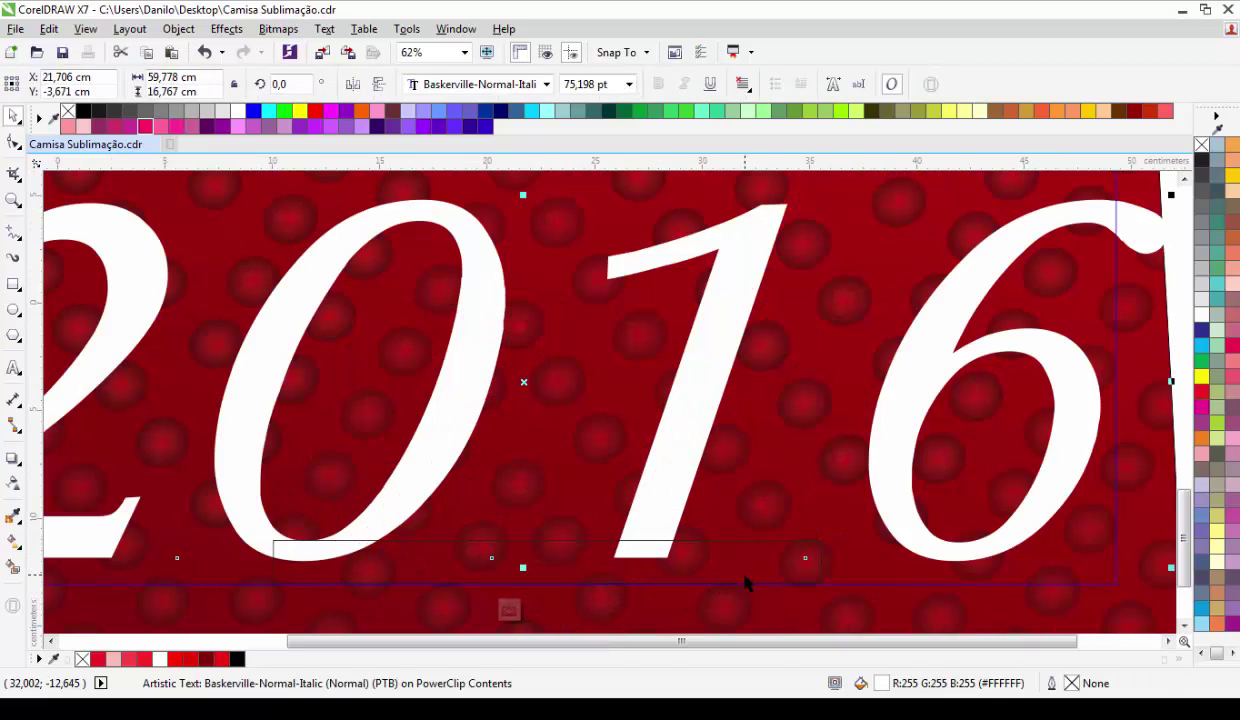
left_click(717, 588)
key("Escape")
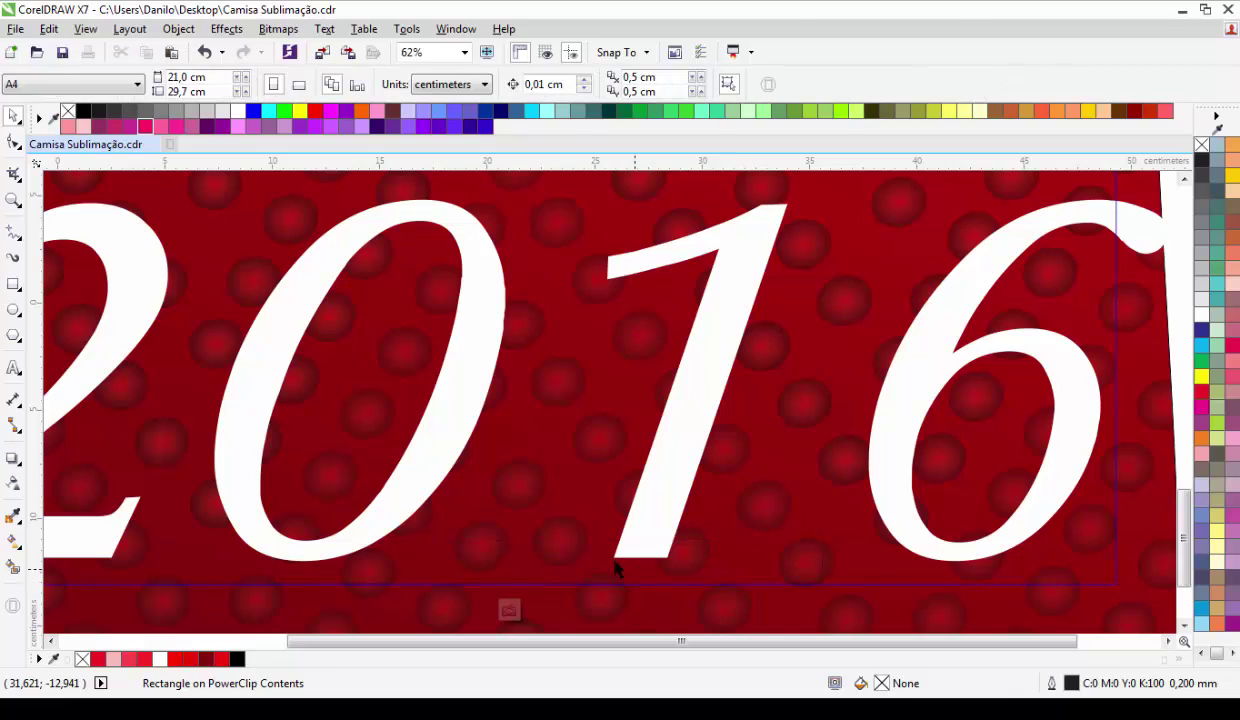
scroll(604, 562, "down", 4)
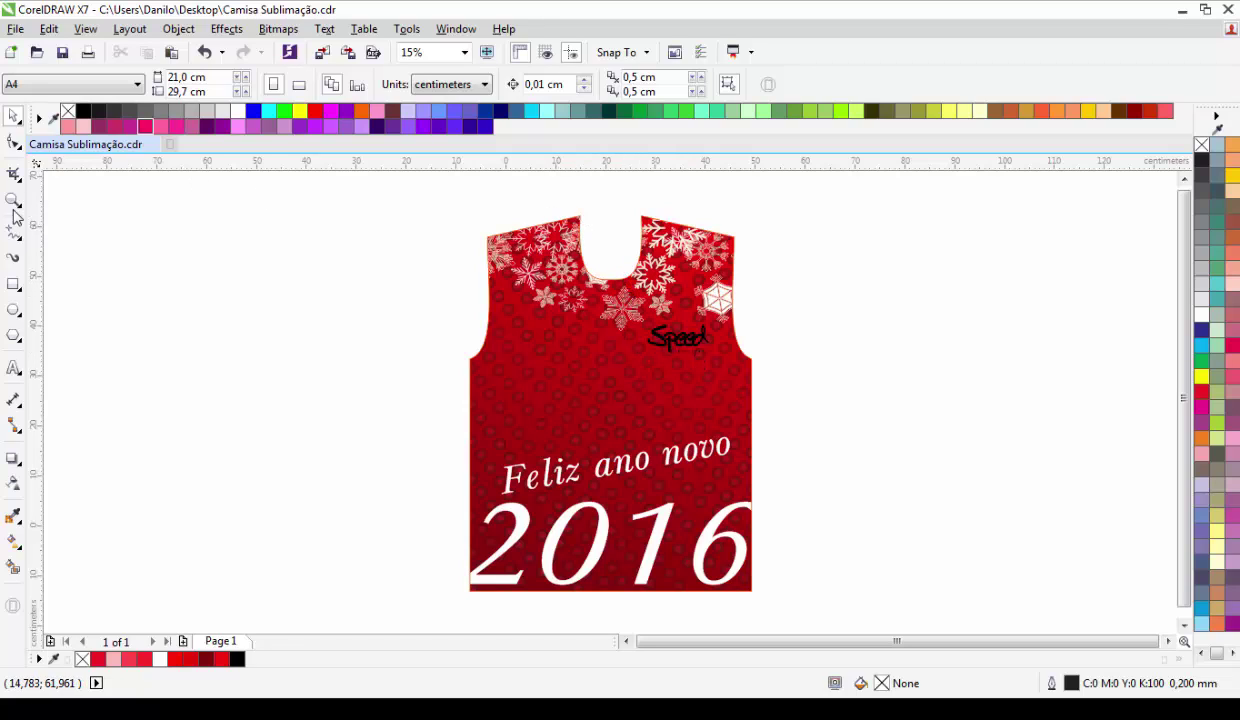
Step: Draw a rectangle about 12,4 × 4,2 cm across the neck opening and move it straight down to just below the neckline
left_click(14, 284)
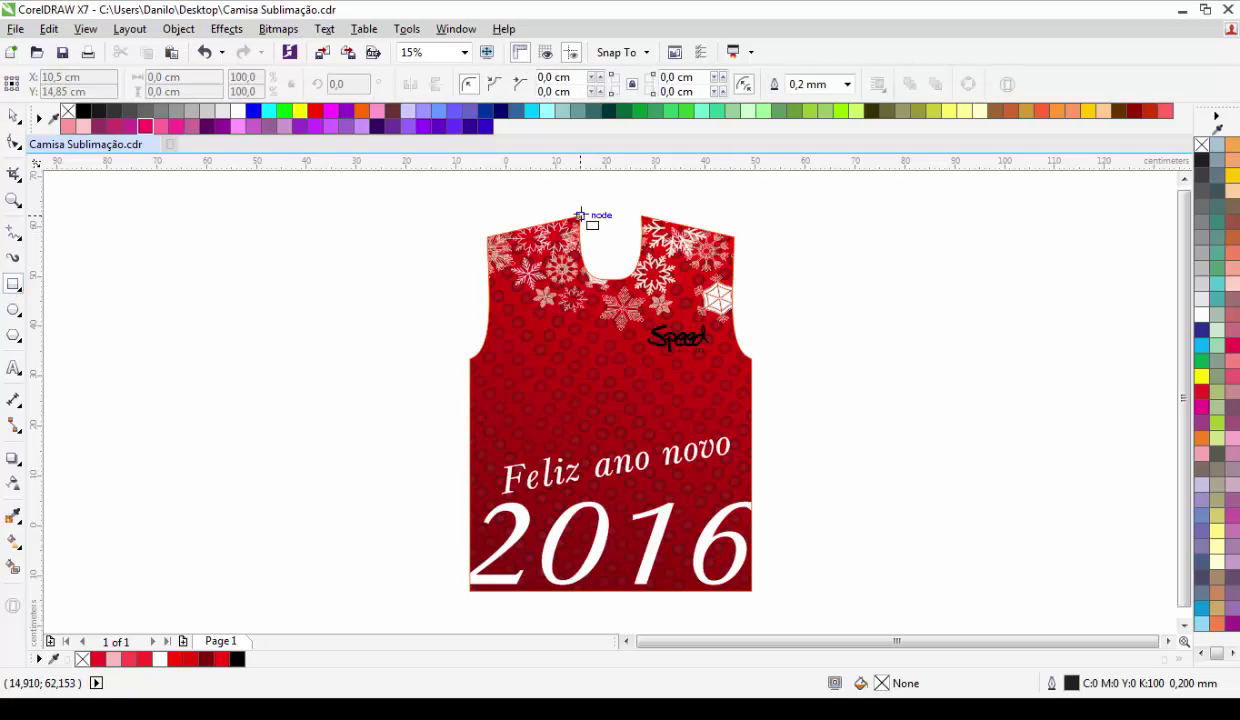
left_click_drag(580, 215, 641, 237)
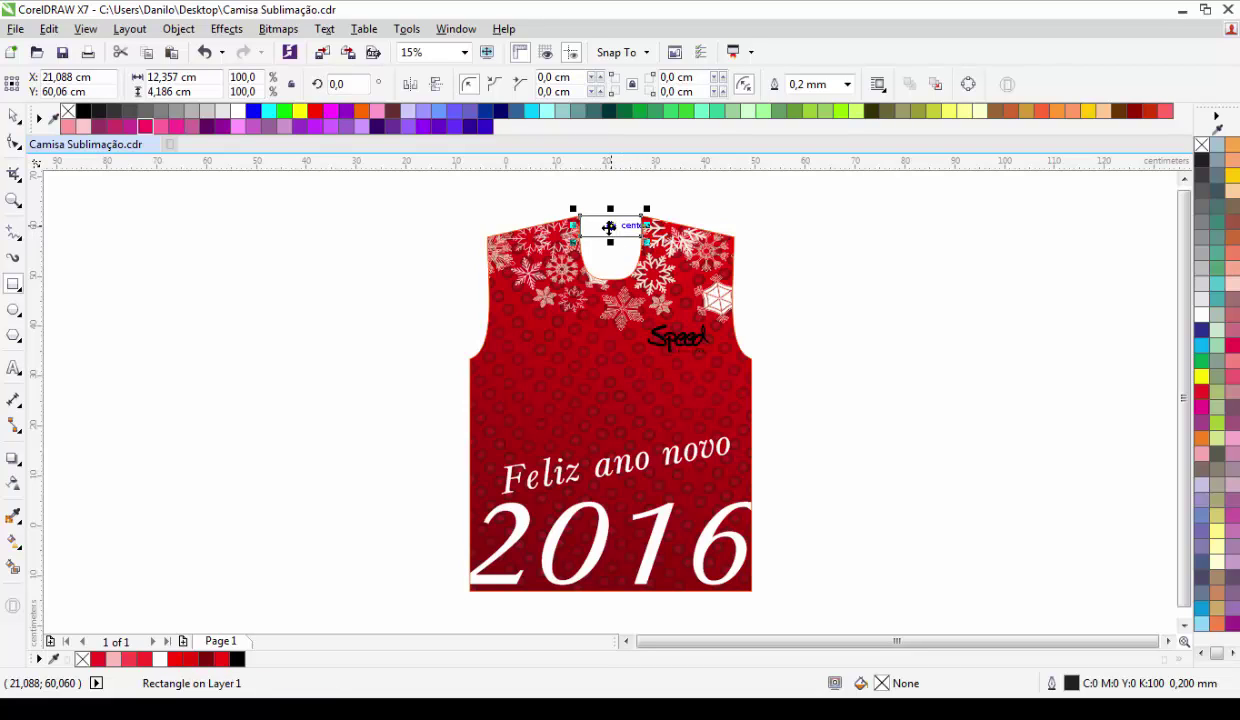
left_click_drag(611, 226, 607, 332)
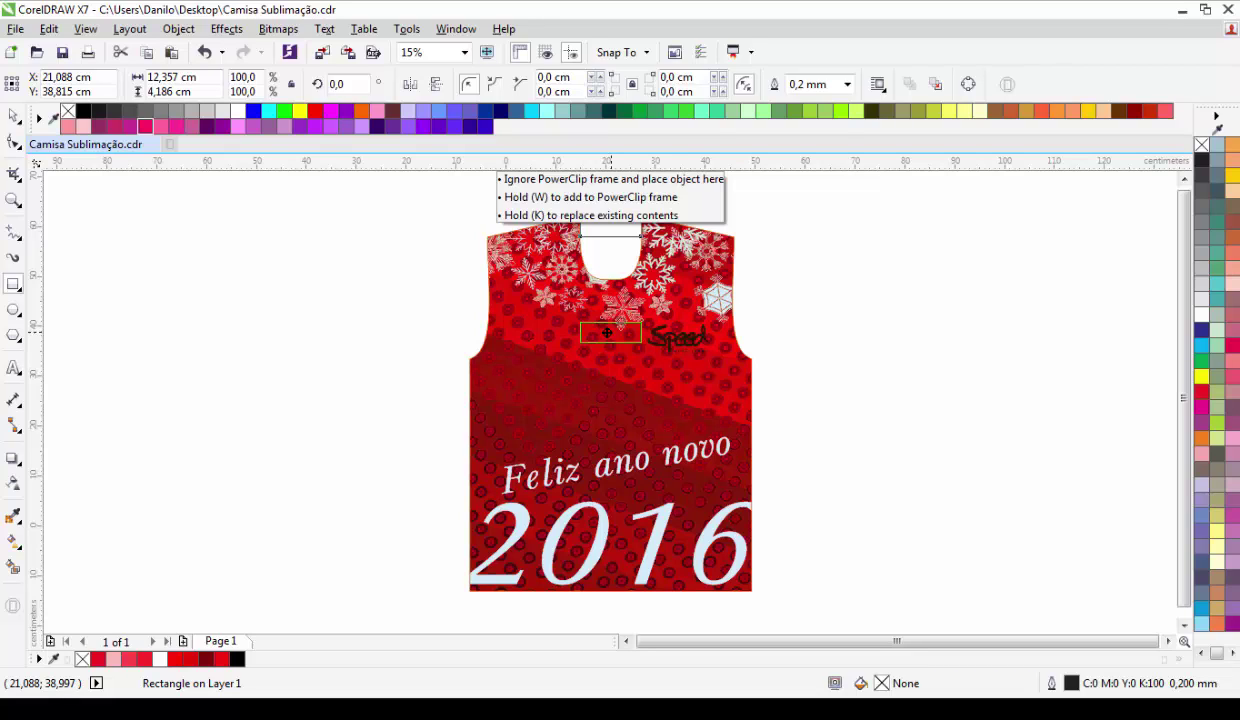
left_click_drag(607, 333, 610, 289)
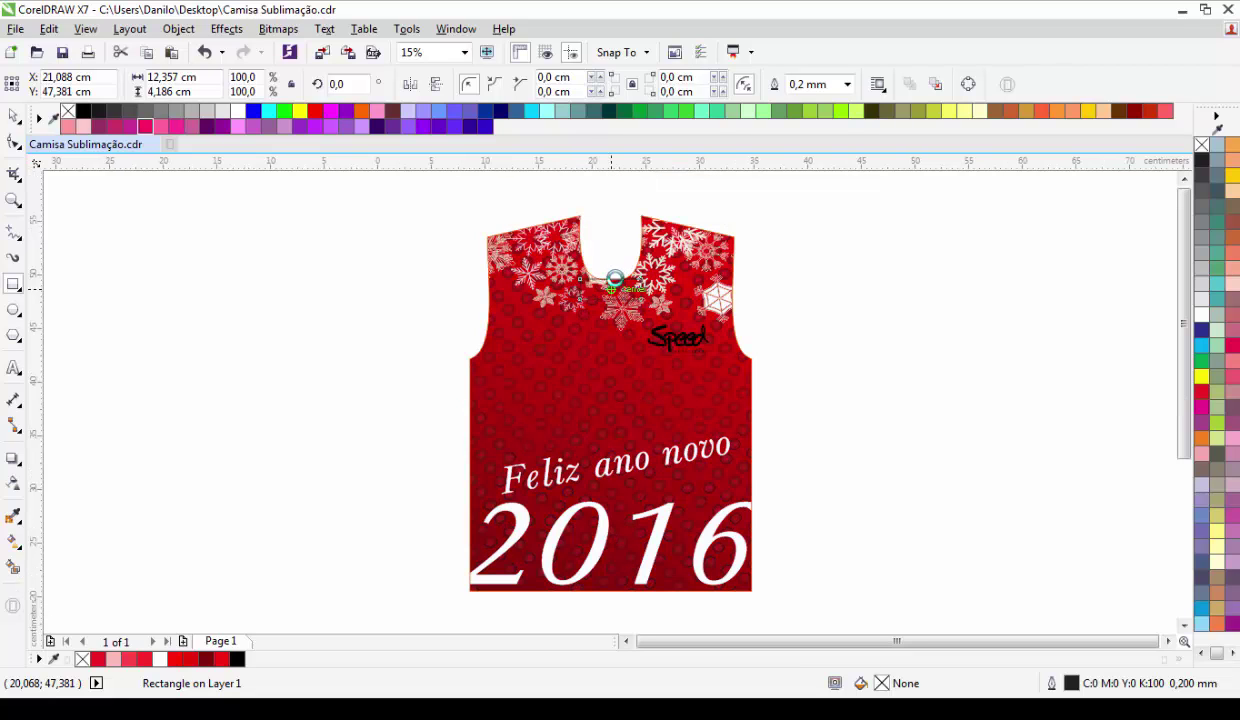
Step: Set the neckline rectangle's height to 8 cm and shift it straight down until its top edge sits just under the neckline
scroll(595, 285, "up", 2)
scroll(595, 286, "up", 3)
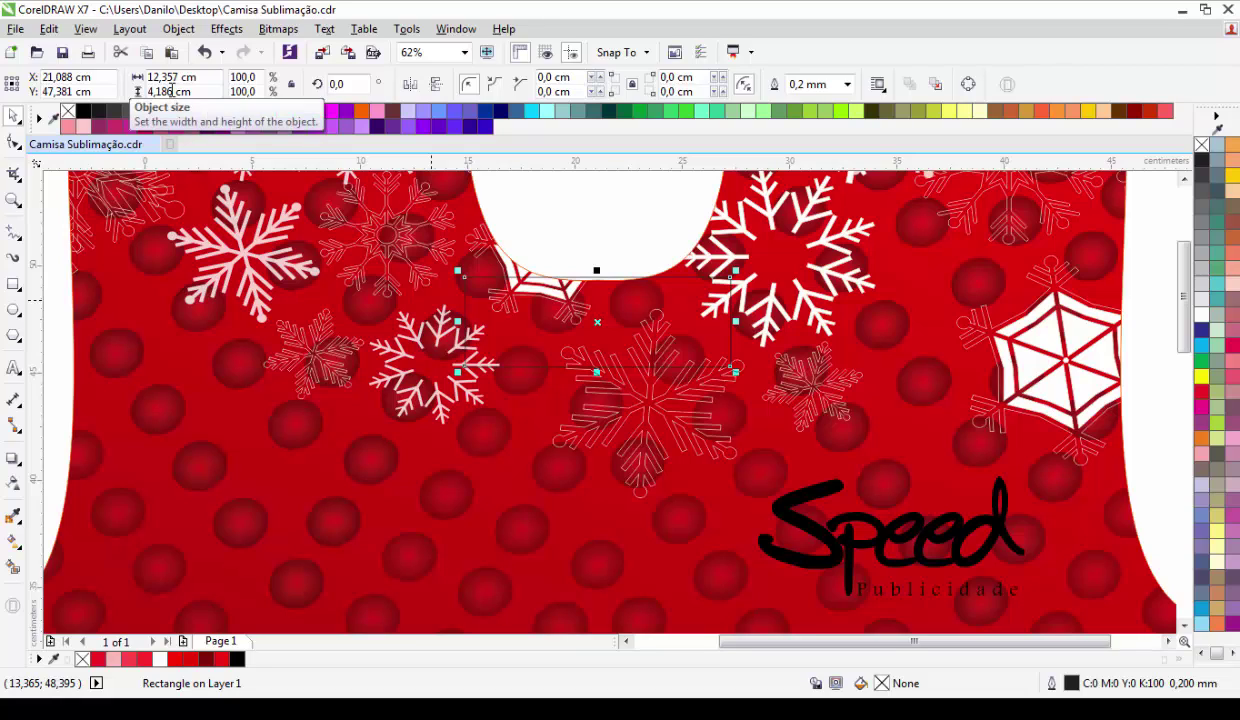
left_click(170, 91)
type("8")
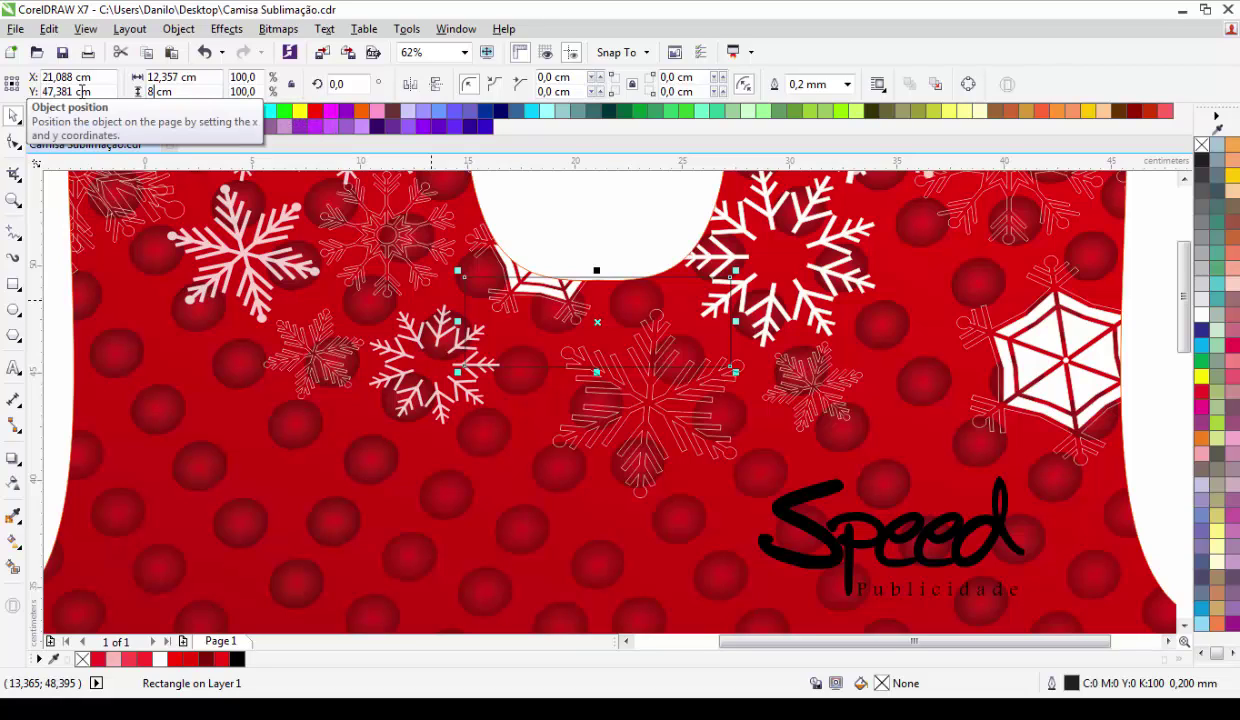
key("Return")
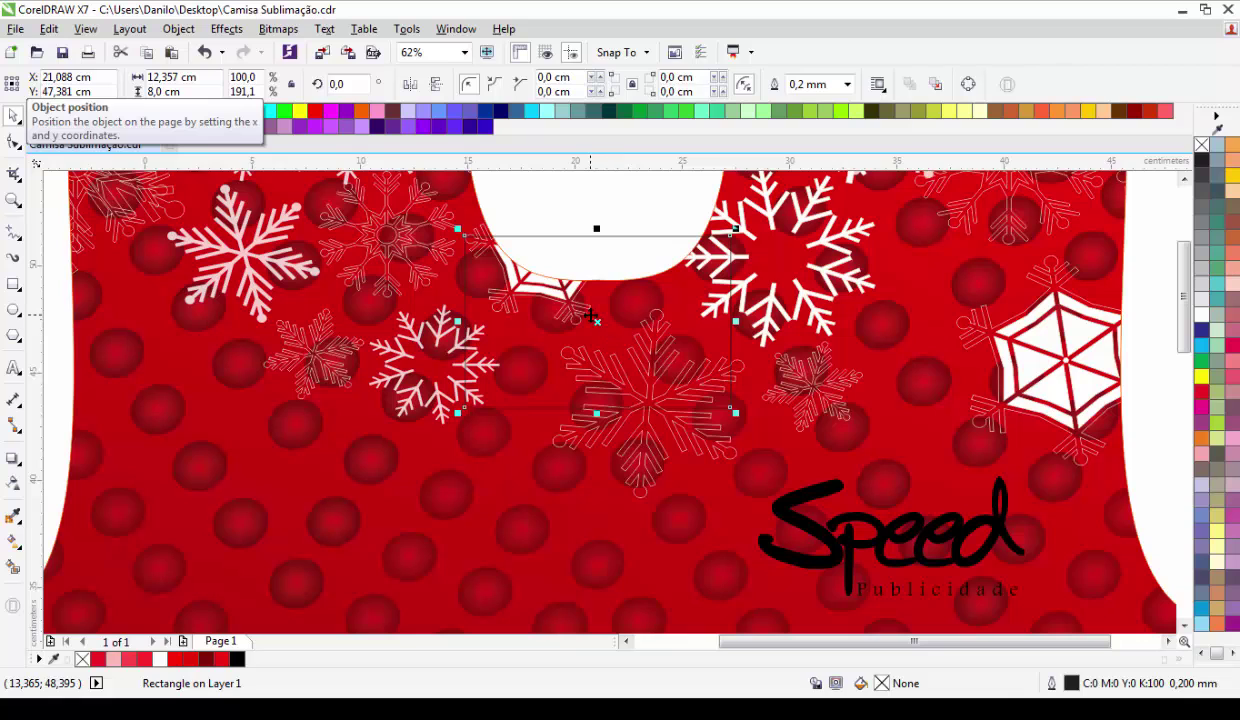
left_click_drag(596, 332, 597, 365)
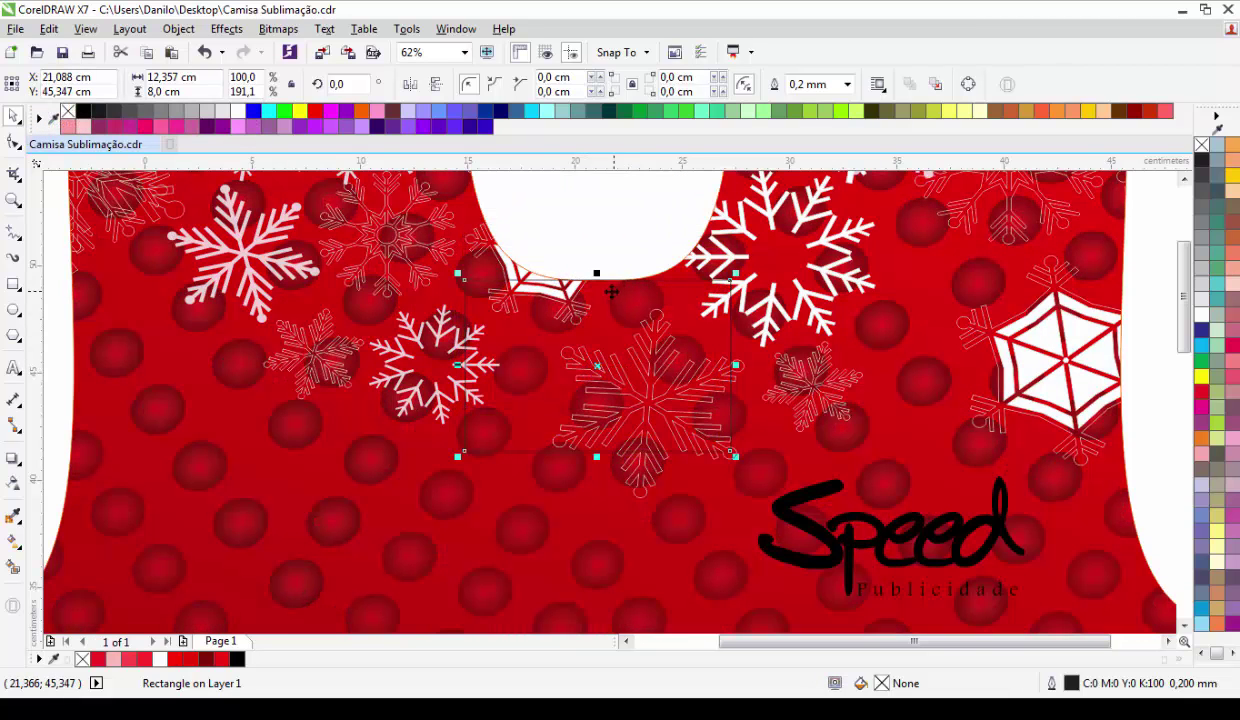
left_click_drag(594, 372, 598, 383)
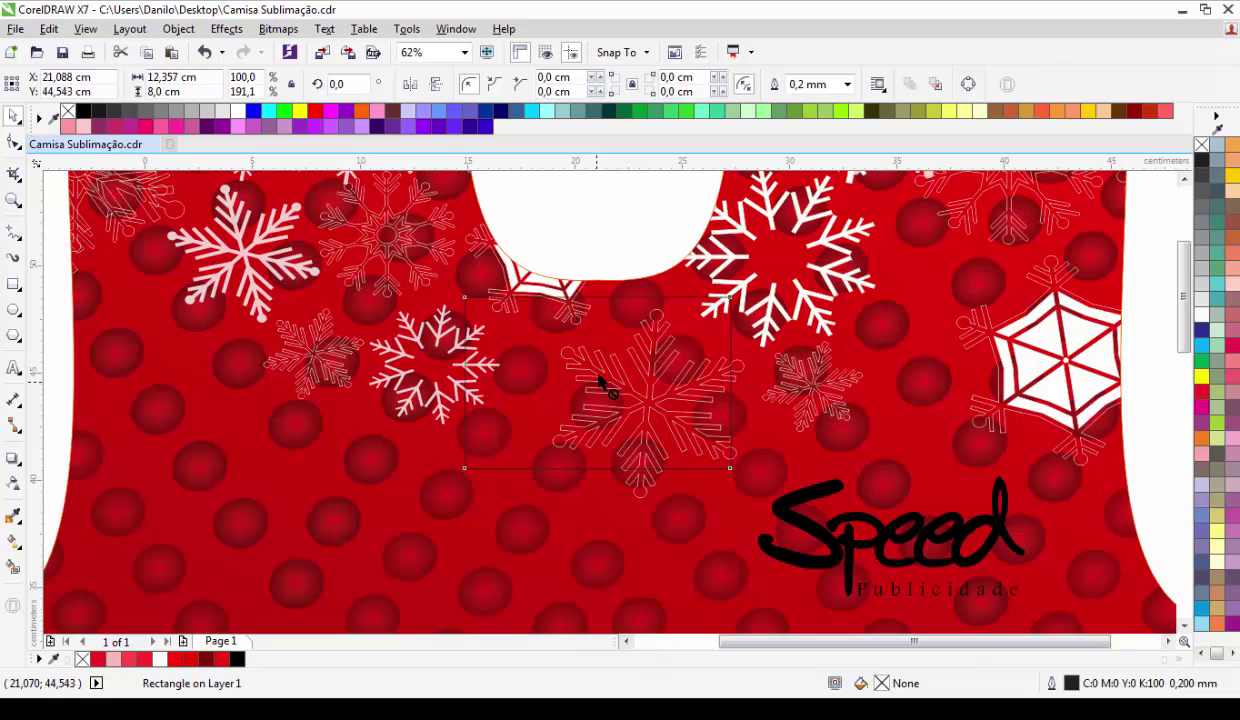
left_click_drag(598, 383, 608, 376)
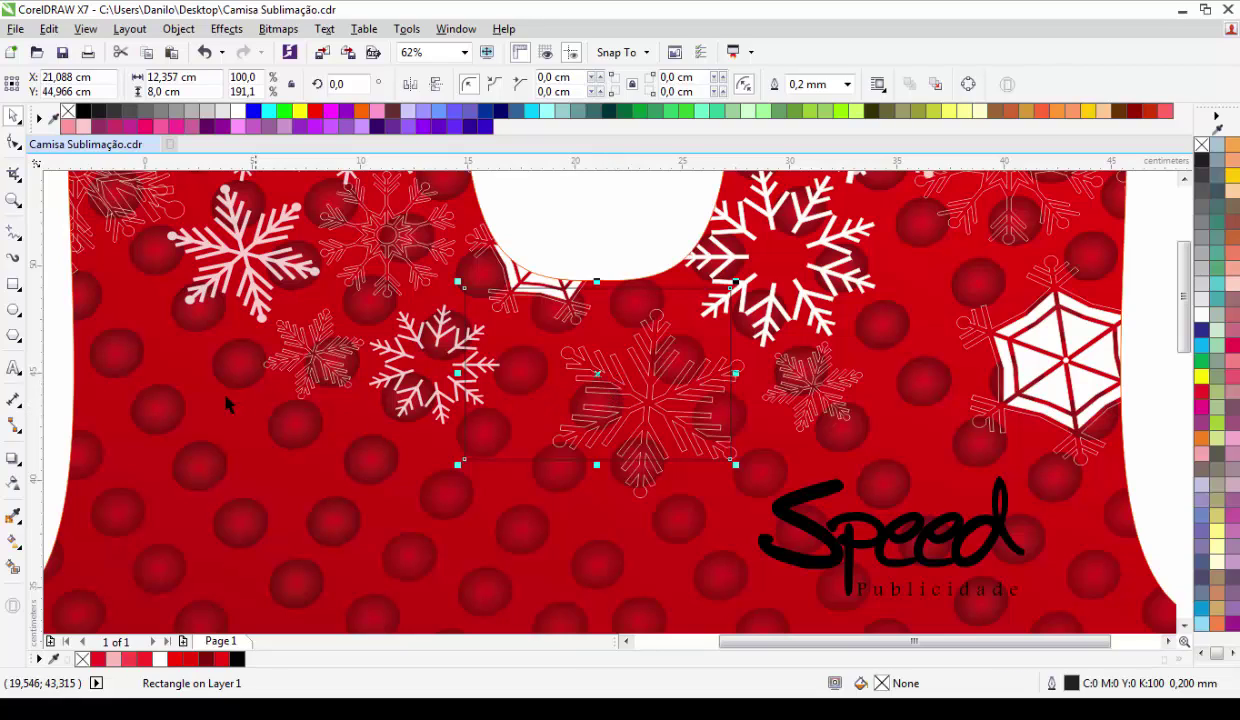
Step: Add a vertical guideline at 27,267 cm on the rectangle's right edge and a horizontal one at 40,966 cm on its bottom edge
left_click_drag(38, 395, 733, 415)
left_click(731, 262)
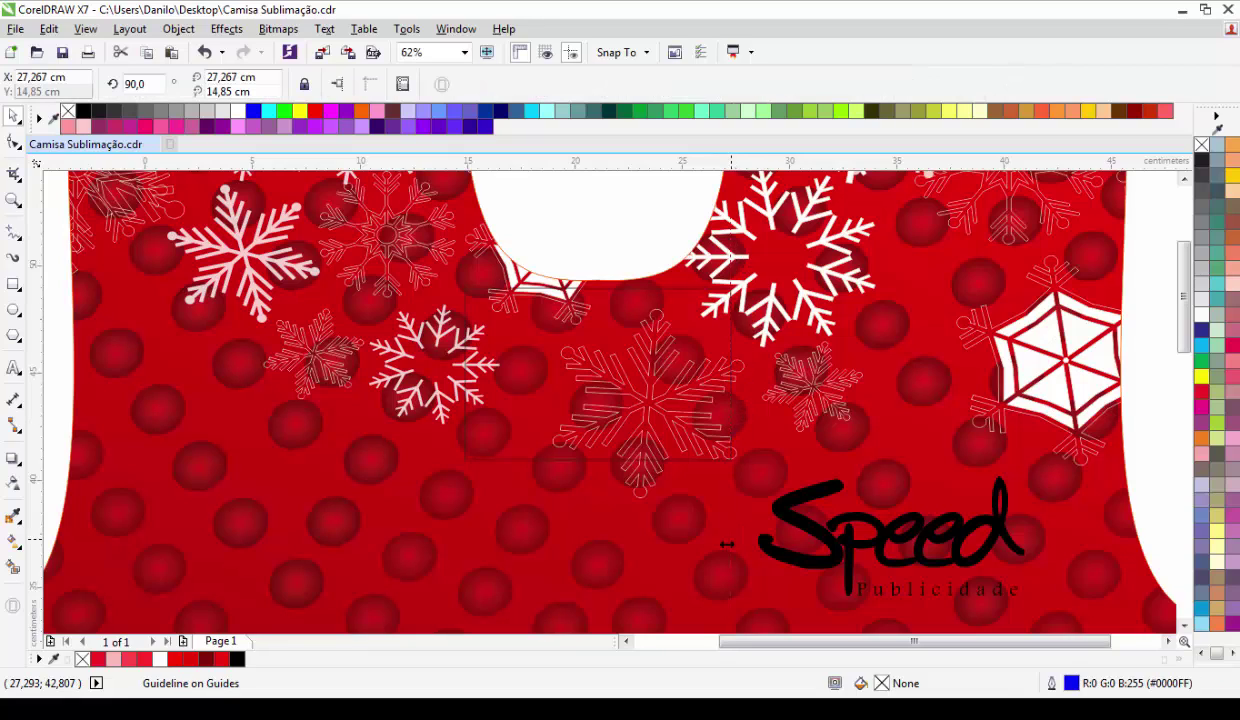
left_click(609, 459)
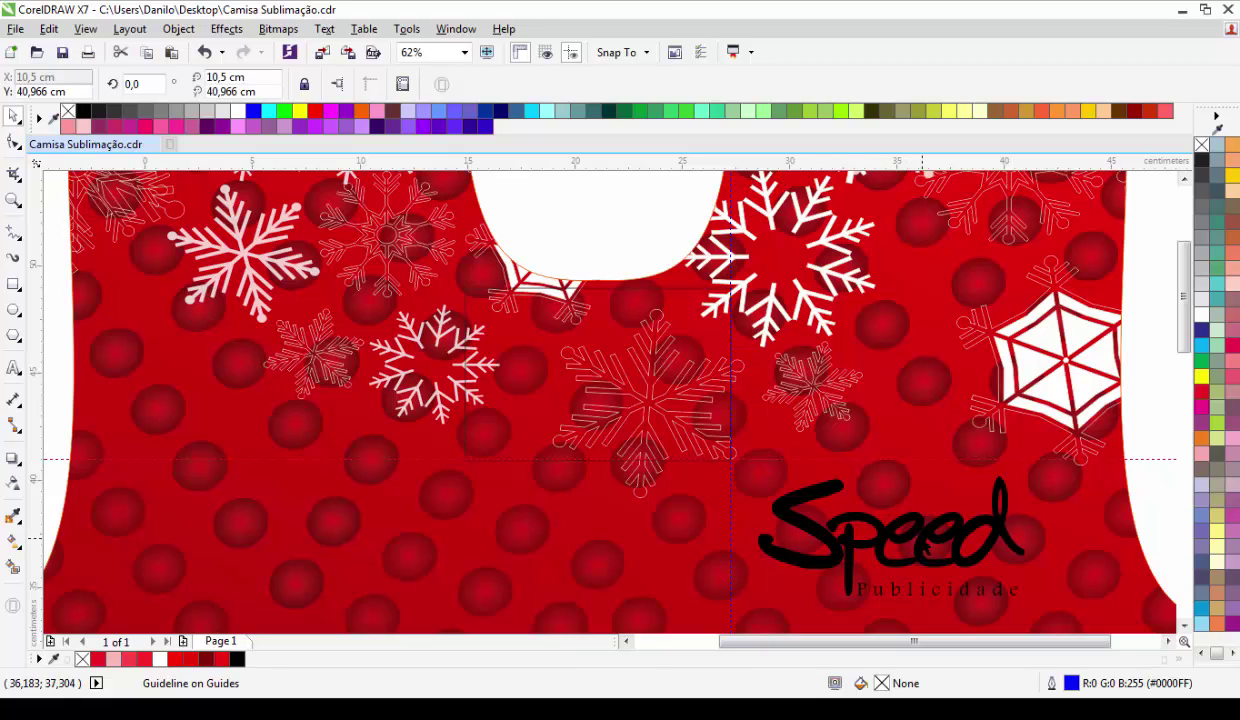
Step: Edit the shirt's PowerClip contents and move the Speed Publicidade logo into the corner below and right of the two guidelines' intersection
left_click(921, 538)
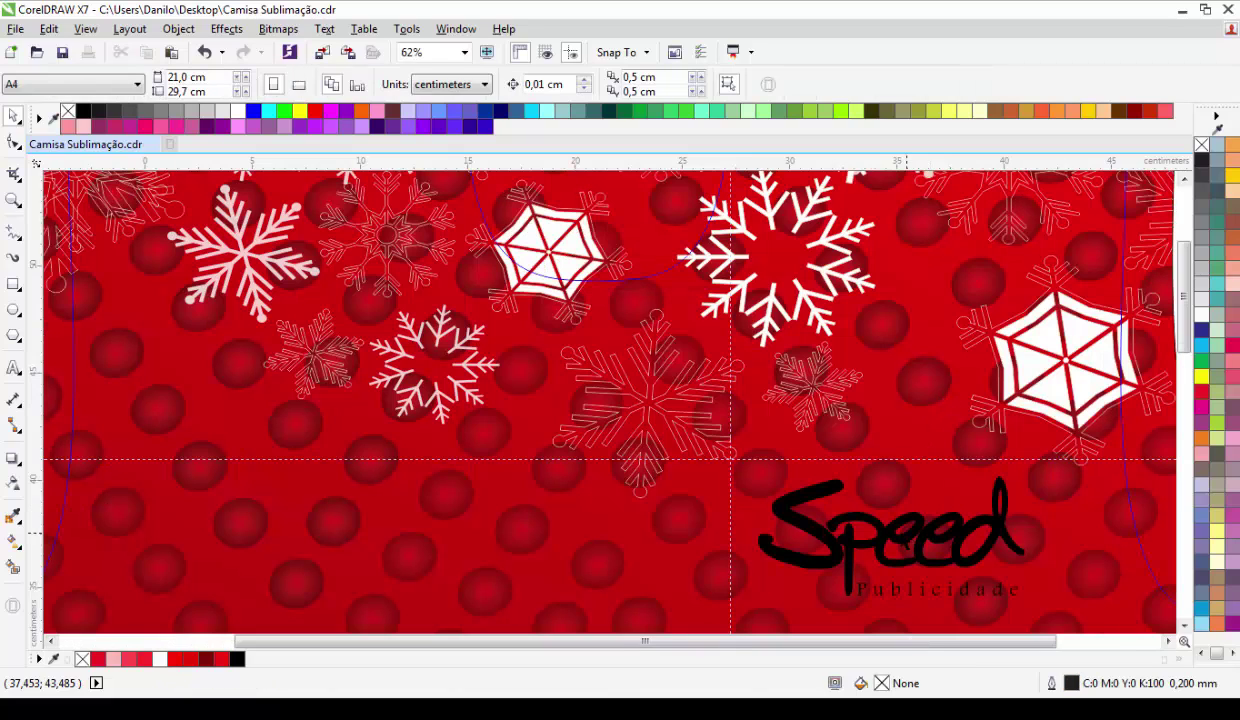
left_click(888, 525)
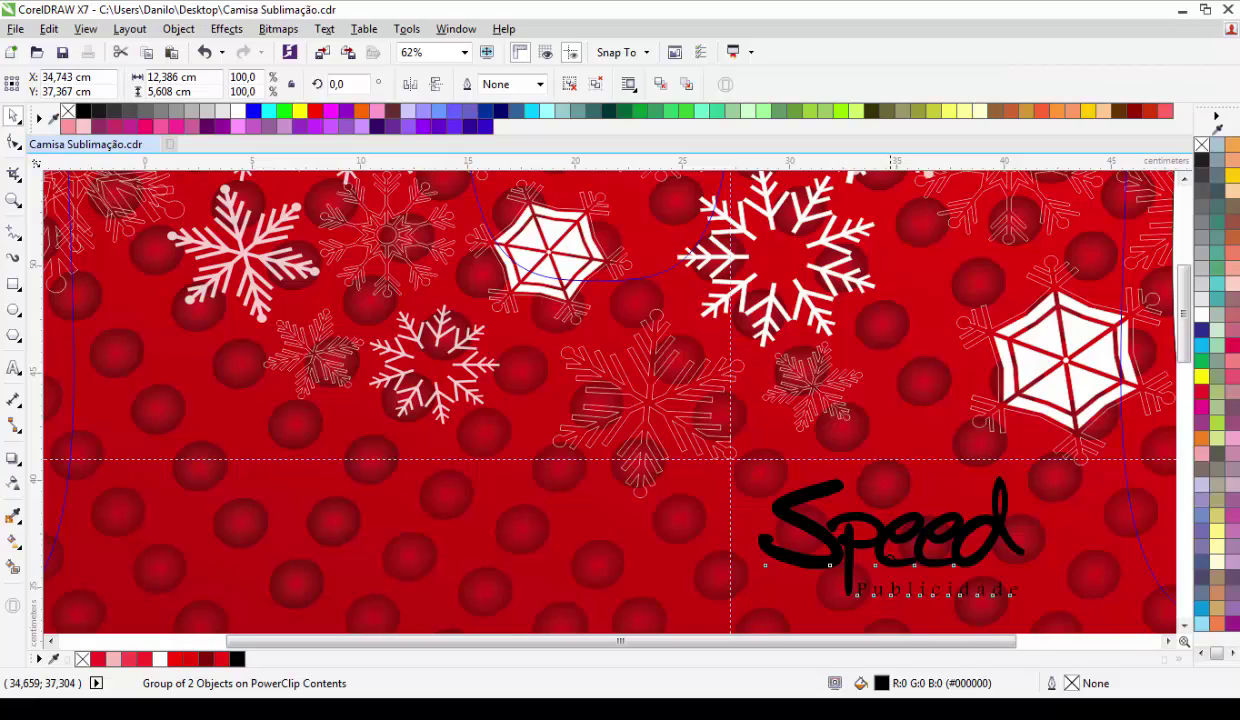
mouse_move(889, 530)
left_mouse_down()
mouse_move(863, 525)
mouse_move(870, 535)
mouse_move(870, 522)
left_mouse_up()
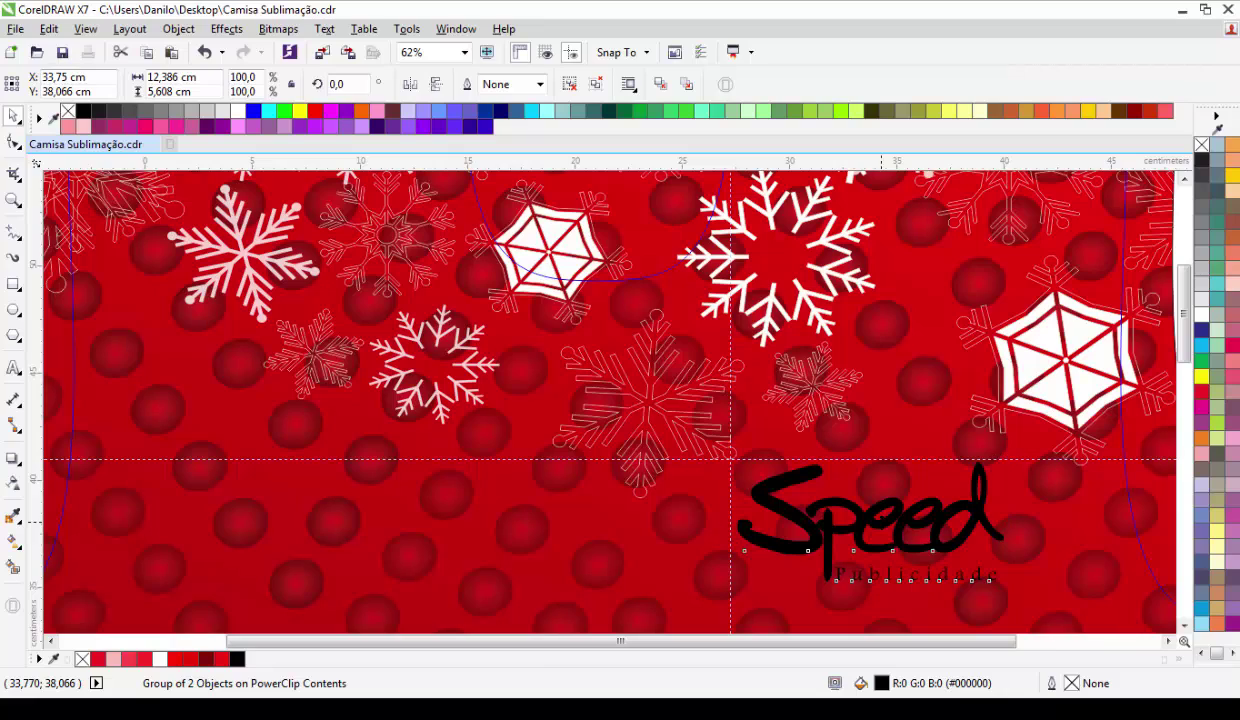
left_click(872, 525)
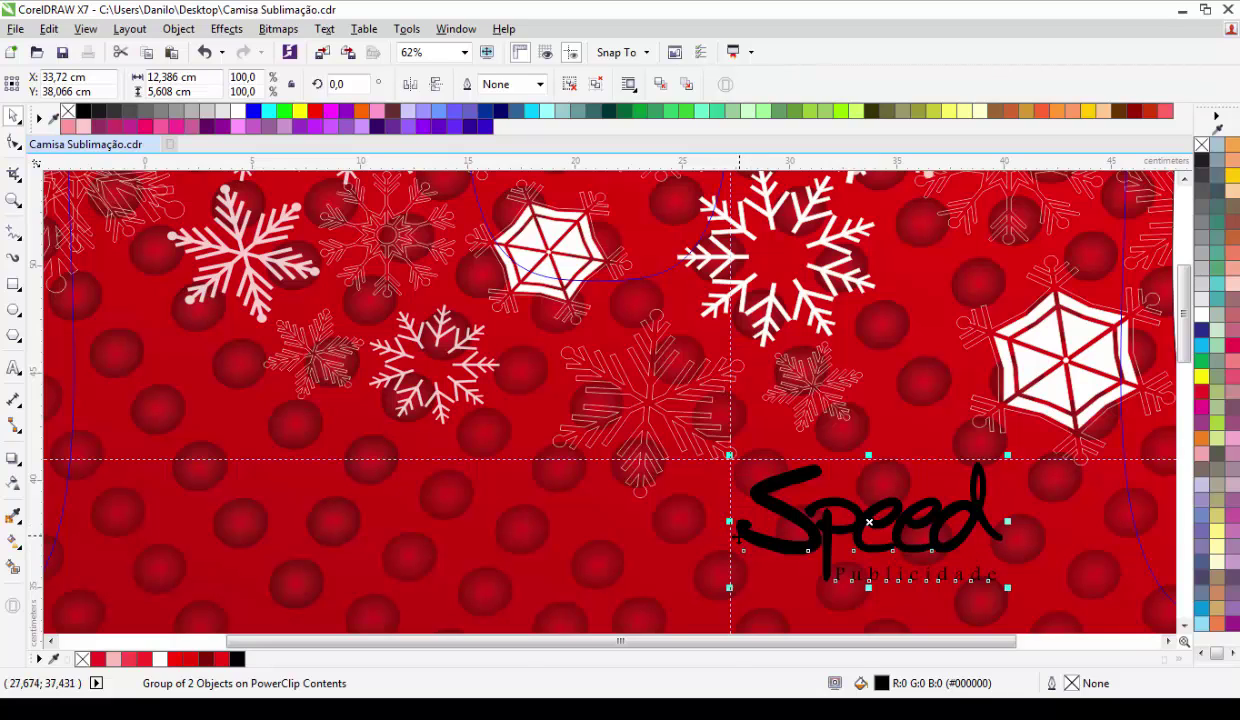
Step: Try to shift the logo slightly further up and left against the vertical guideline, and undo that move
scroll(728, 533, "up", 2)
scroll(728, 533, "up", 2)
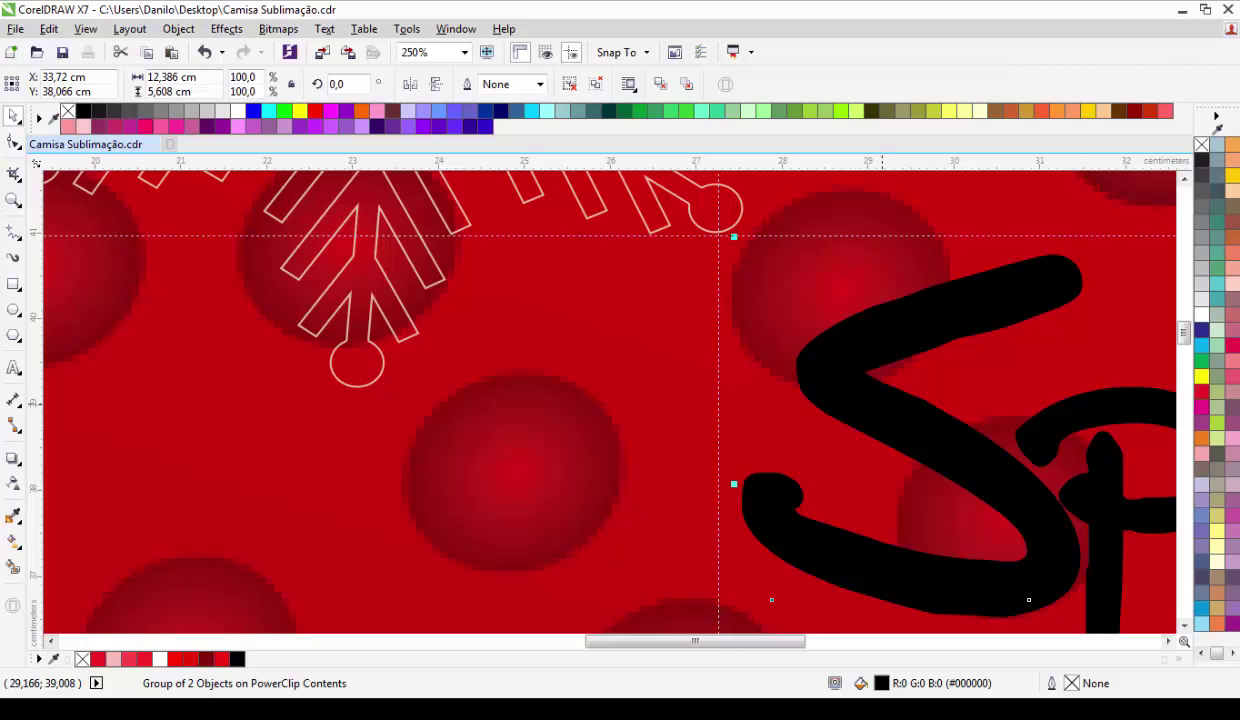
mouse_move(866, 409)
left_mouse_down()
mouse_move(851, 411)
mouse_move(857, 393)
left_mouse_up()
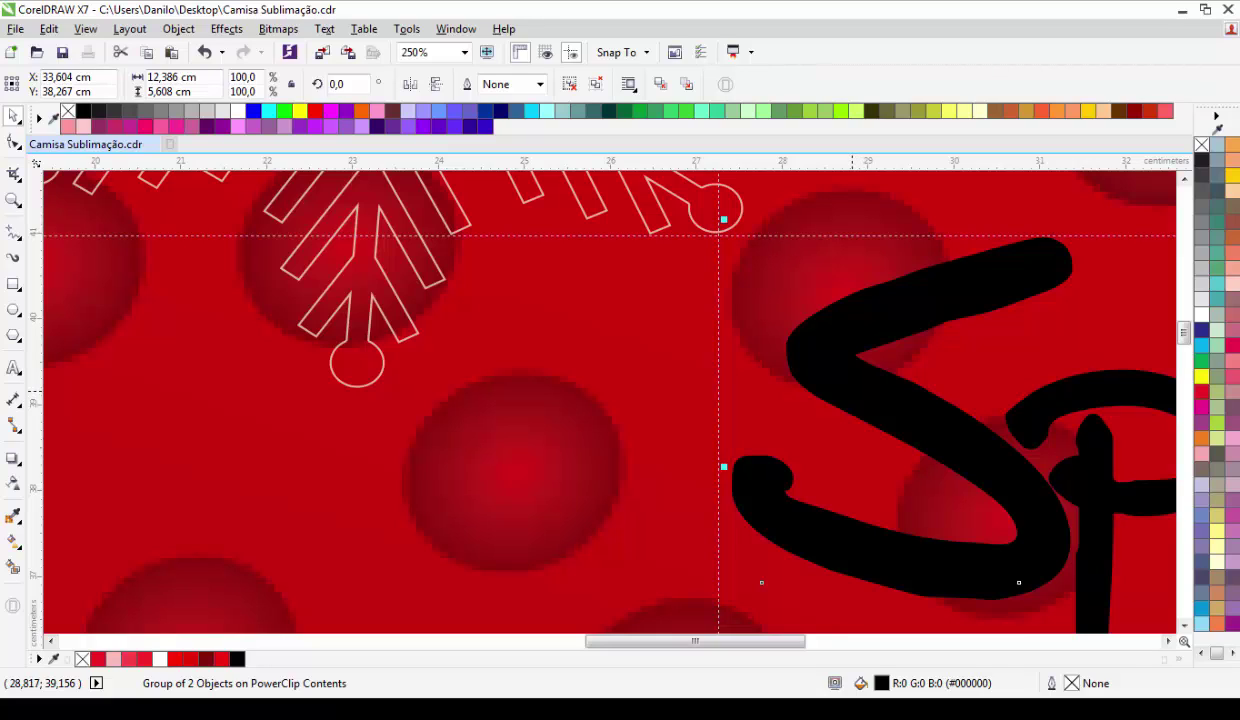
key("ctrl+z")
key("ctrl+z")
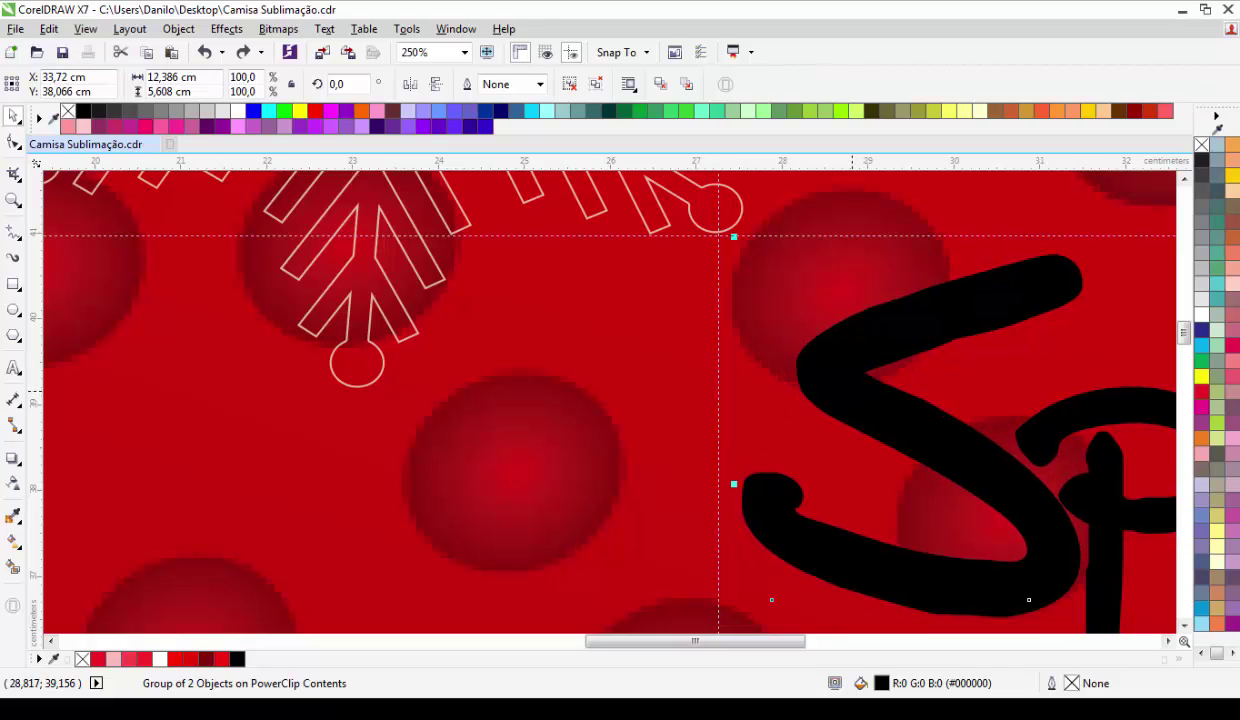
Step: Leave the logo at the guideline intersection and finish editing the shirt's PowerClip
scroll(578, 326, "down", 2)
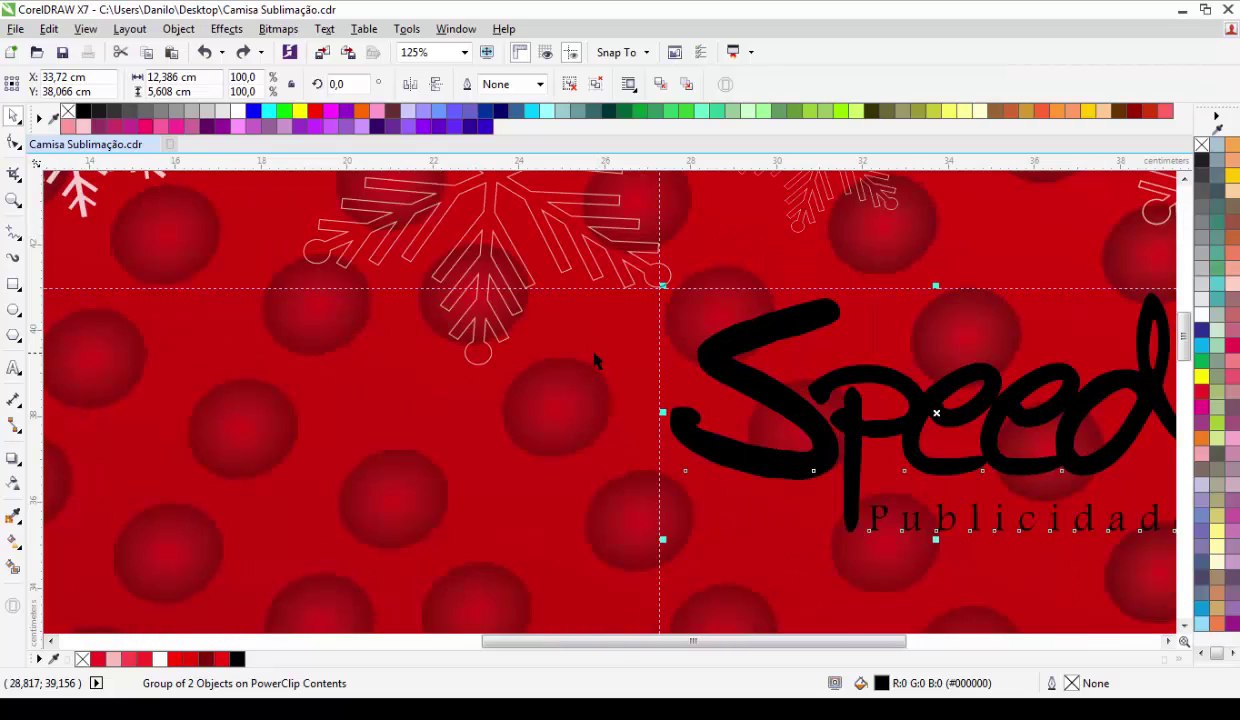
scroll(595, 352, "down", 1)
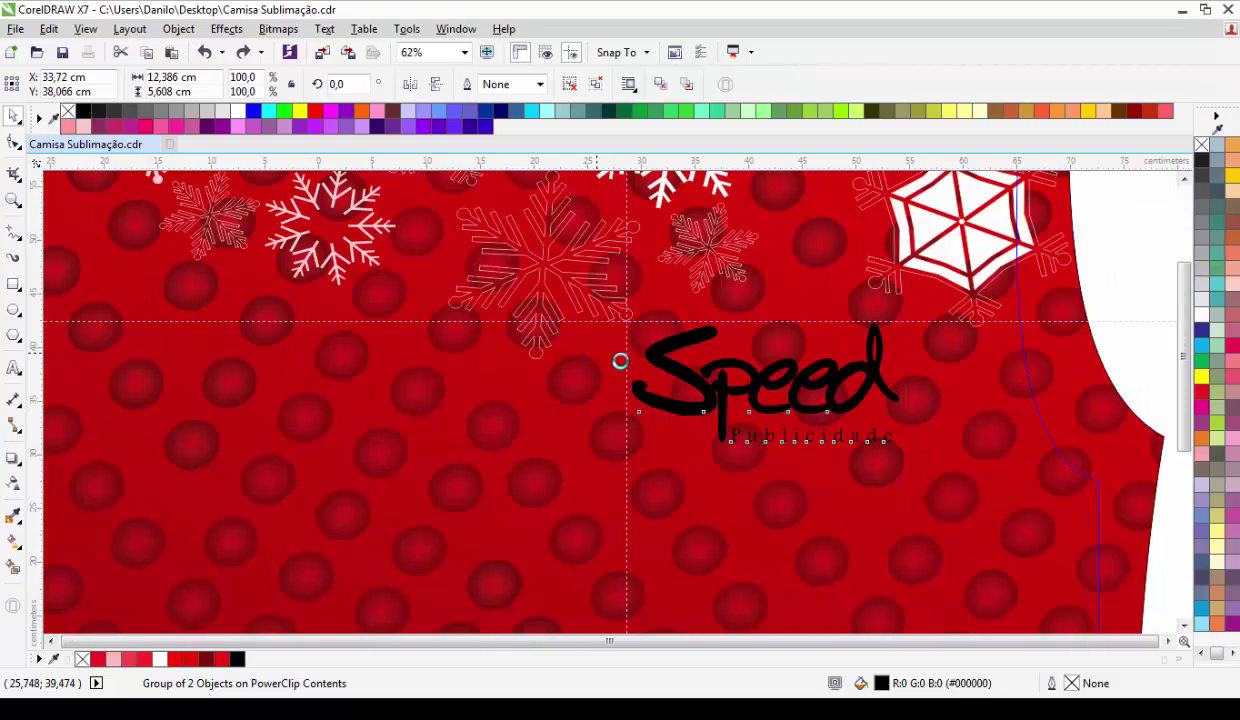
scroll(609, 354, "down", 1)
scroll(728, 345, "down", 1)
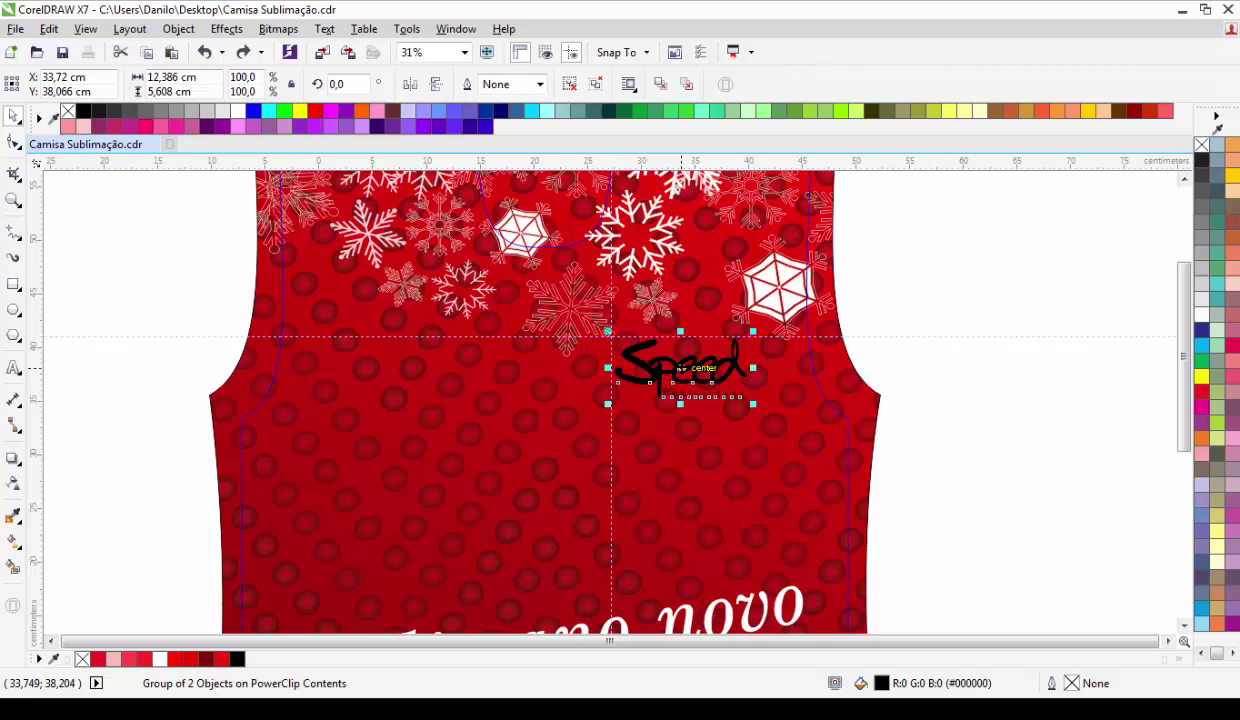
mouse_move(680, 368)
left_mouse_down()
mouse_move(745, 428)
mouse_move(738, 442)
mouse_move(744, 397)
mouse_move(701, 401)
mouse_move(735, 386)
mouse_move(722, 360)
mouse_move(698, 392)
mouse_move(744, 397)
mouse_move(680, 368)
left_mouse_up()
left_click(934, 280)
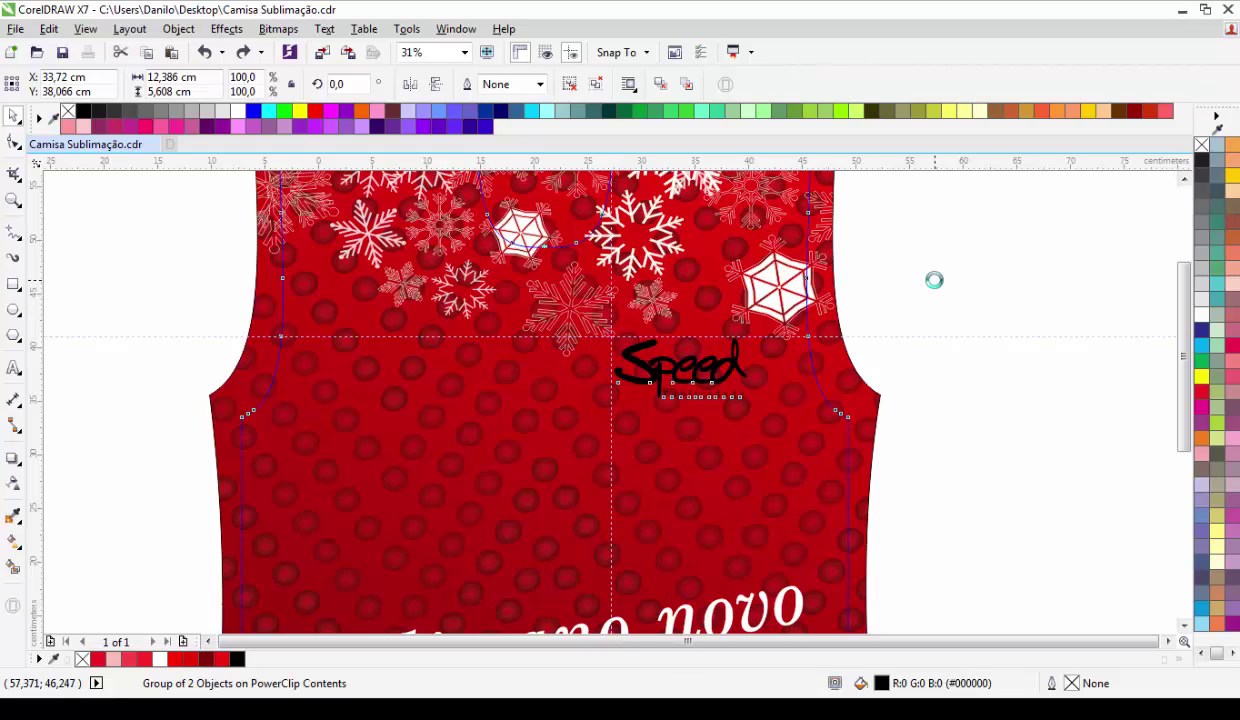
Step: Delete the horizontal and vertical guidelines and the helper rectangle below the neckline
left_click(871, 337)
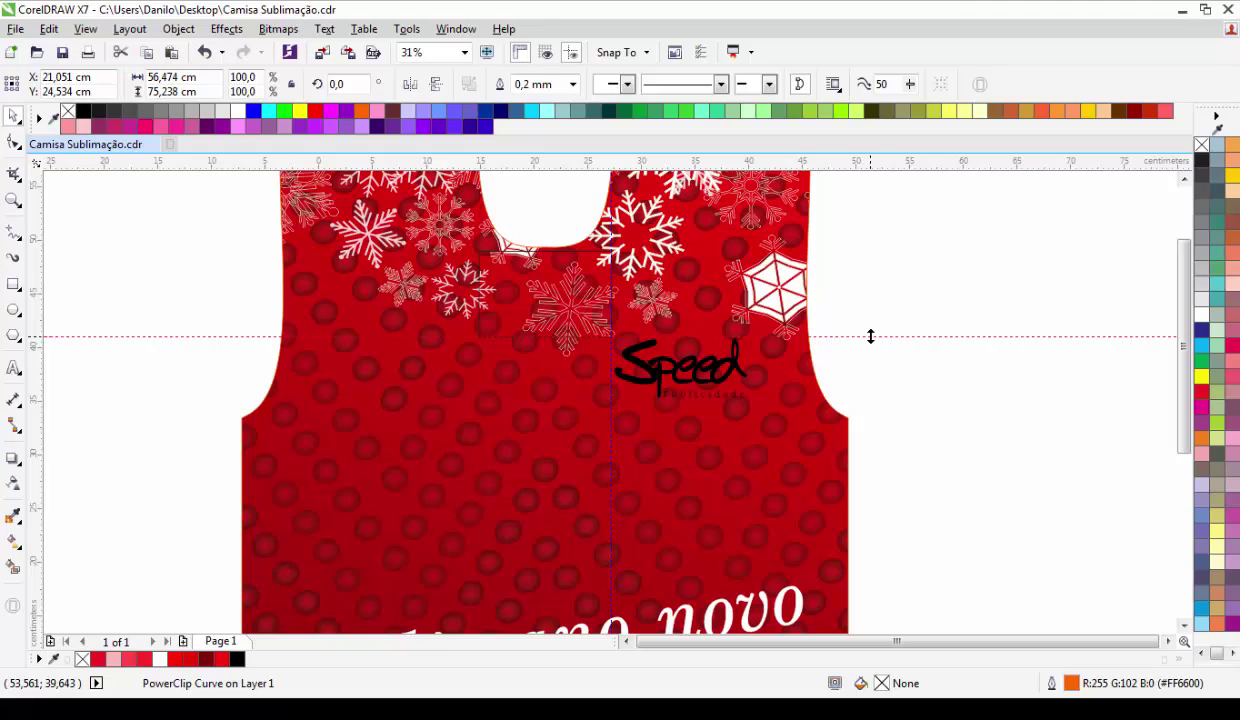
left_click(870, 336)
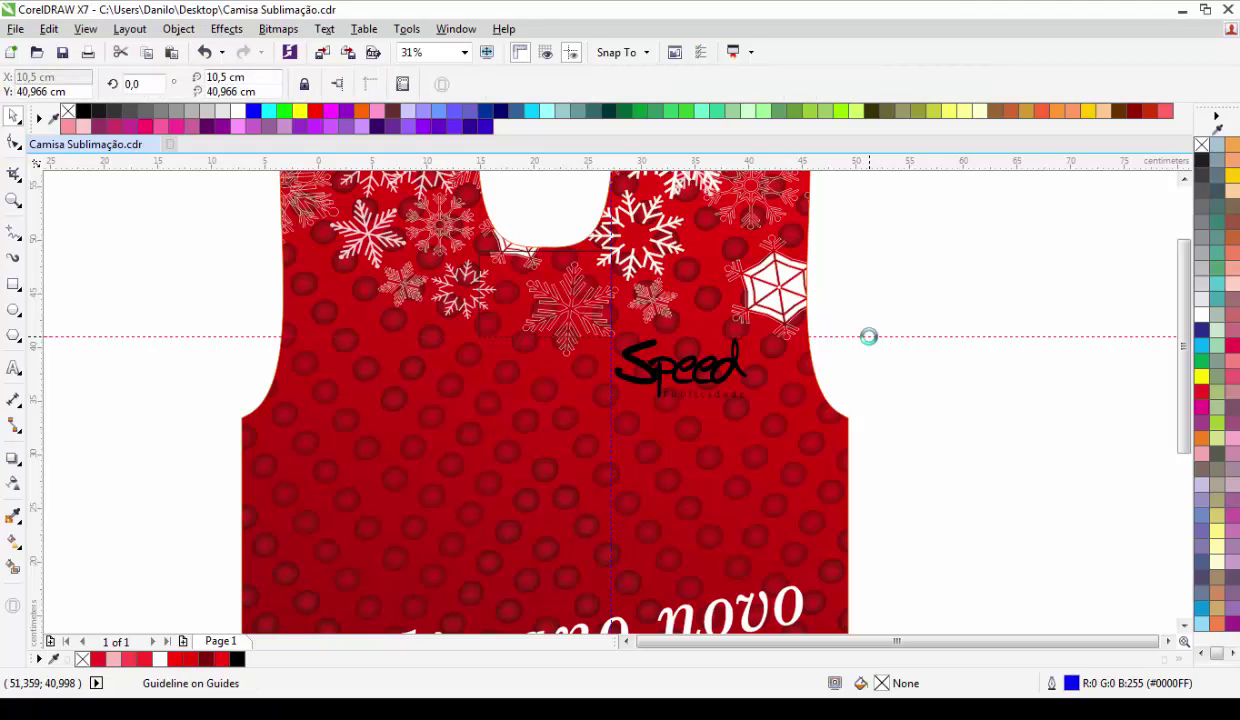
key("Delete")
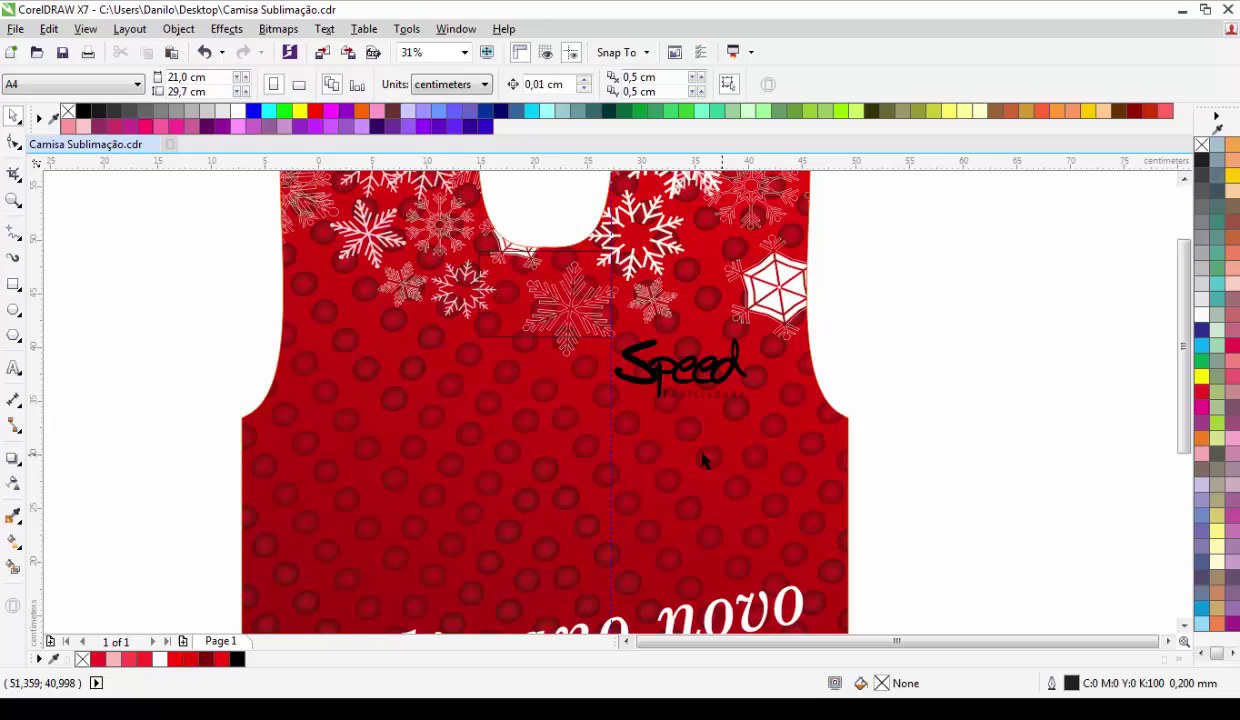
left_click(610, 455)
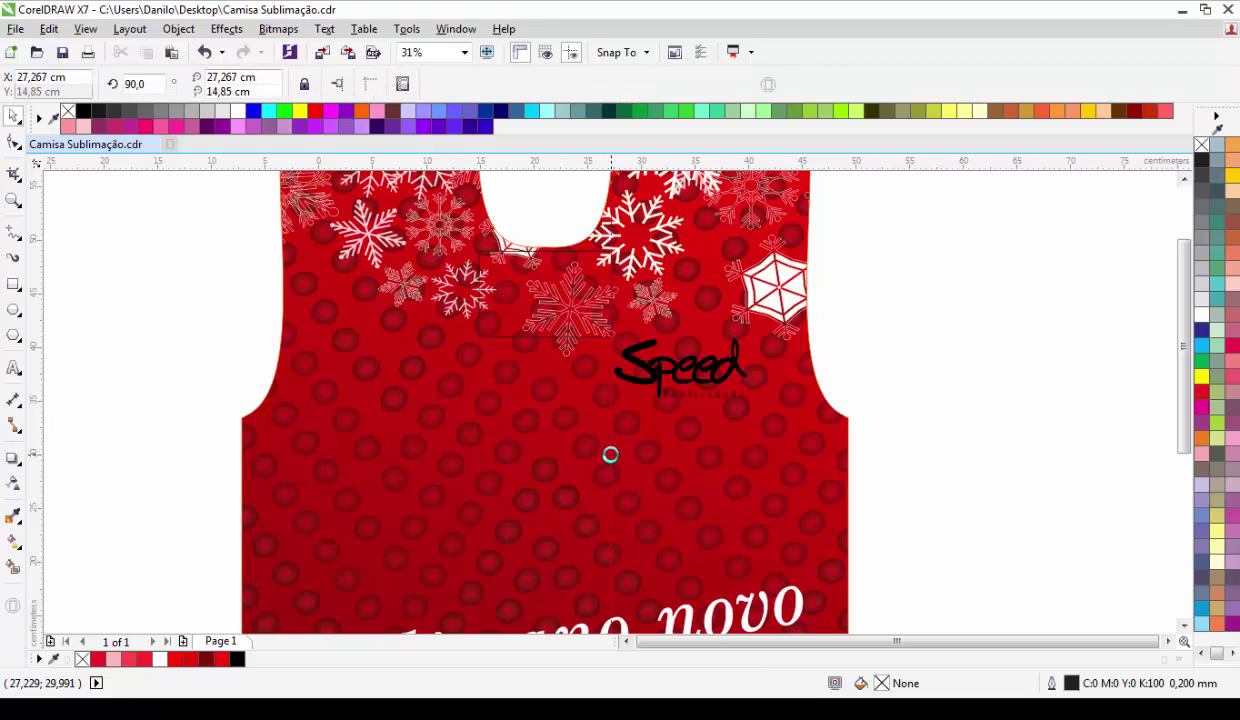
key("Delete")
left_click(593, 339)
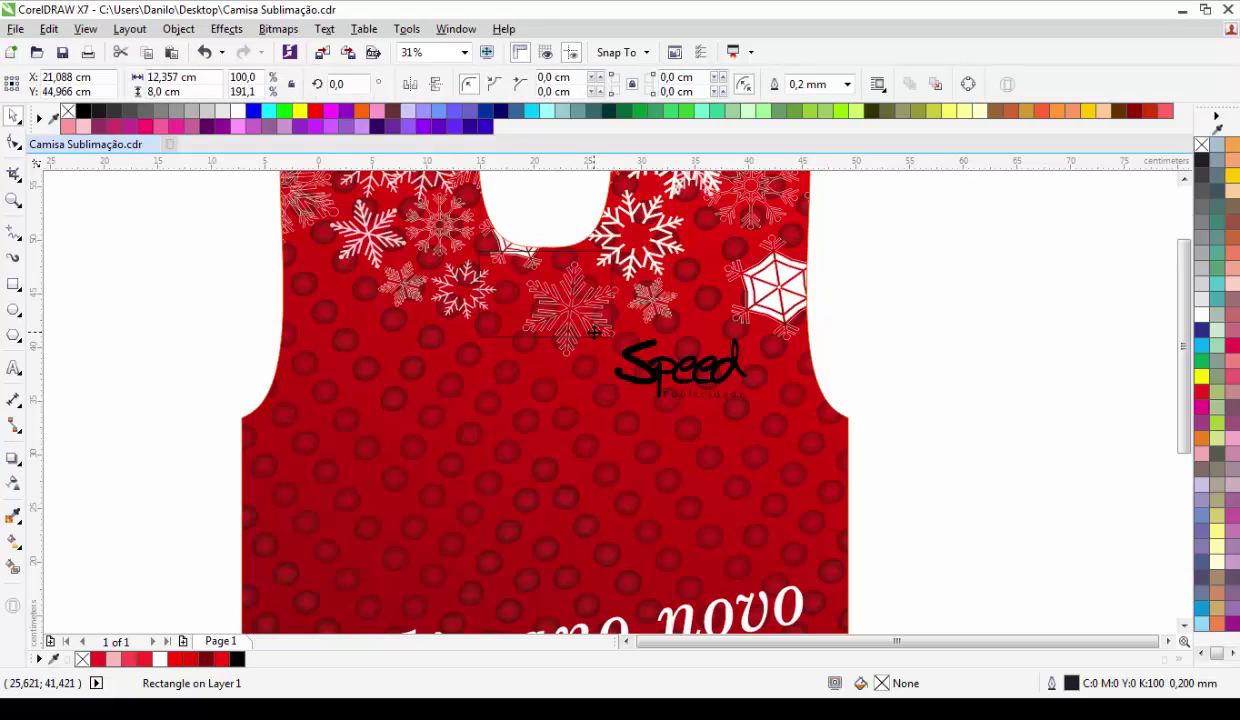
key("Delete")
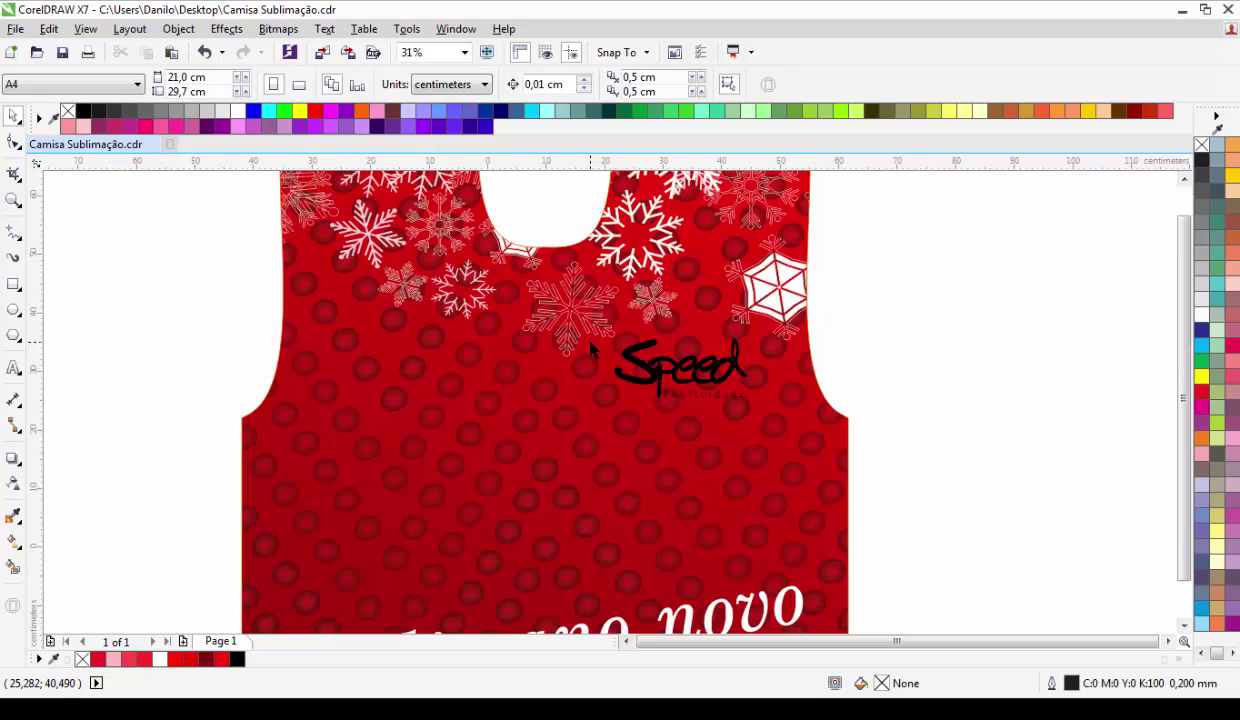
key("F4")
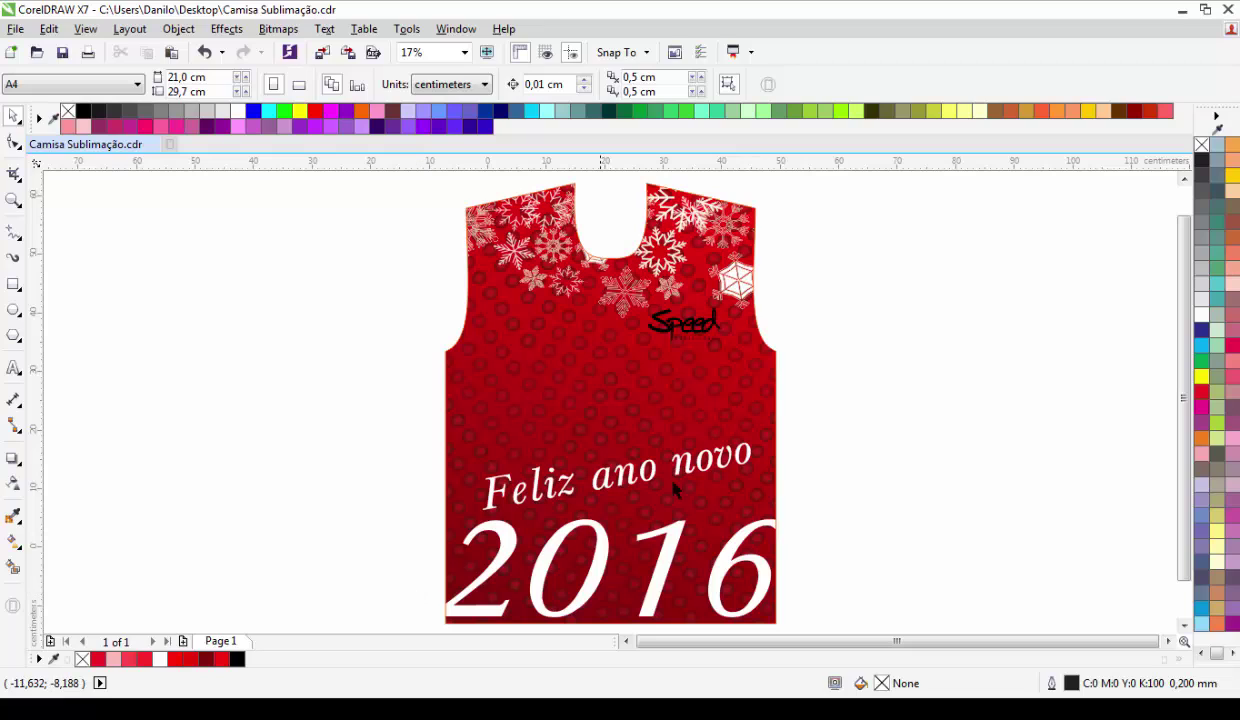
Step: Import MODELAGEM CAMISAS NORMAIS.cdr from the desktop into the drawing and move its size patterns above the shirt artwork
left_click(727, 397)
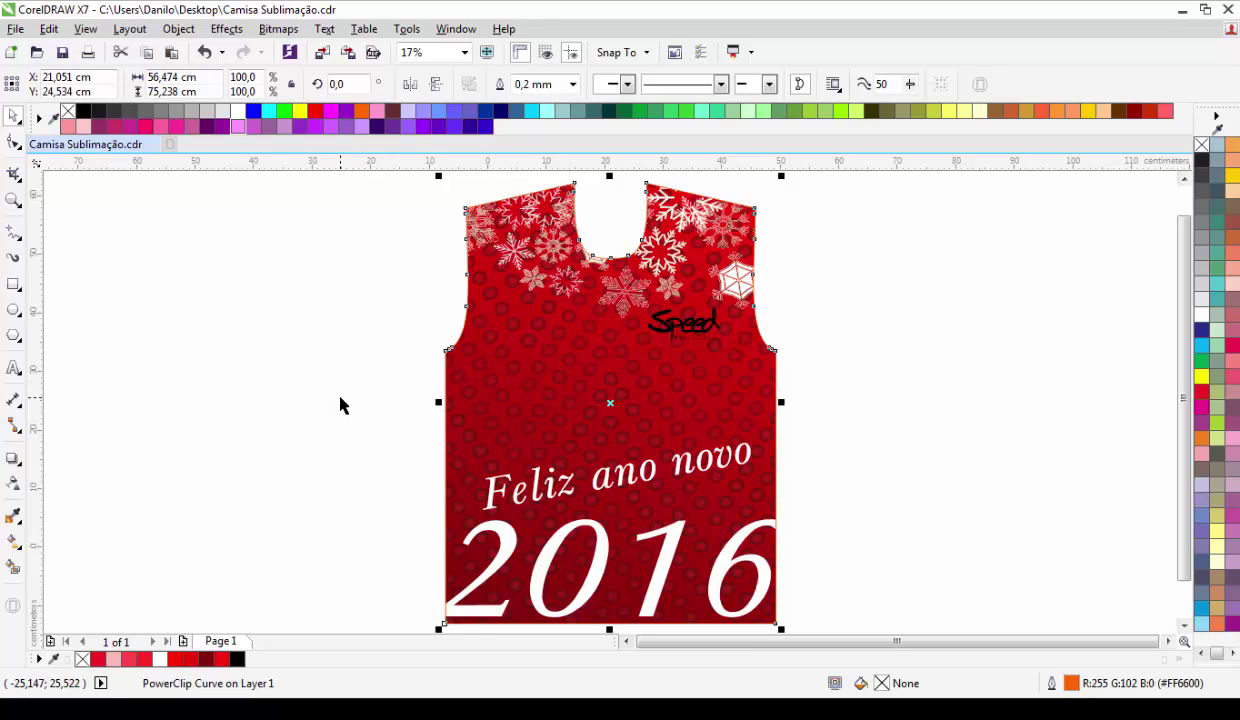
left_click(1182, 10)
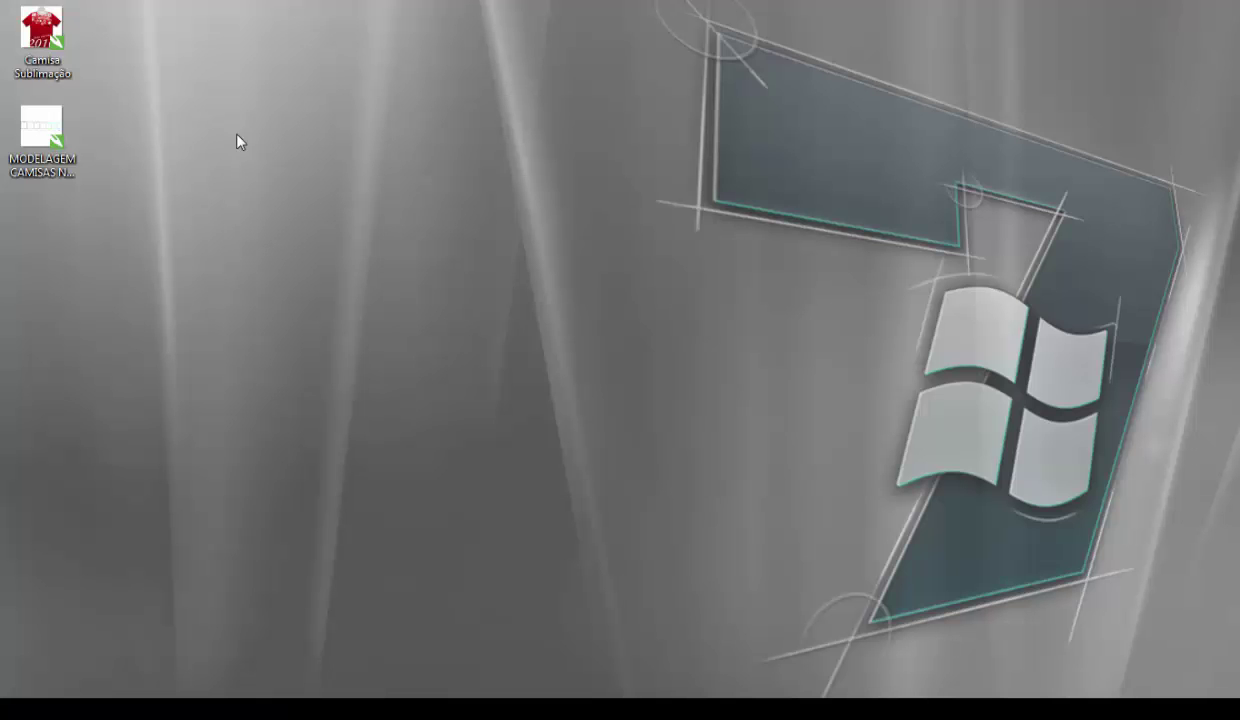
left_click_drag(30, 122, 248, 375)
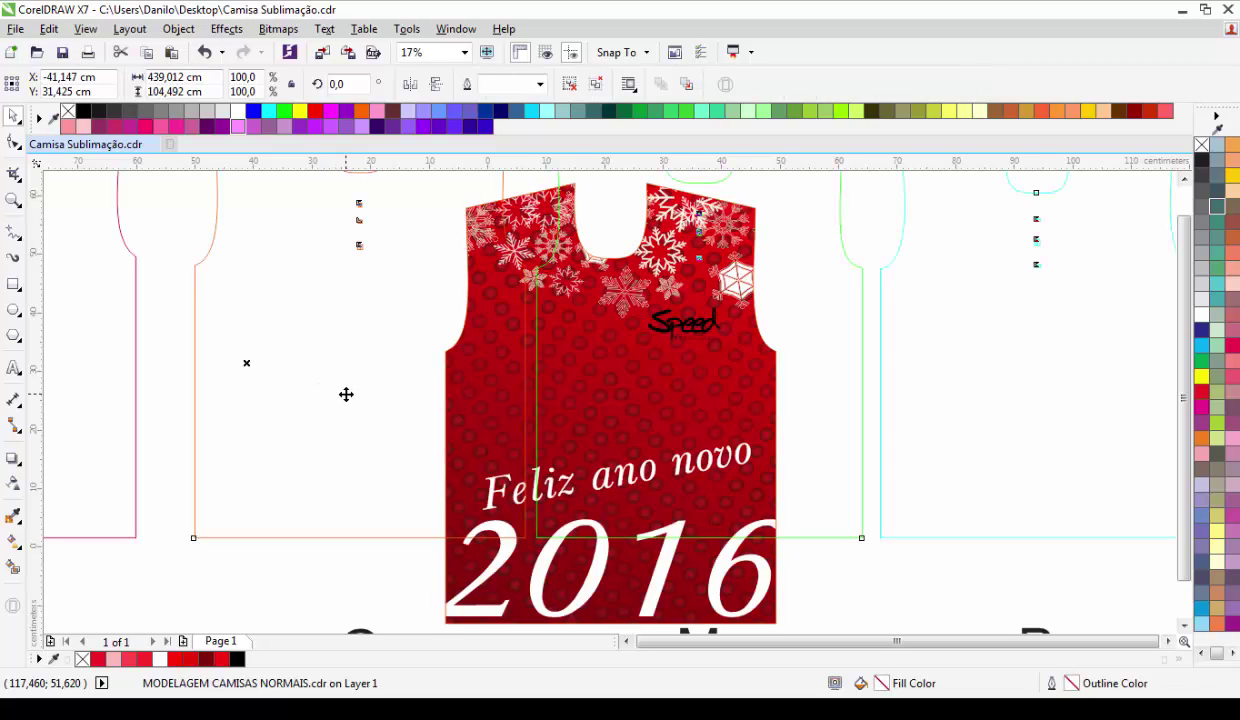
scroll(364, 390, "down", 3)
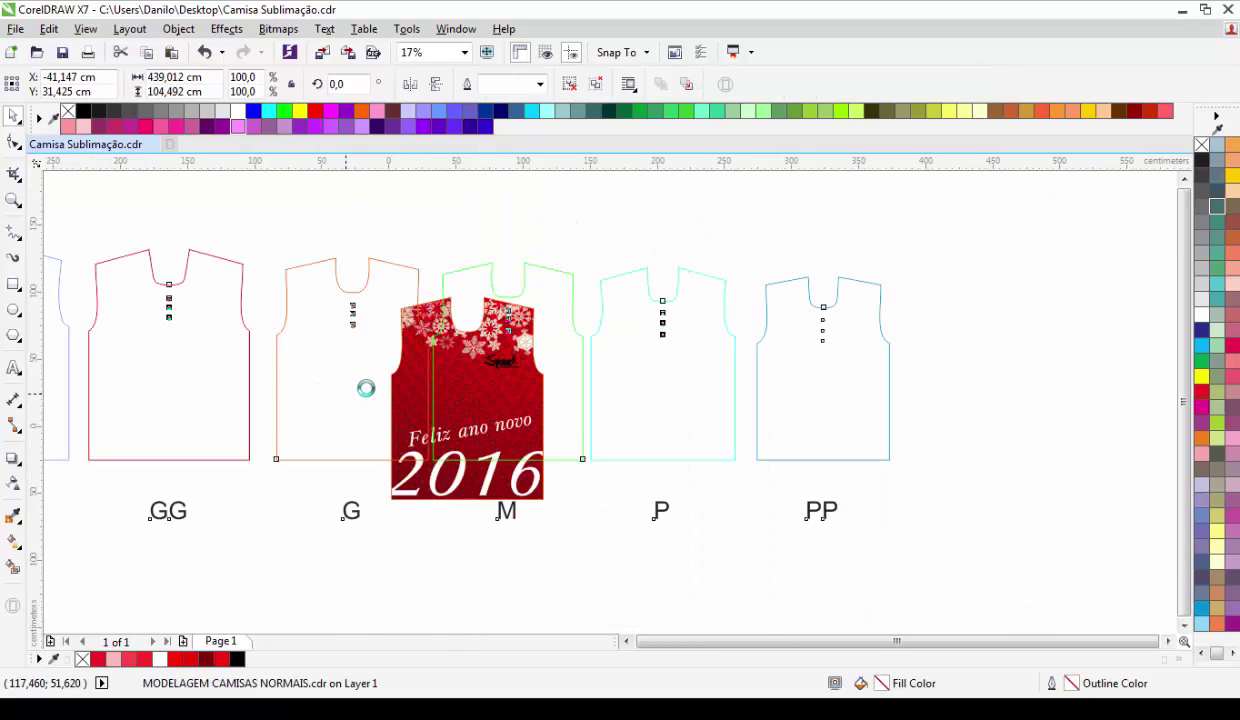
scroll(366, 388, "down", 2)
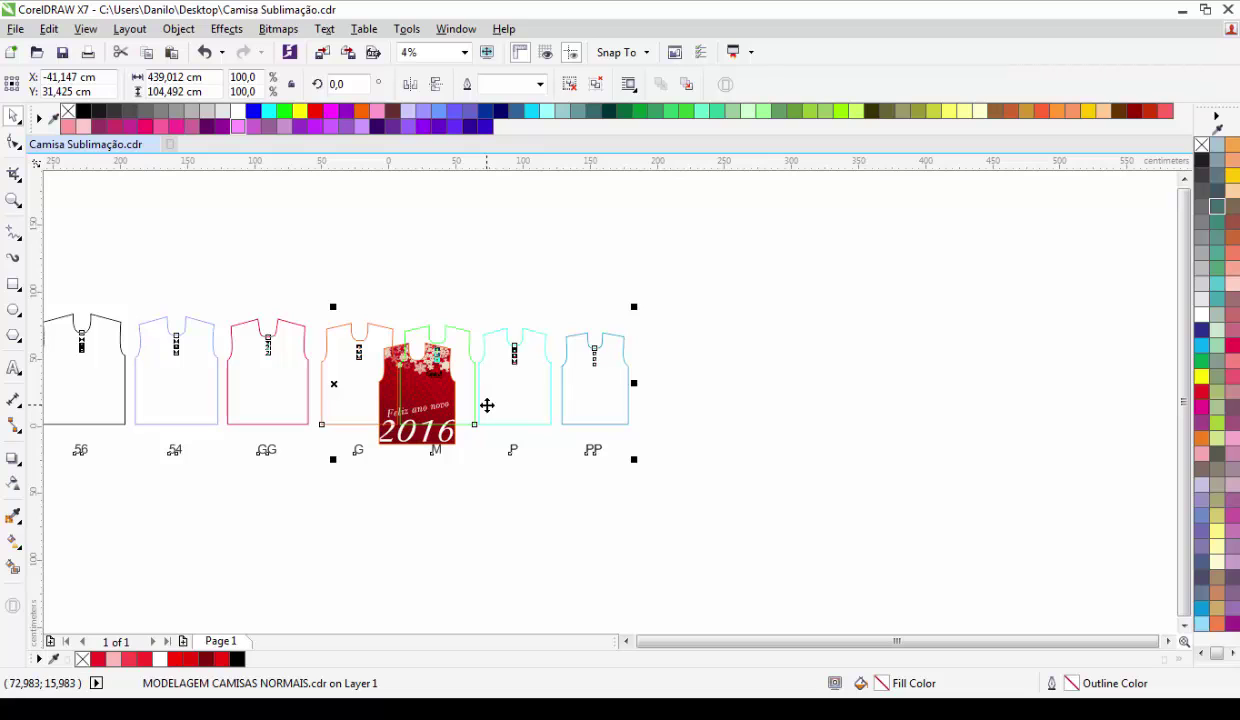
left_click_drag(487, 405, 552, 248)
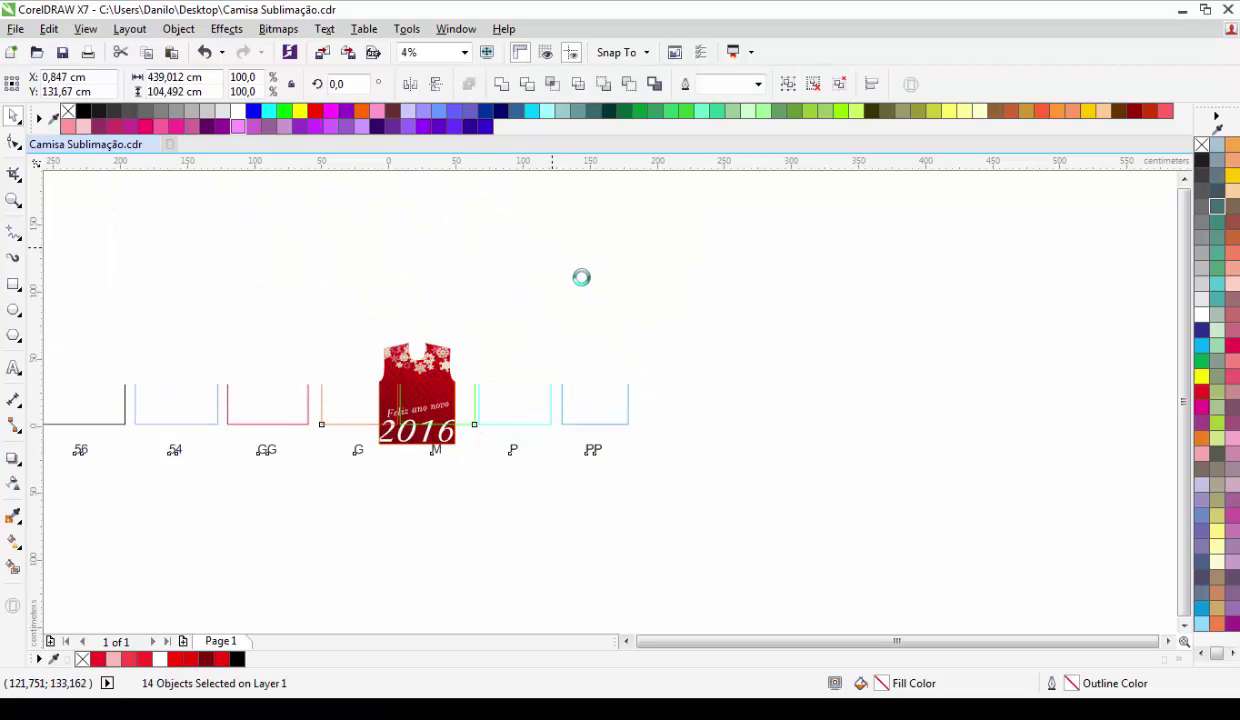
left_click(462, 346)
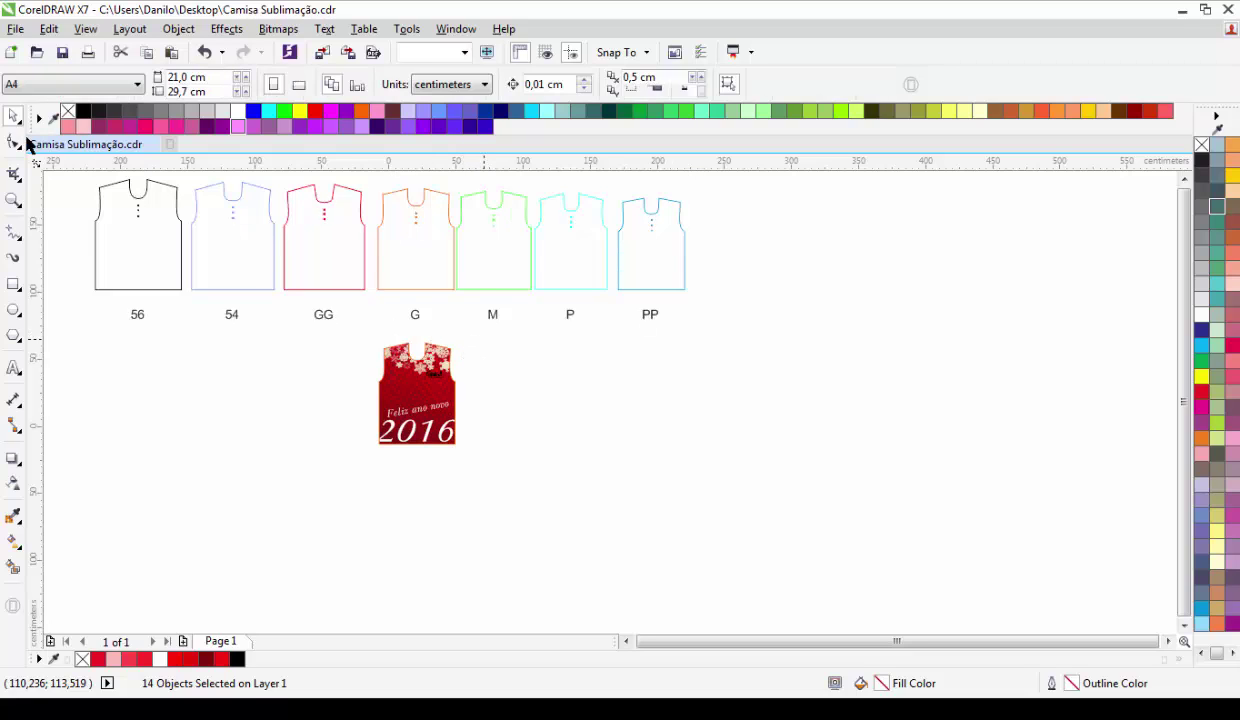
Step: Delete the 56, 54, GG, G, P and PP patterns with their labels, plus the M label, keeping only the M pattern
scroll(87, 182, "up", 1)
scroll(85, 182, "up", 1)
left_click_drag(462, 396, 69, 213)
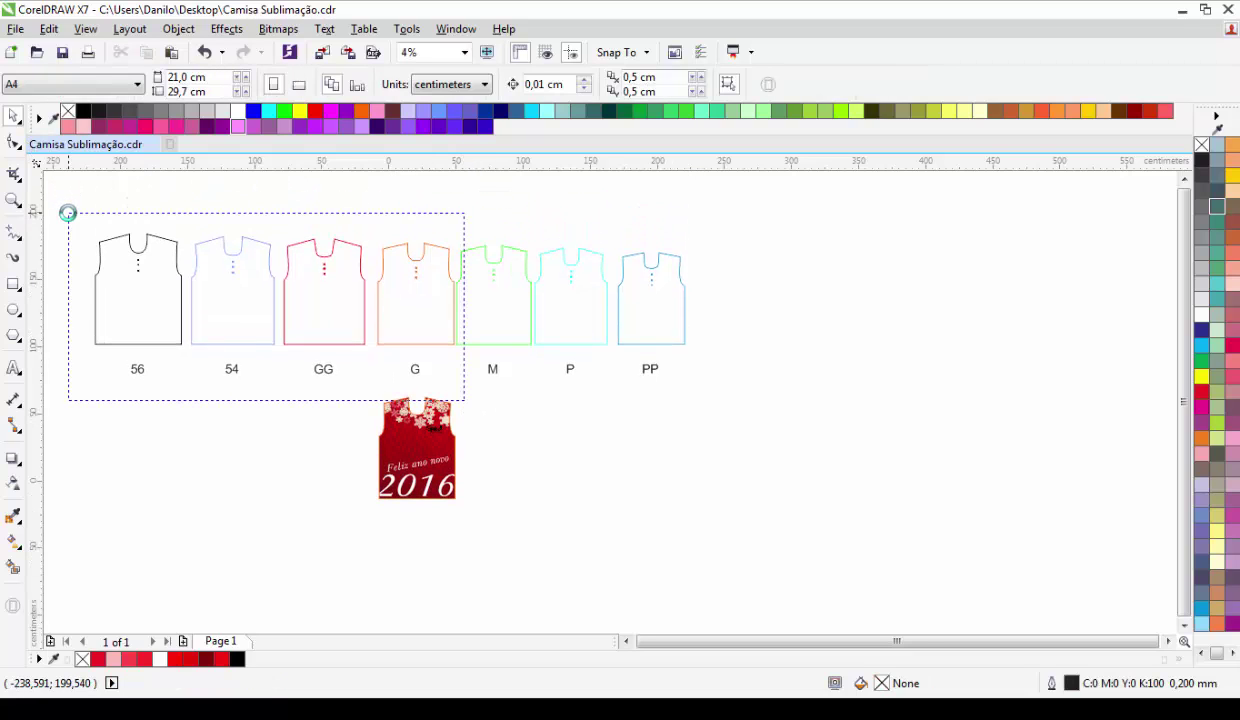
key("Delete")
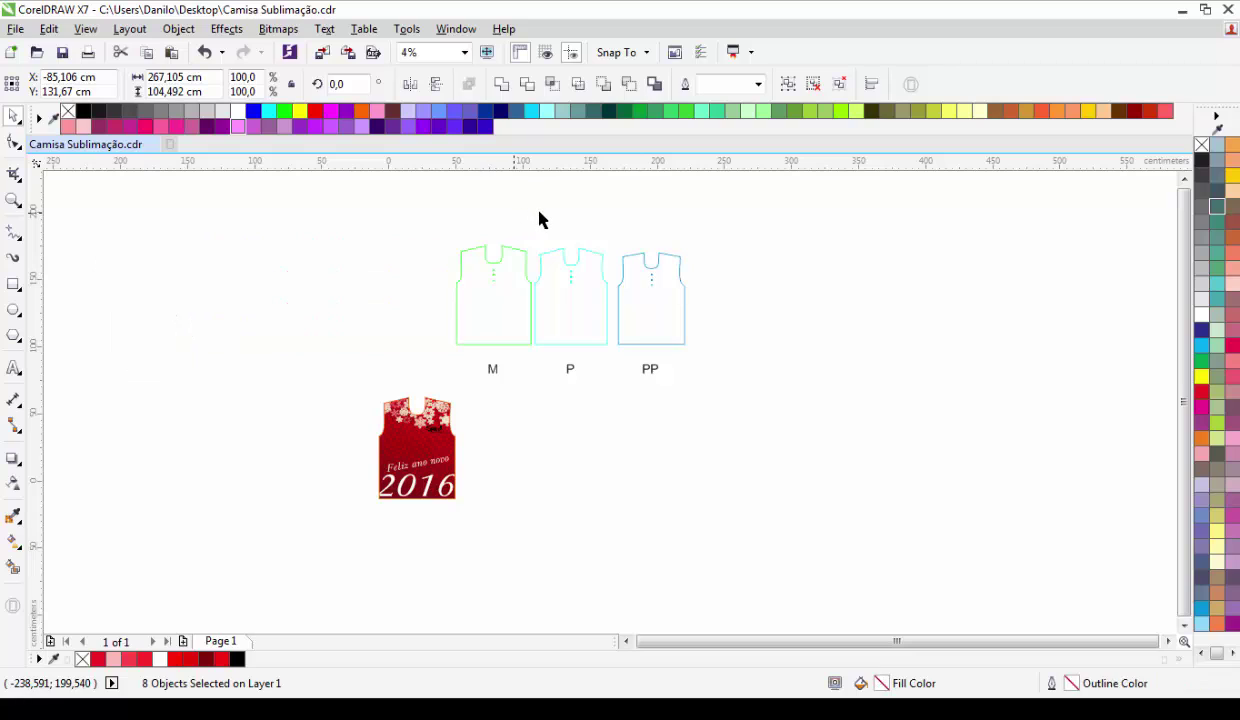
left_click_drag(520, 210, 731, 405)
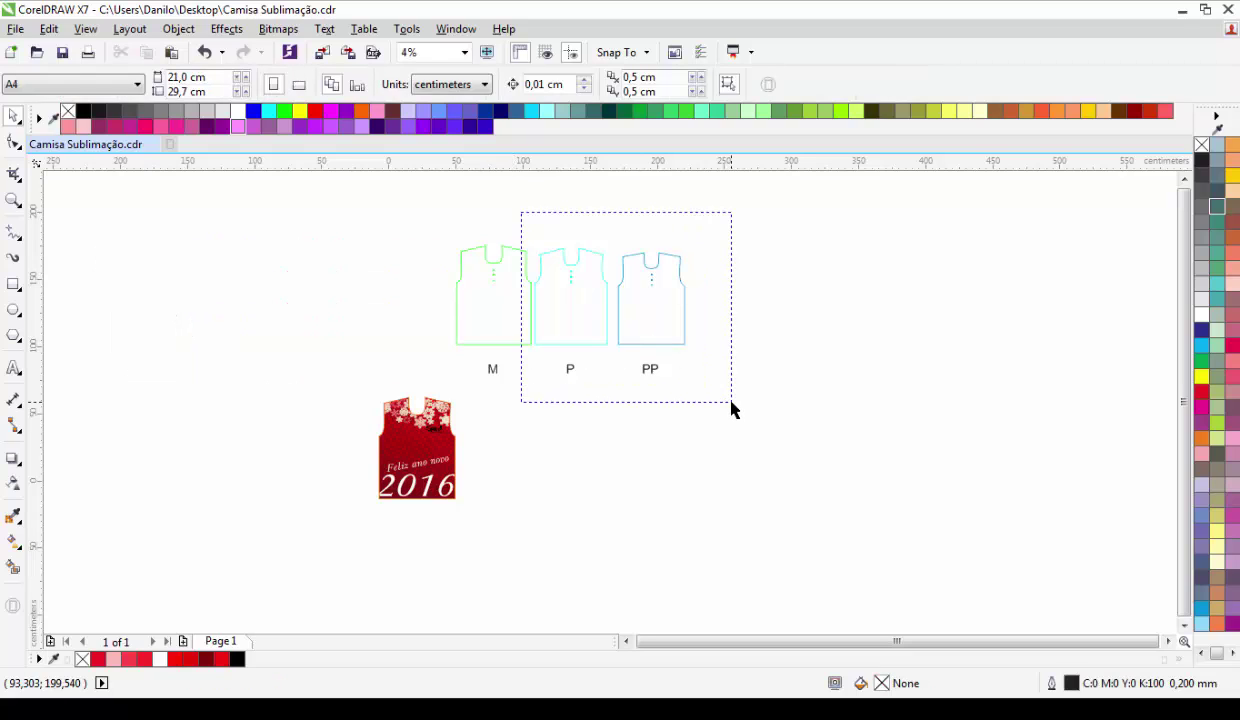
key("Delete")
left_click(491, 369)
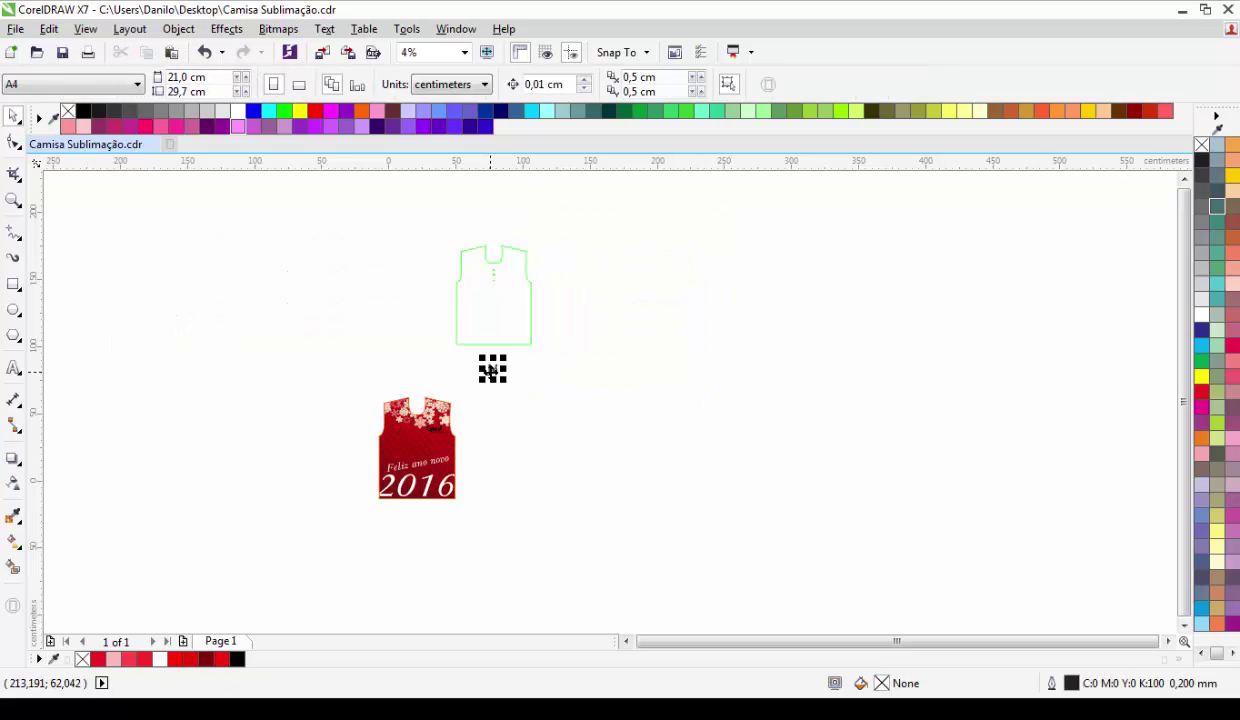
key("Delete")
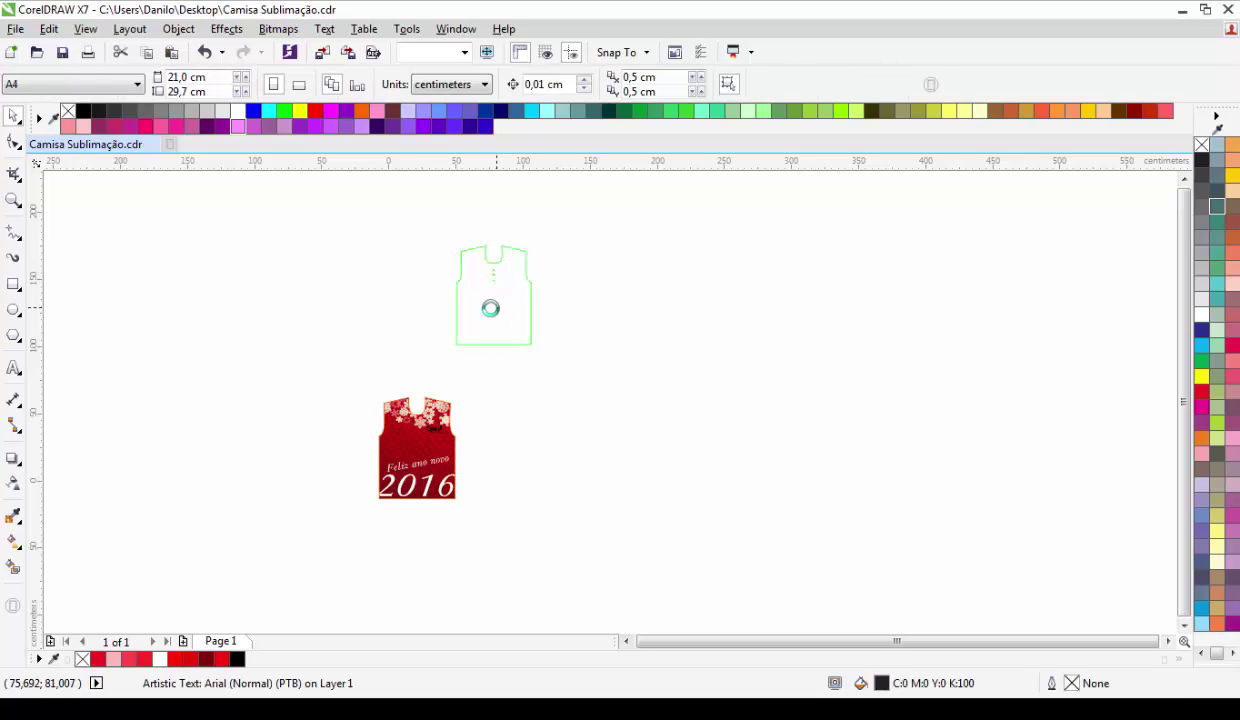
Step: Move the green M pattern down beside the shirt's right edge and compare the width and height of the two
left_click_drag(480, 317, 487, 463)
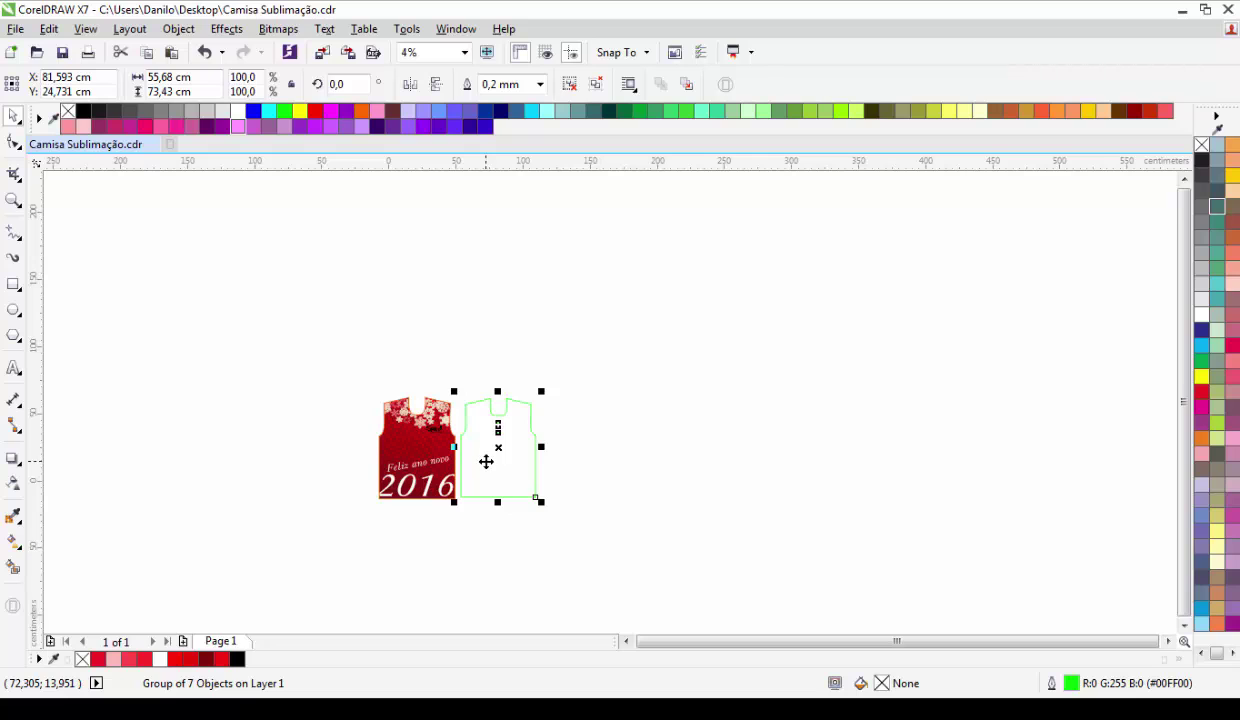
key("F4")
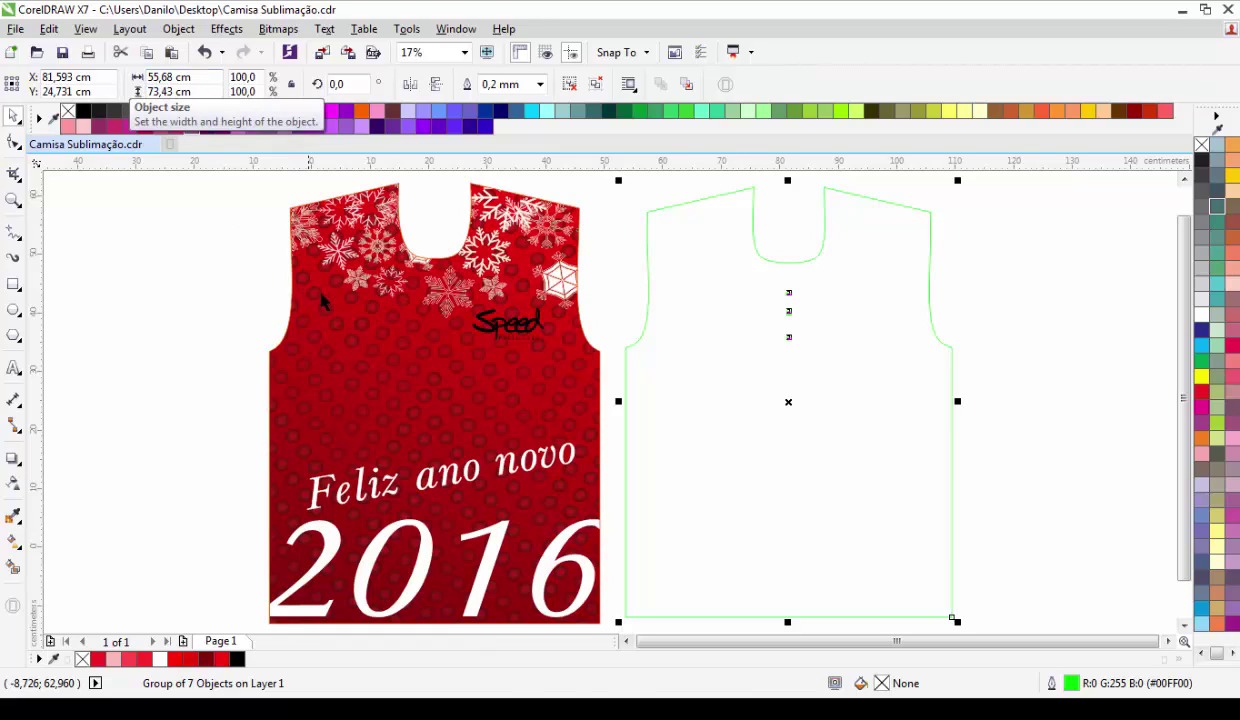
left_click(396, 382)
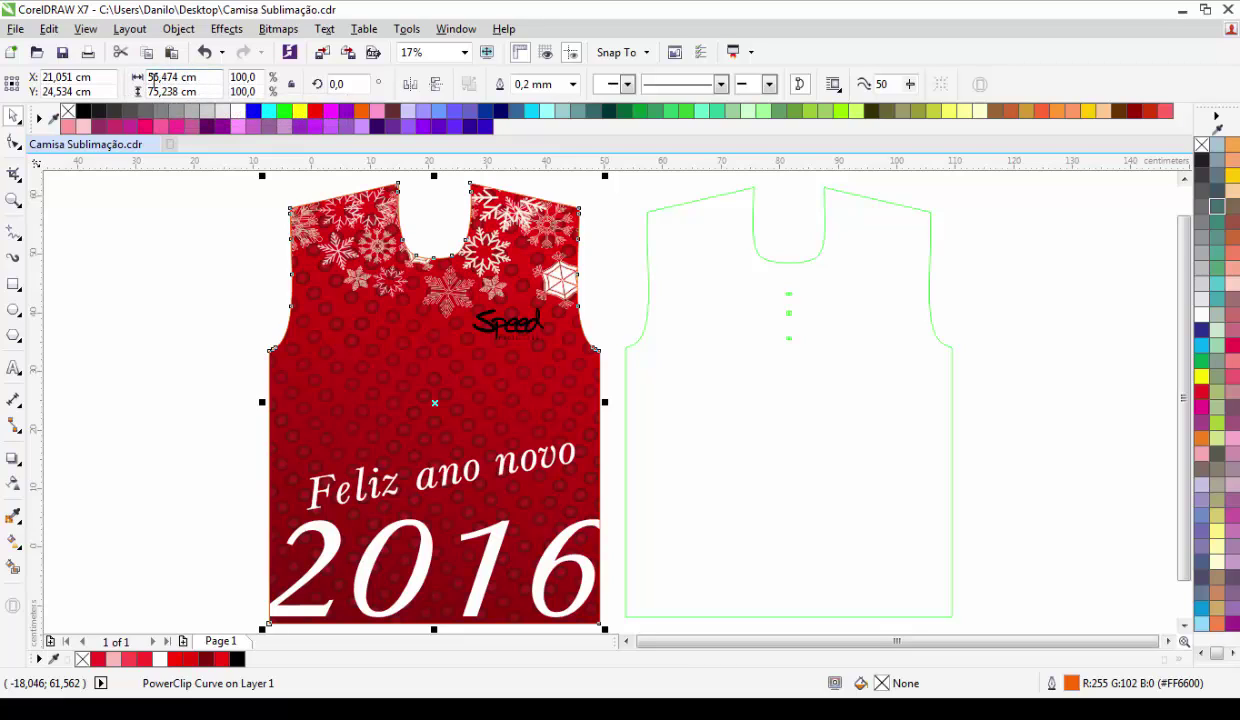
left_click(688, 290)
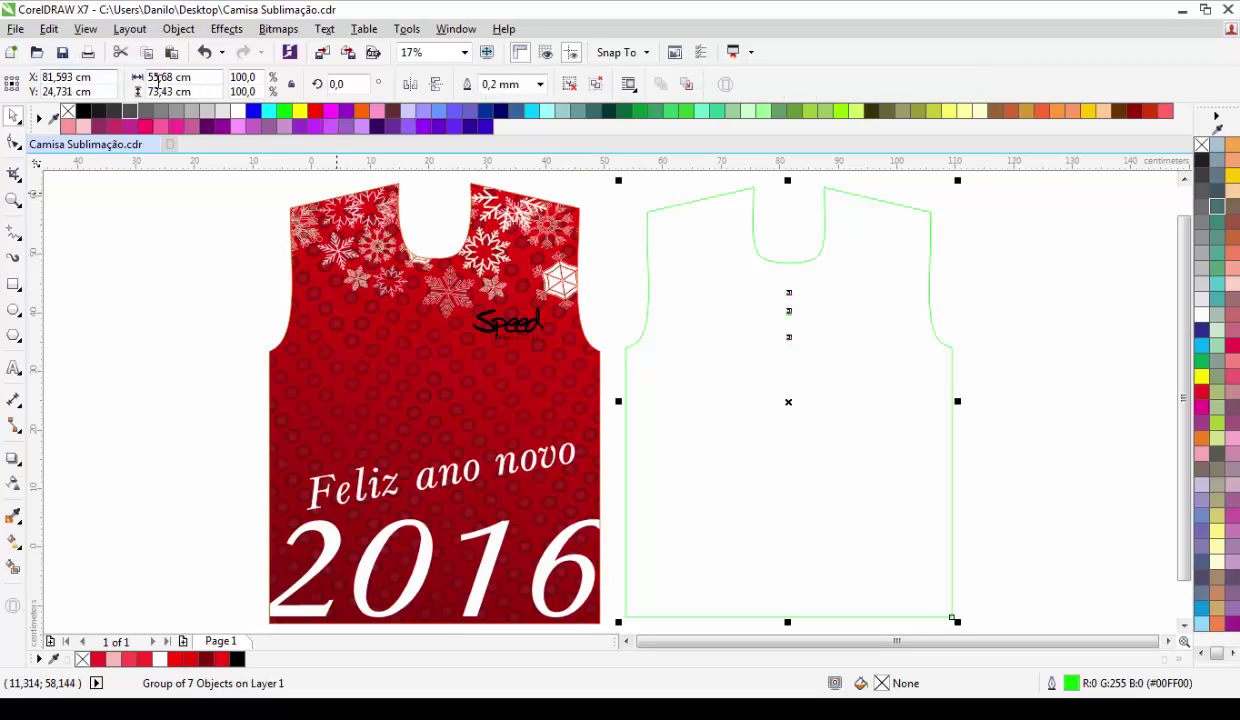
left_click(310, 290)
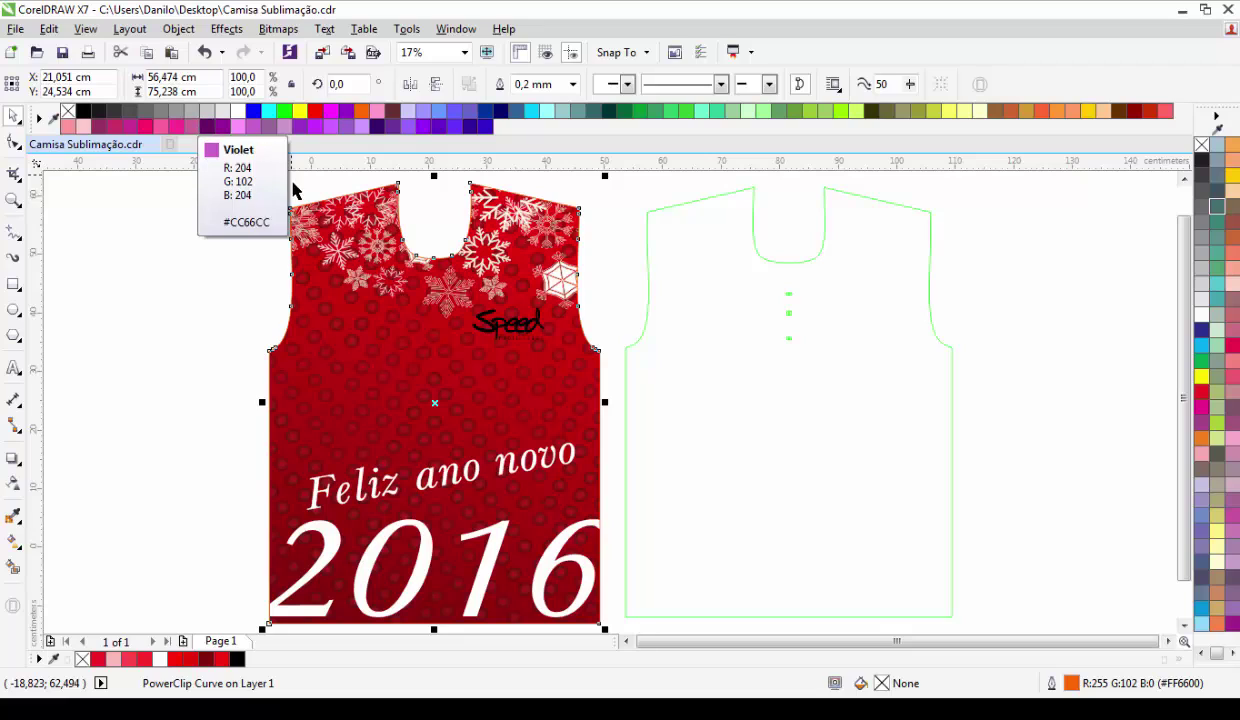
Step: Centre the shirt artwork horizontally on the green M pattern and inspect how the edges of the two overlap
left_click(704, 383)
left_click(515, 399)
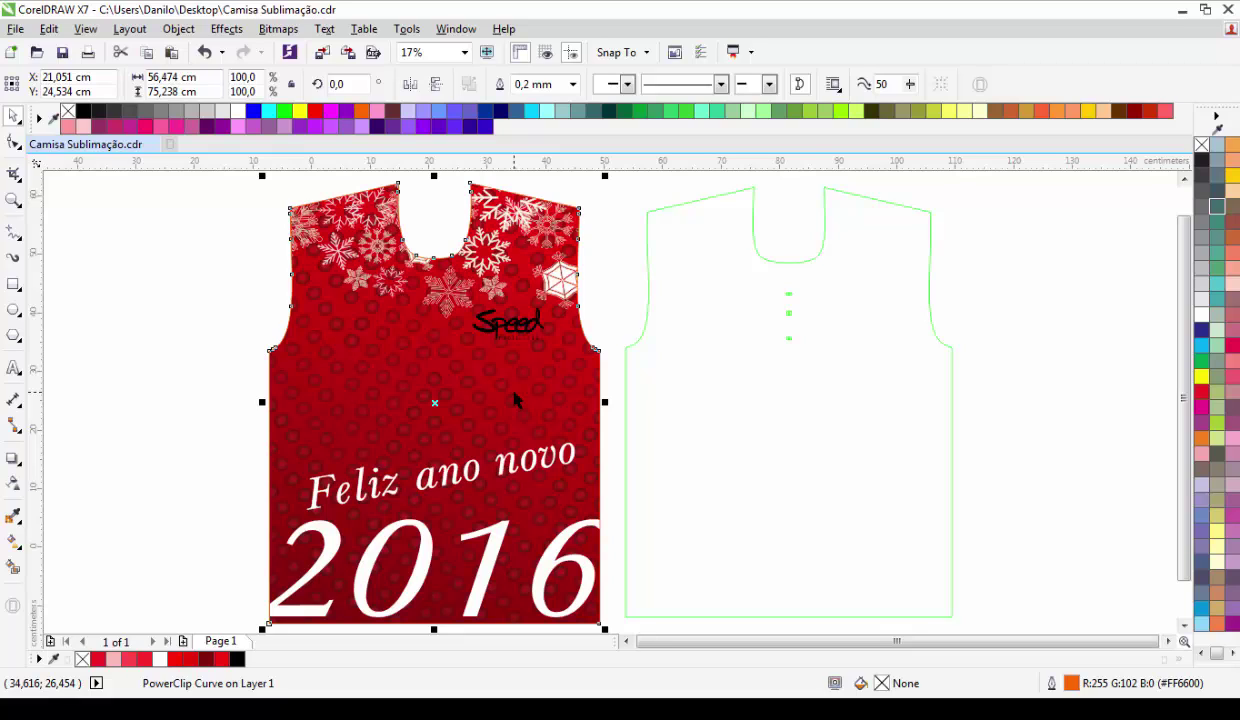
left_click(165, 340)
left_click(722, 370)
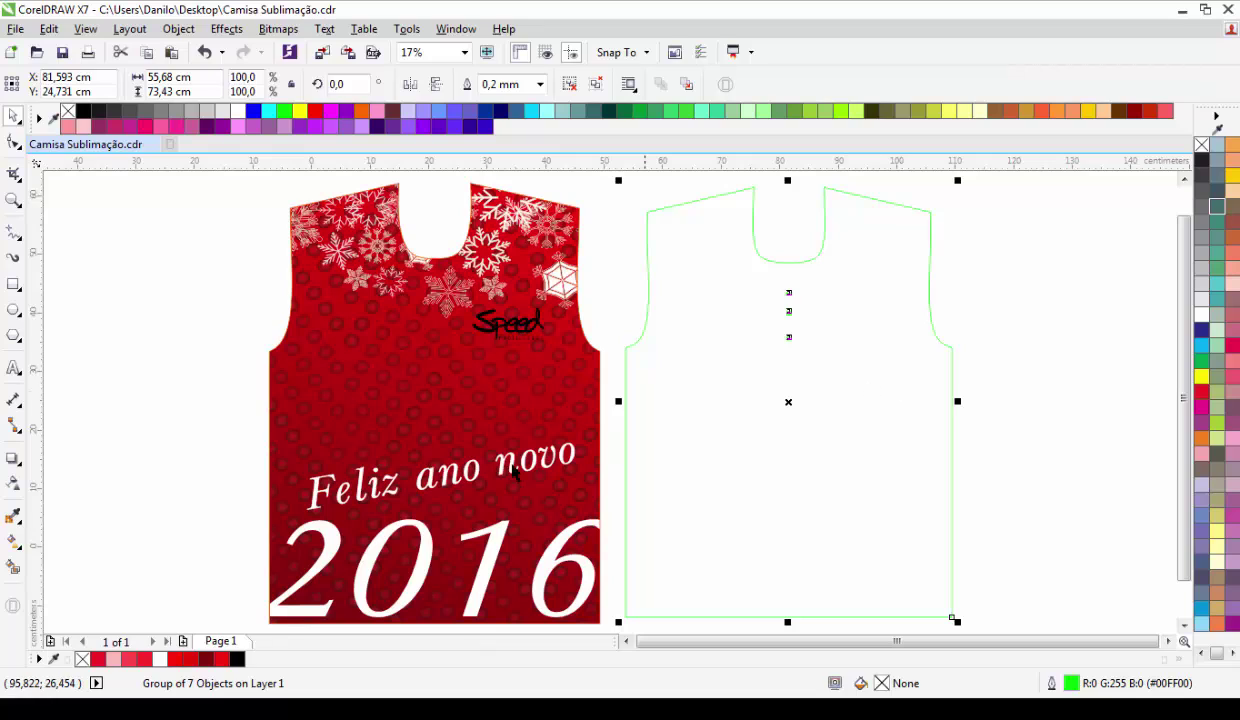
left_click(432, 410)
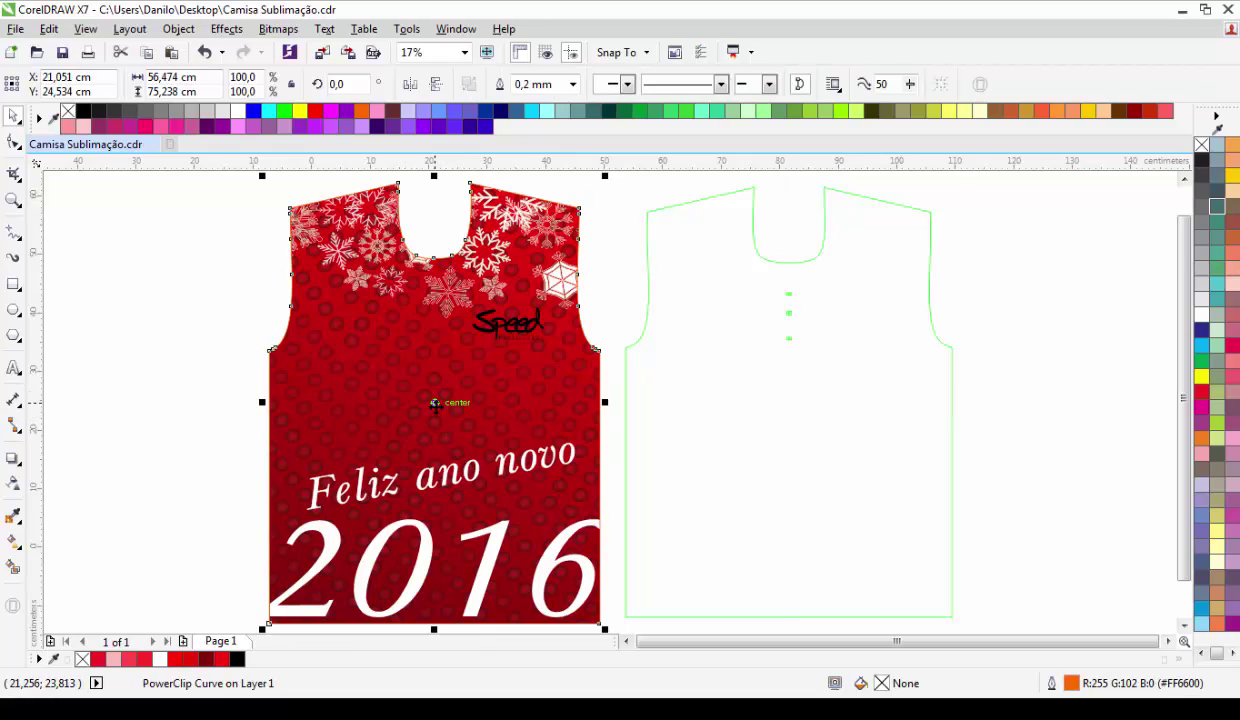
left_click(725, 467, "shift")
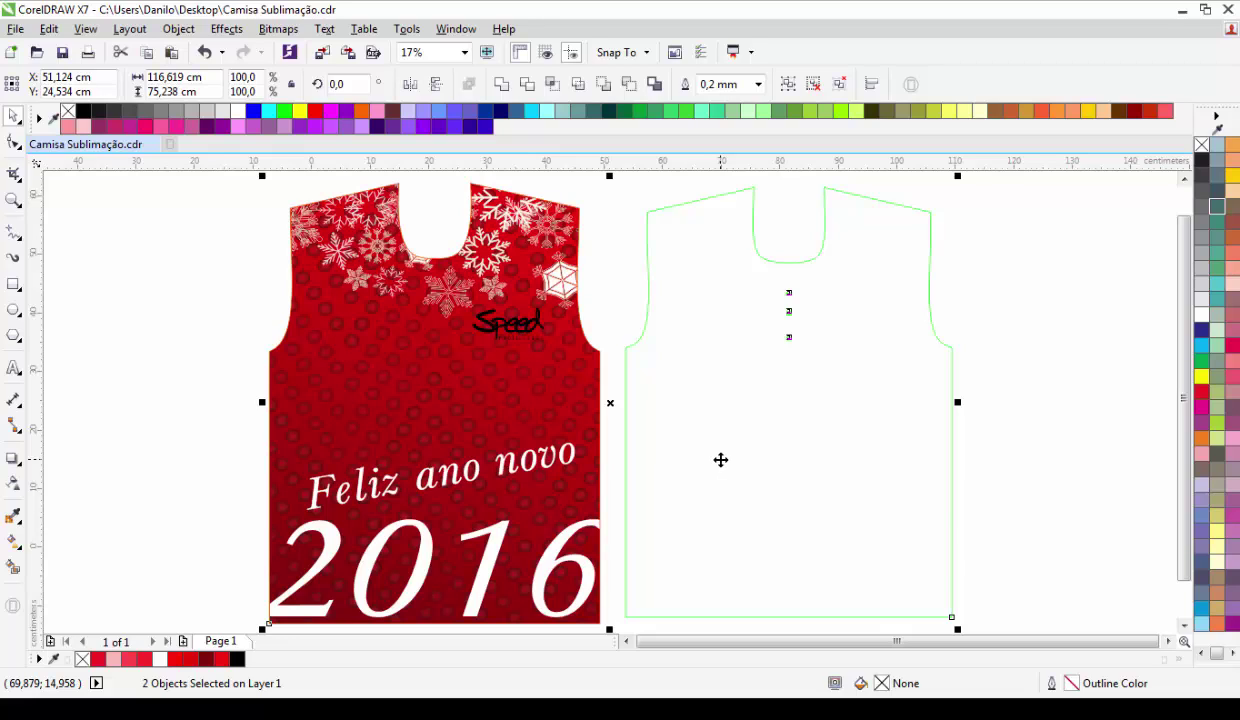
key("c")
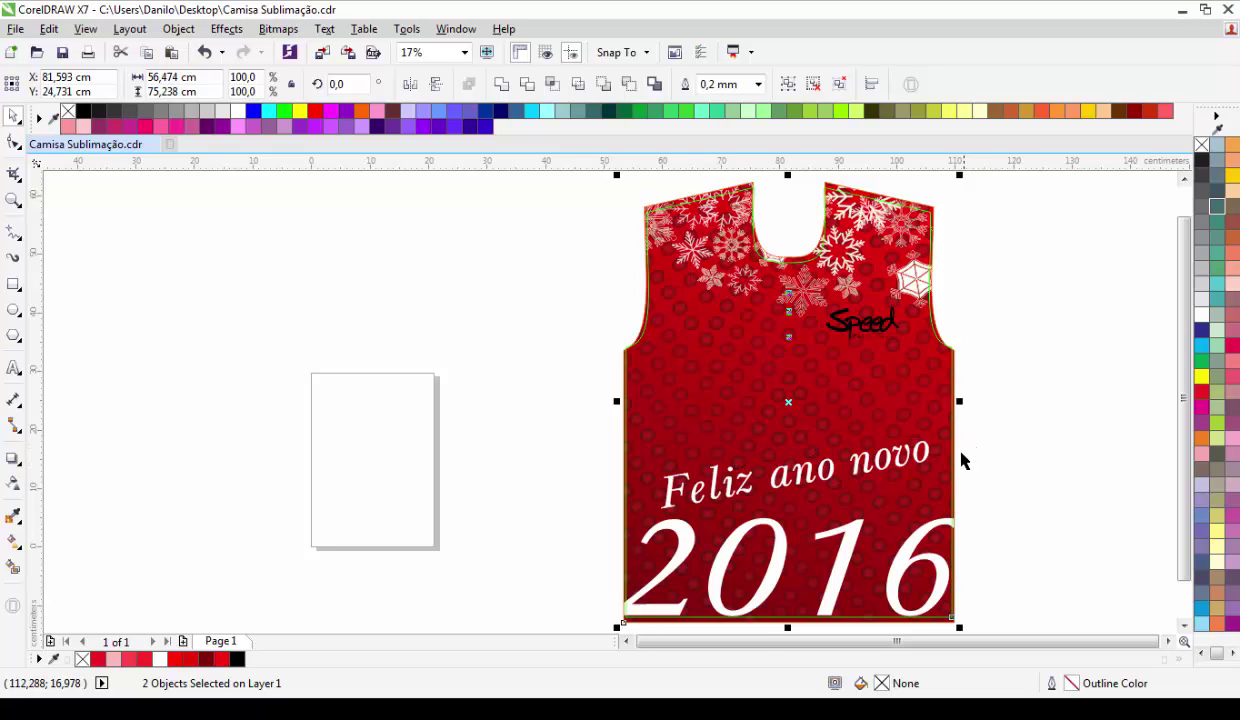
scroll(955, 452, "up", 4)
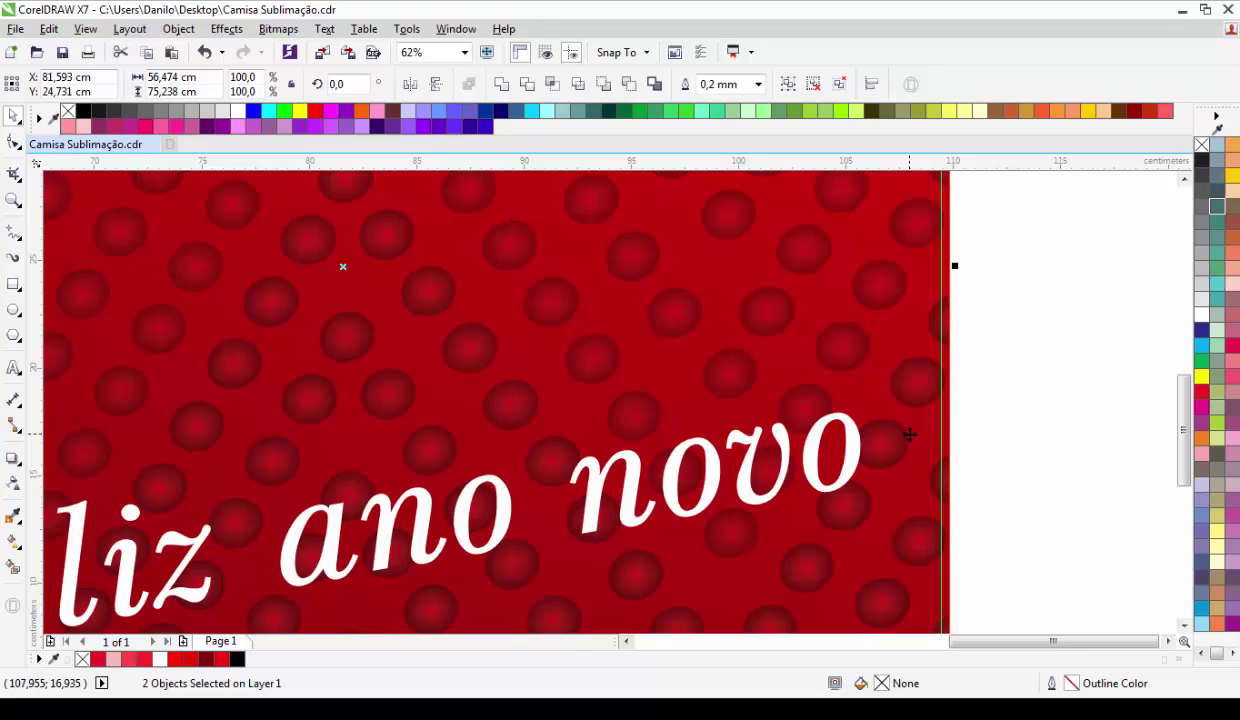
key("shift+F2")
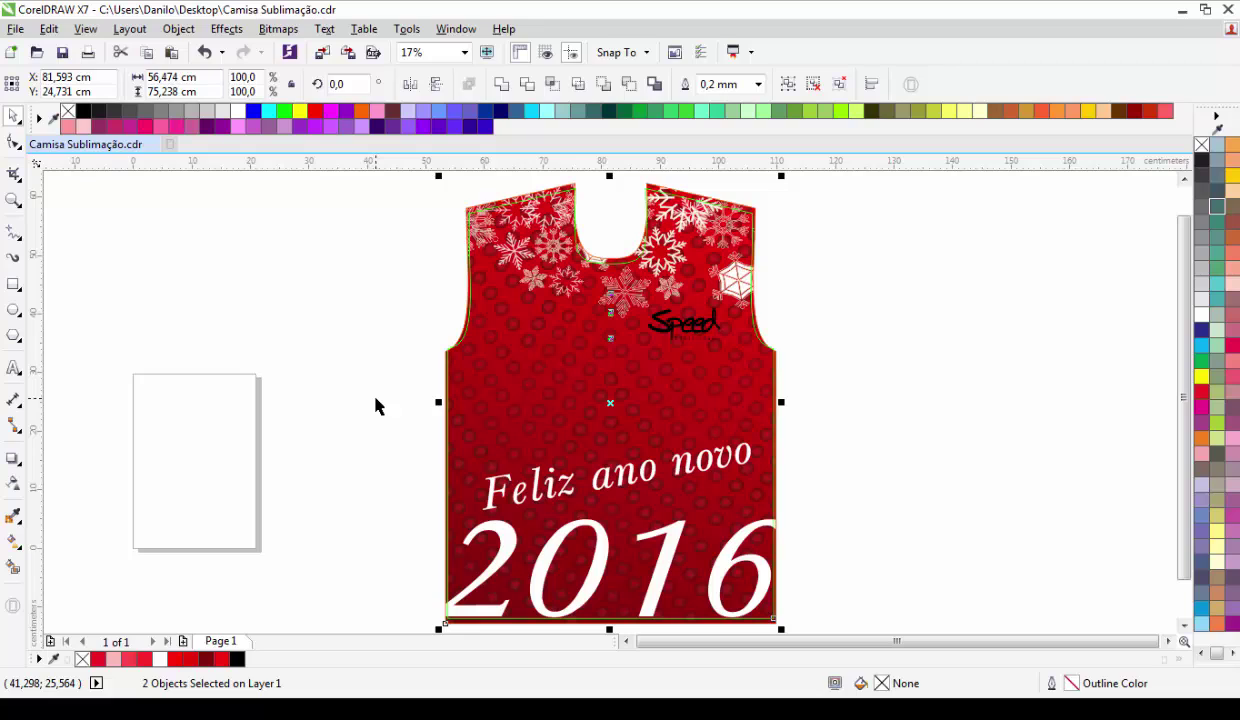
left_click(517, 438)
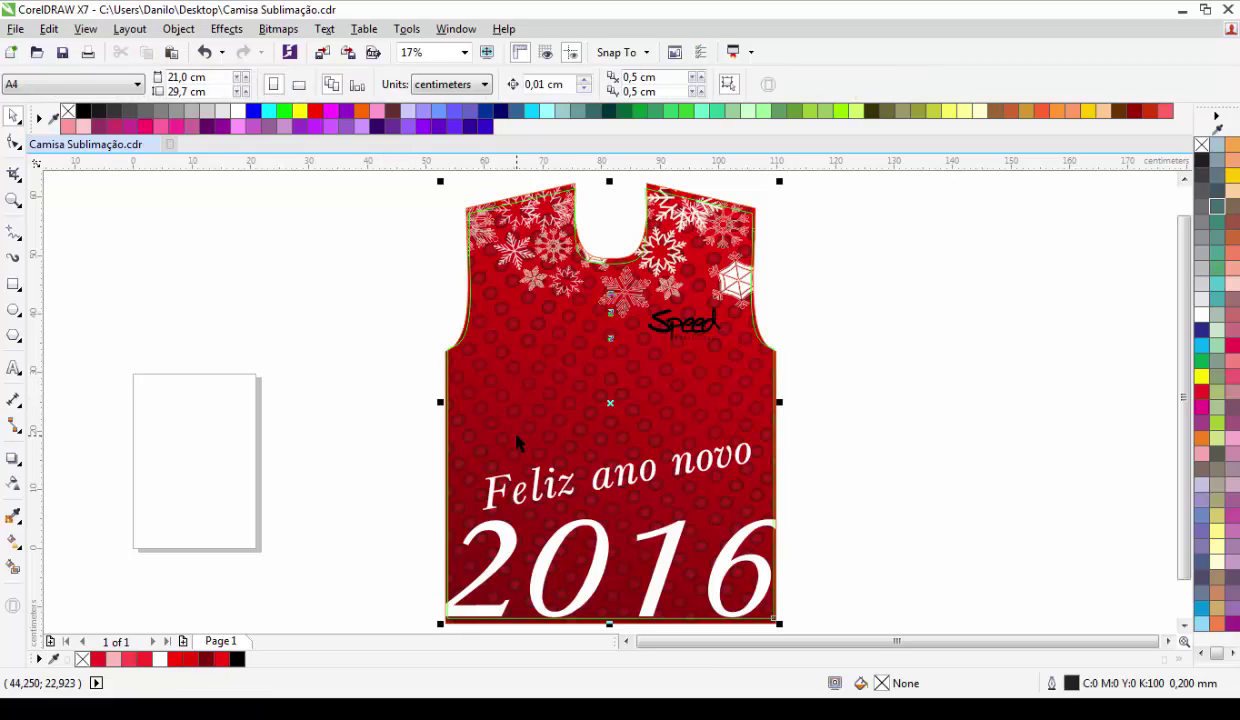
left_click(517, 440)
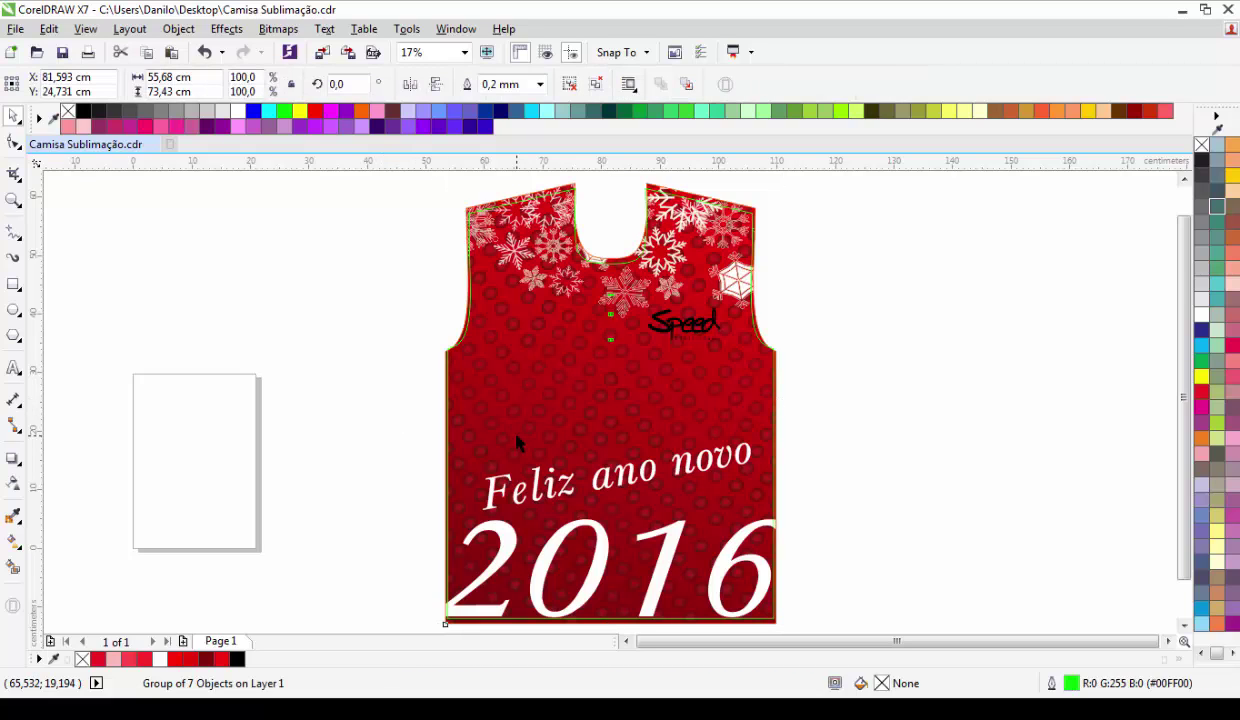
Step: Undo the alignment so the shirt artwork and the green M pattern stand side by side again
key("ctrl+z")
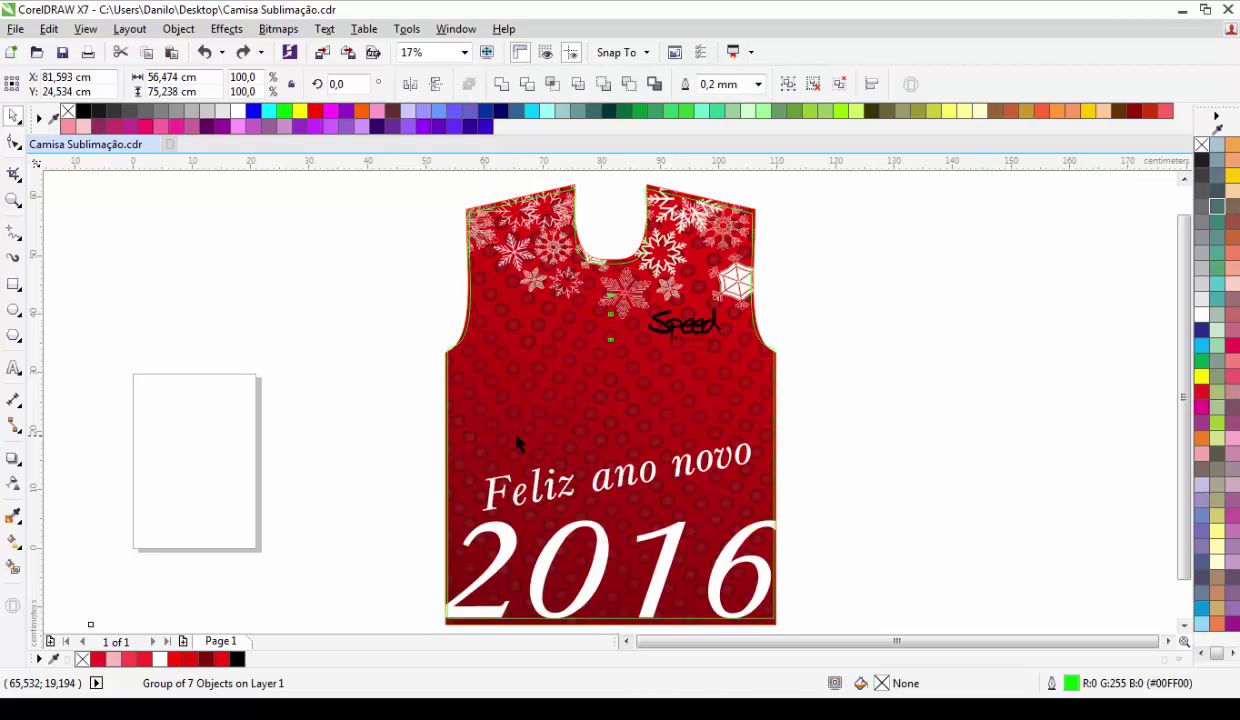
key("ctrl+z")
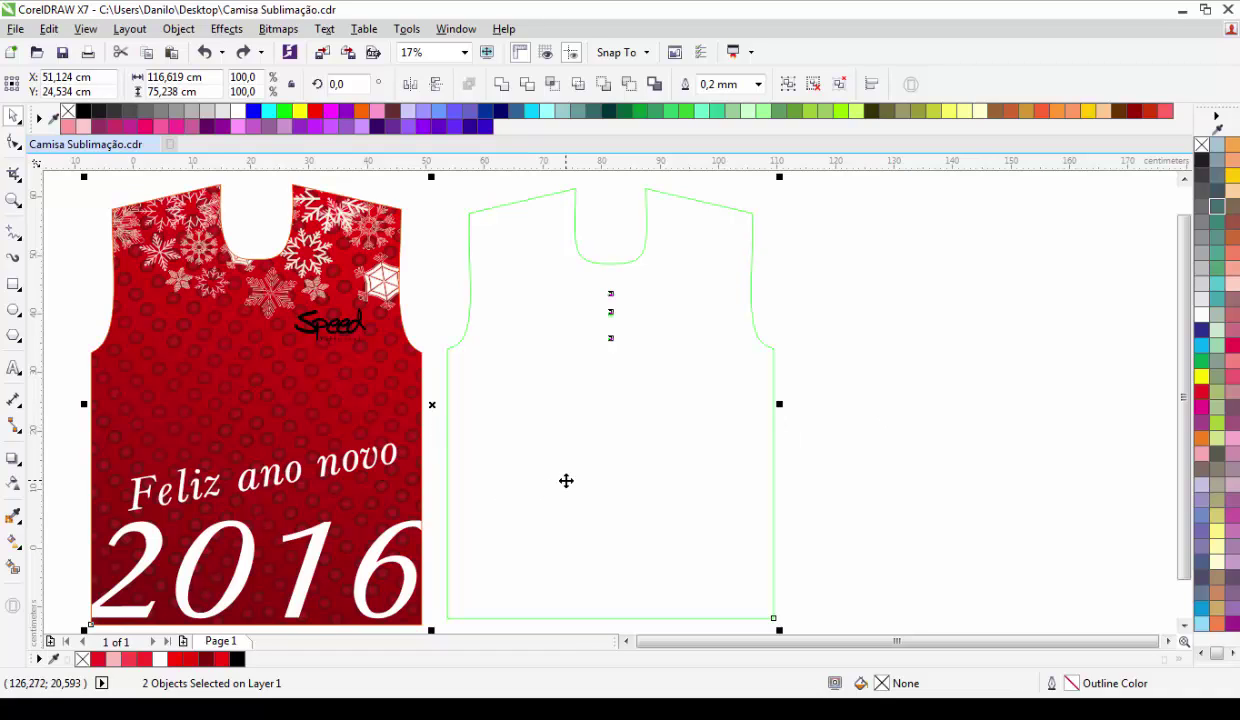
left_click(909, 459)
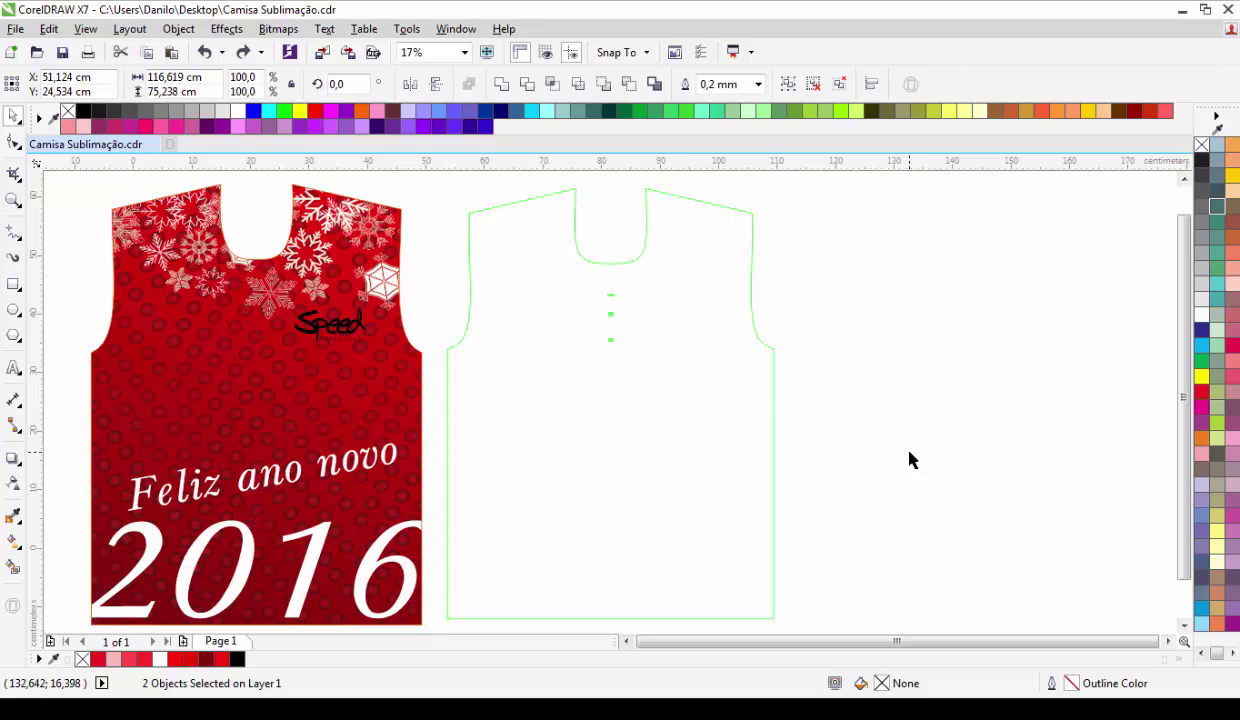
left_click(553, 432)
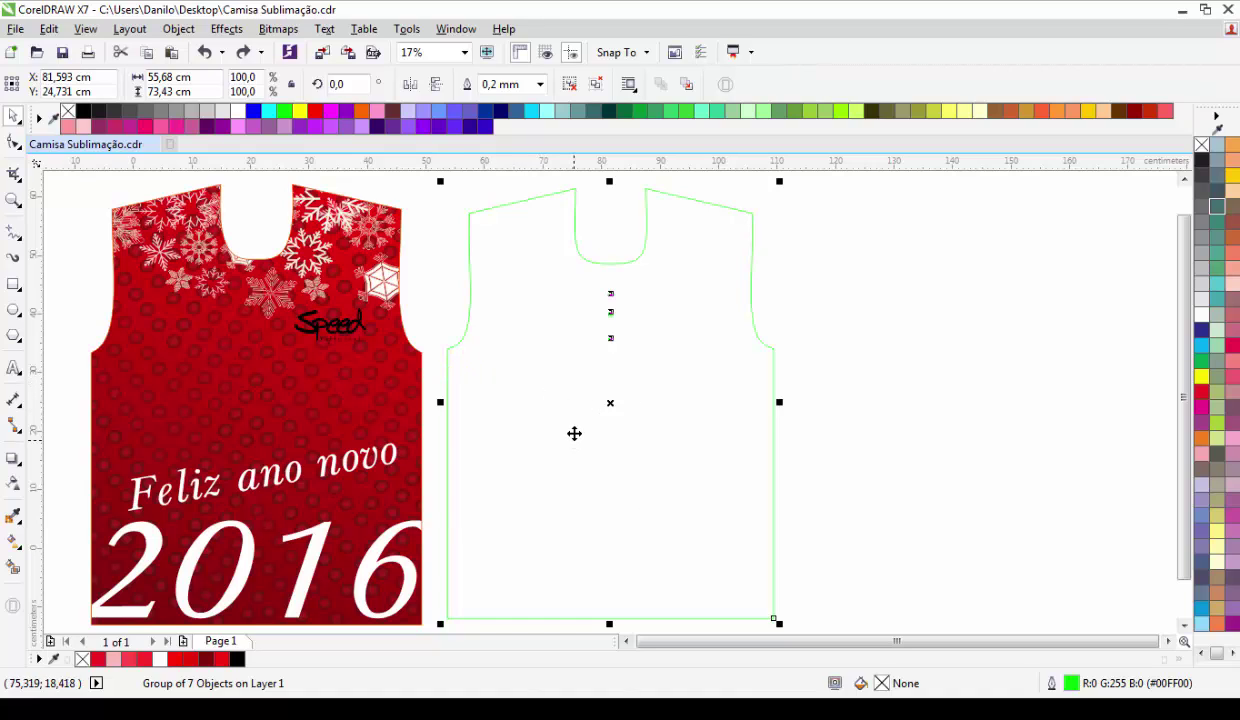
key("F4")
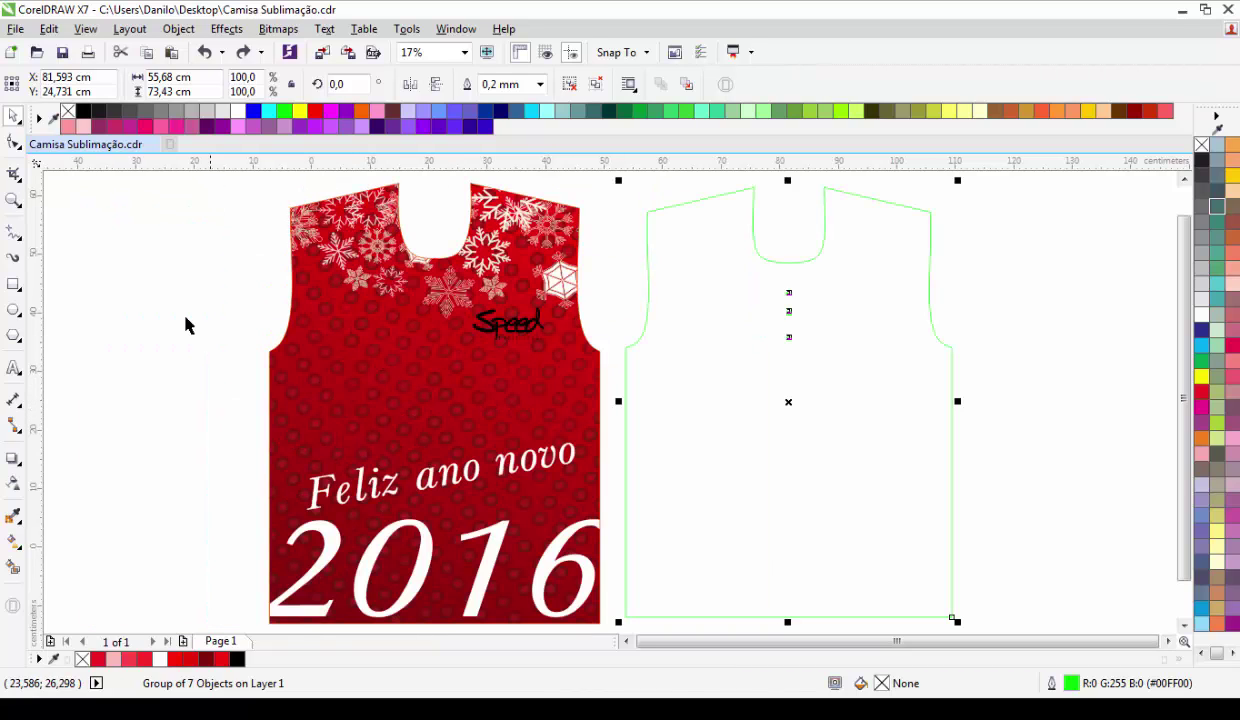
Step: Delete the curve nodes along the shirt's left armhole, including the extra armpit node, leaving a straight edge from shoulder to side seam
left_click(366, 326)
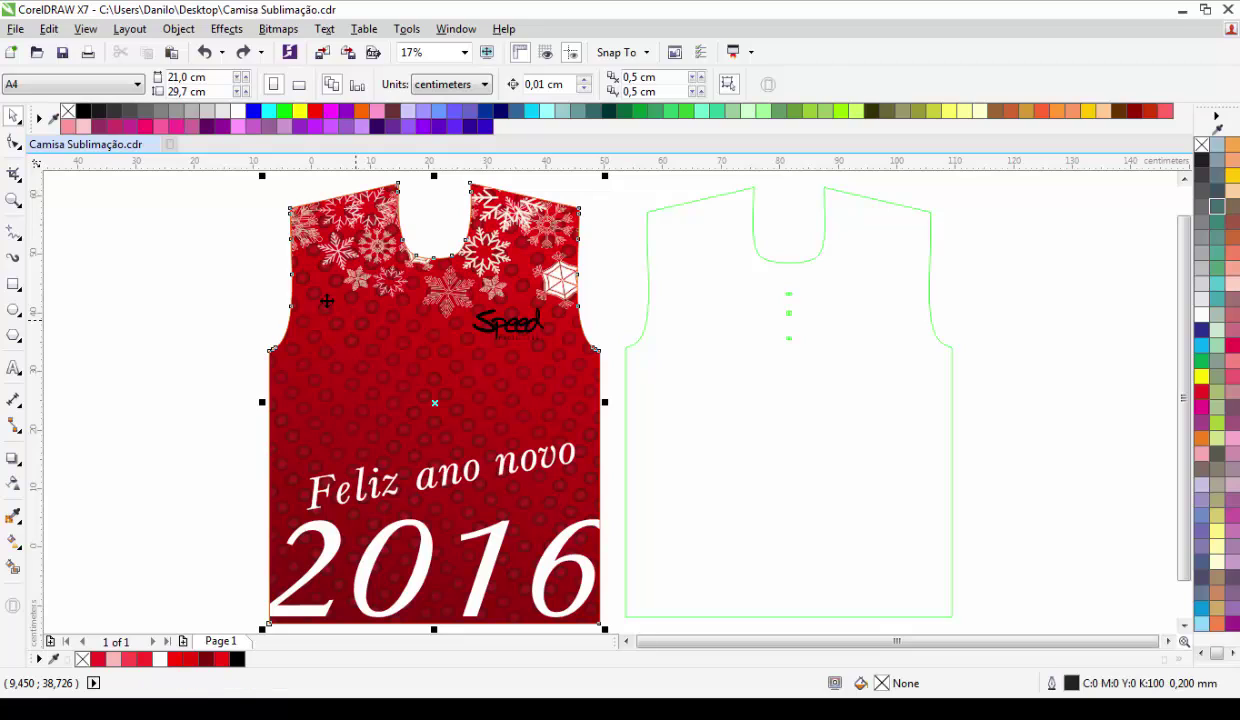
key("F10")
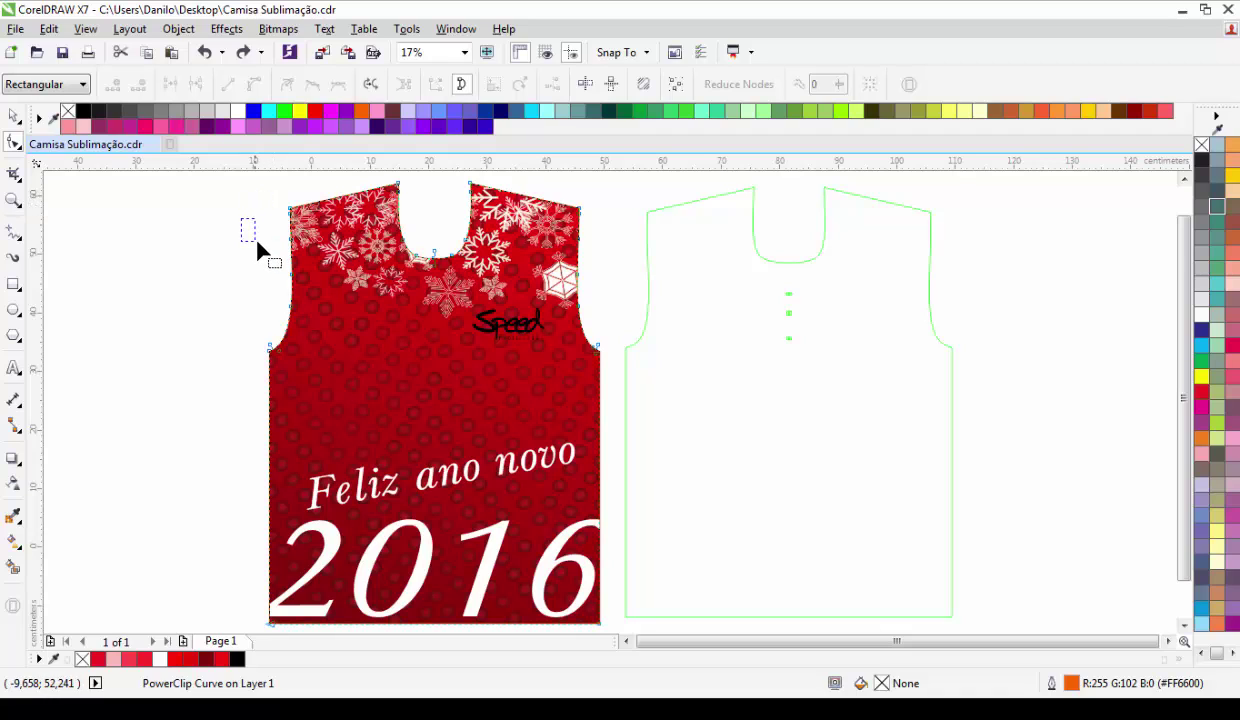
left_click_drag(263, 238, 336, 350)
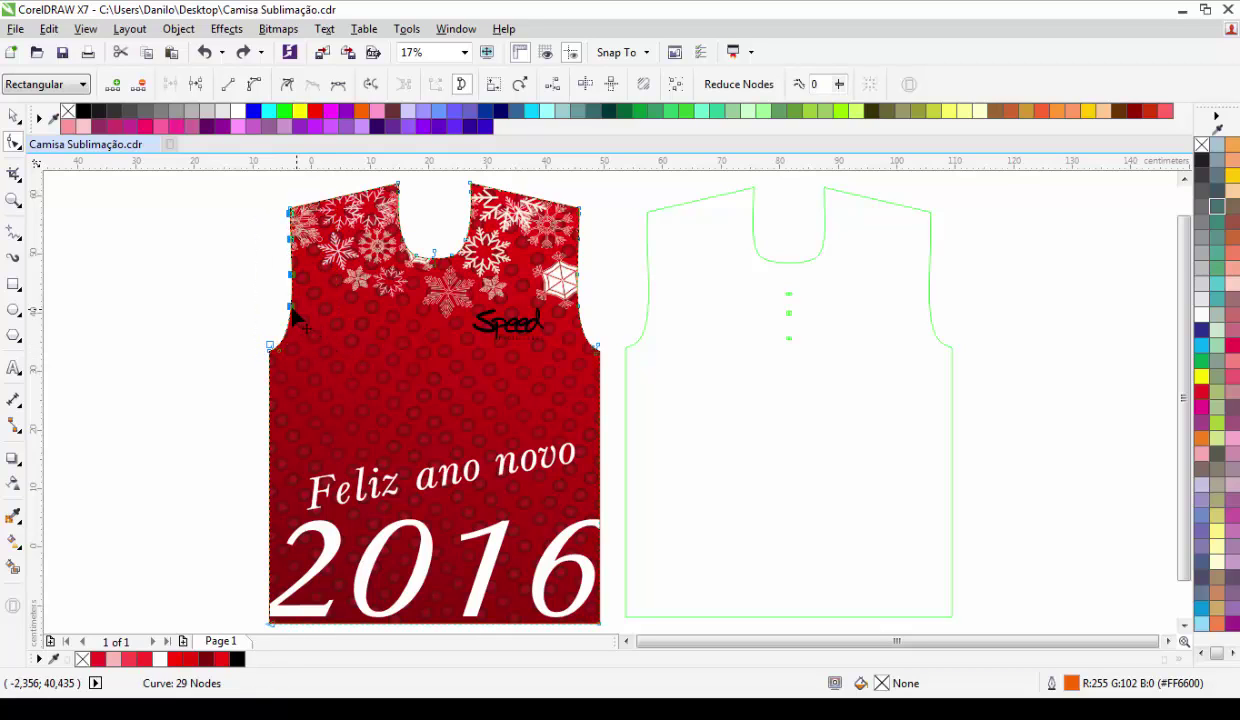
key("Delete")
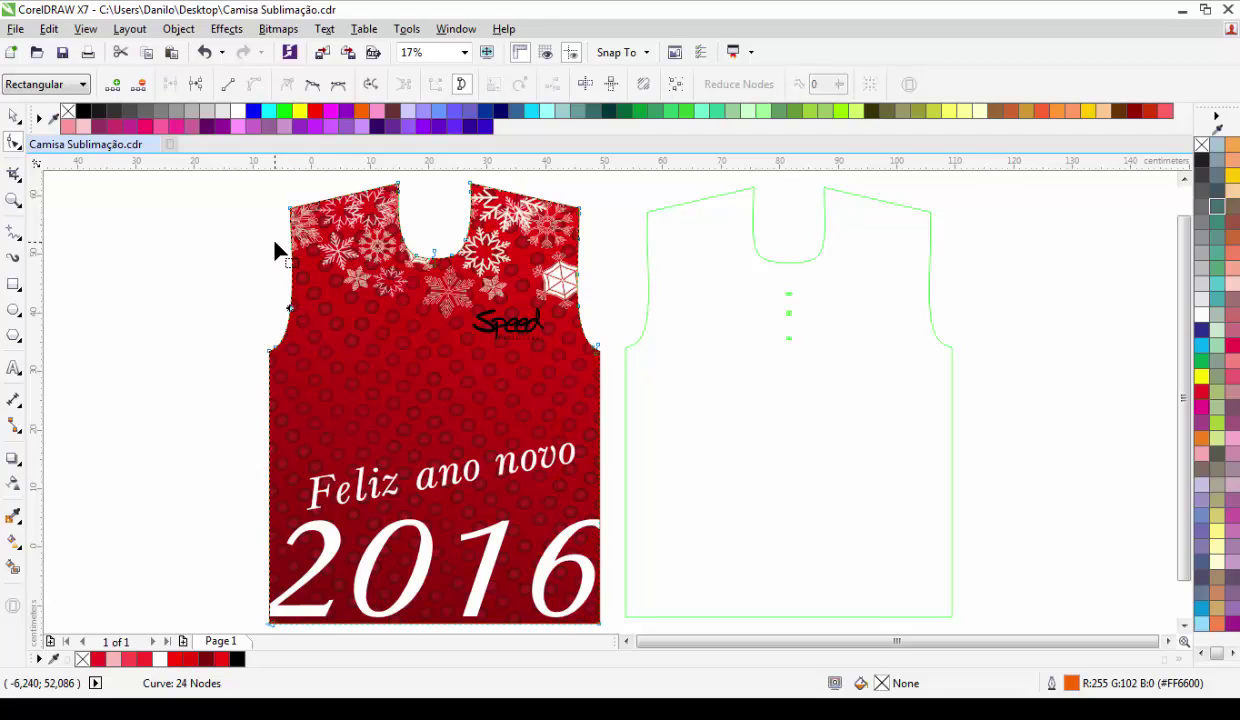
left_click(284, 284)
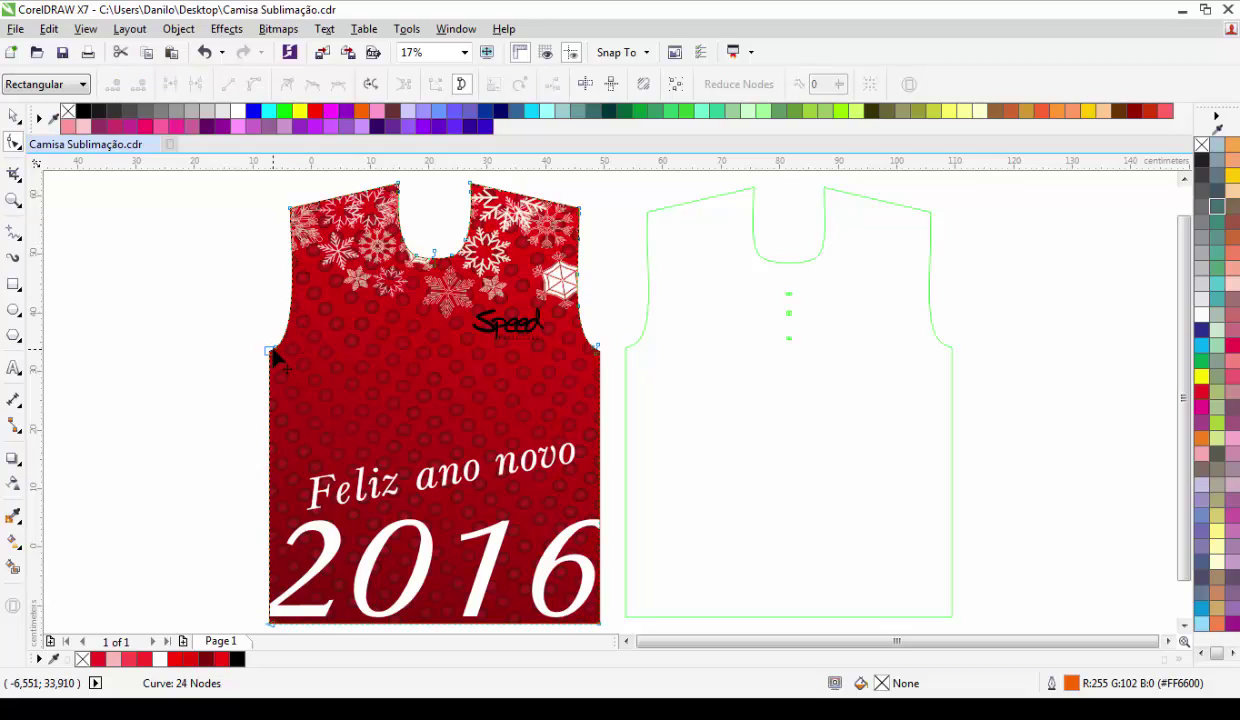
left_click(274, 352)
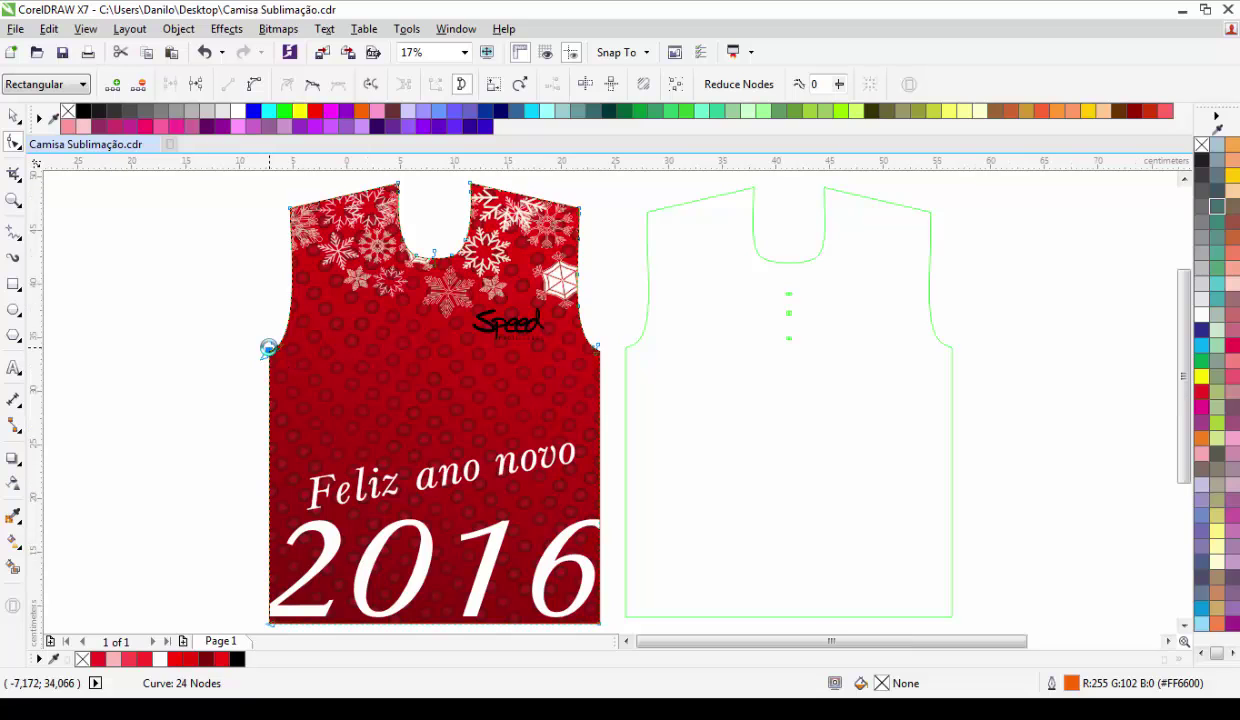
scroll(278, 354, "up", 3)
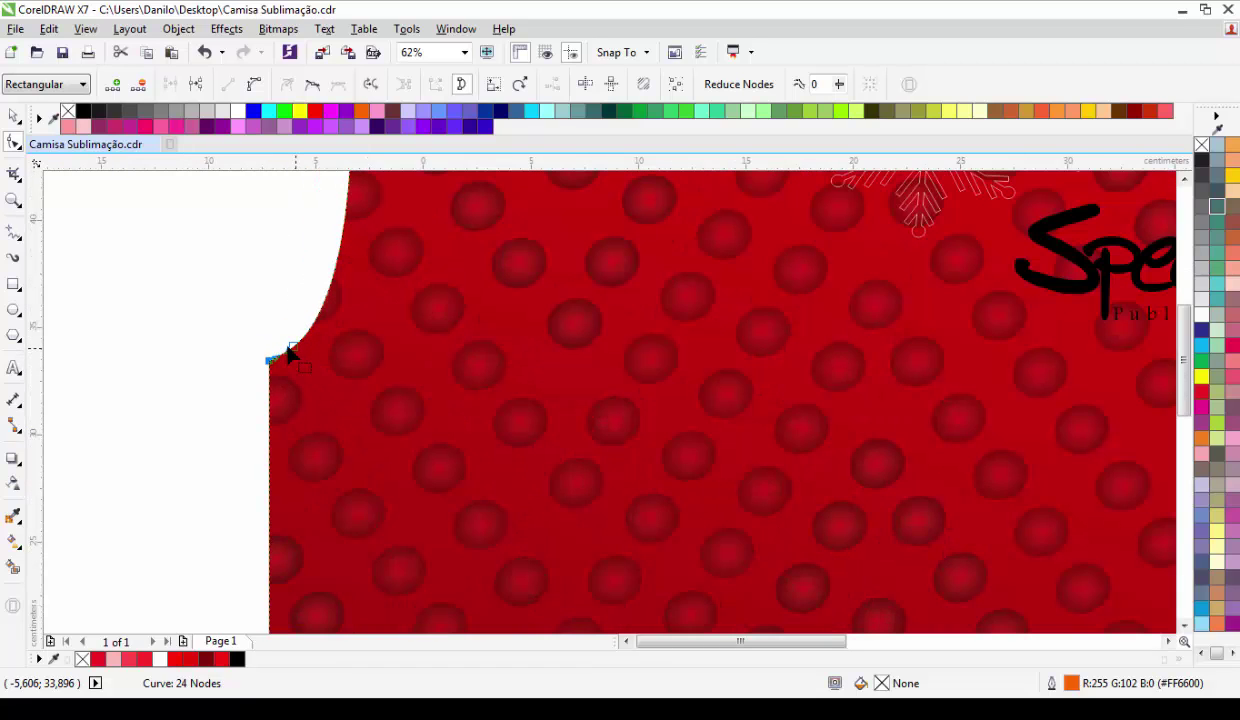
left_click(290, 346)
key("Delete")
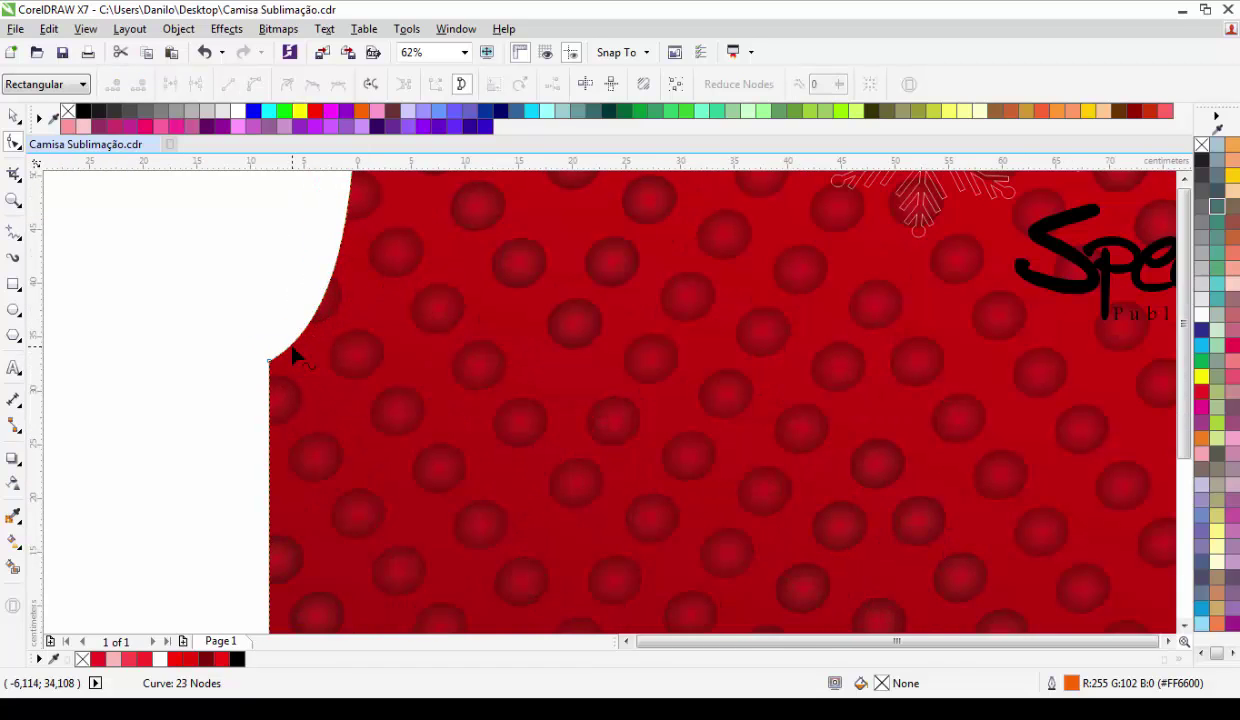
scroll(293, 354, "down", 2)
scroll(304, 285, "down", 1)
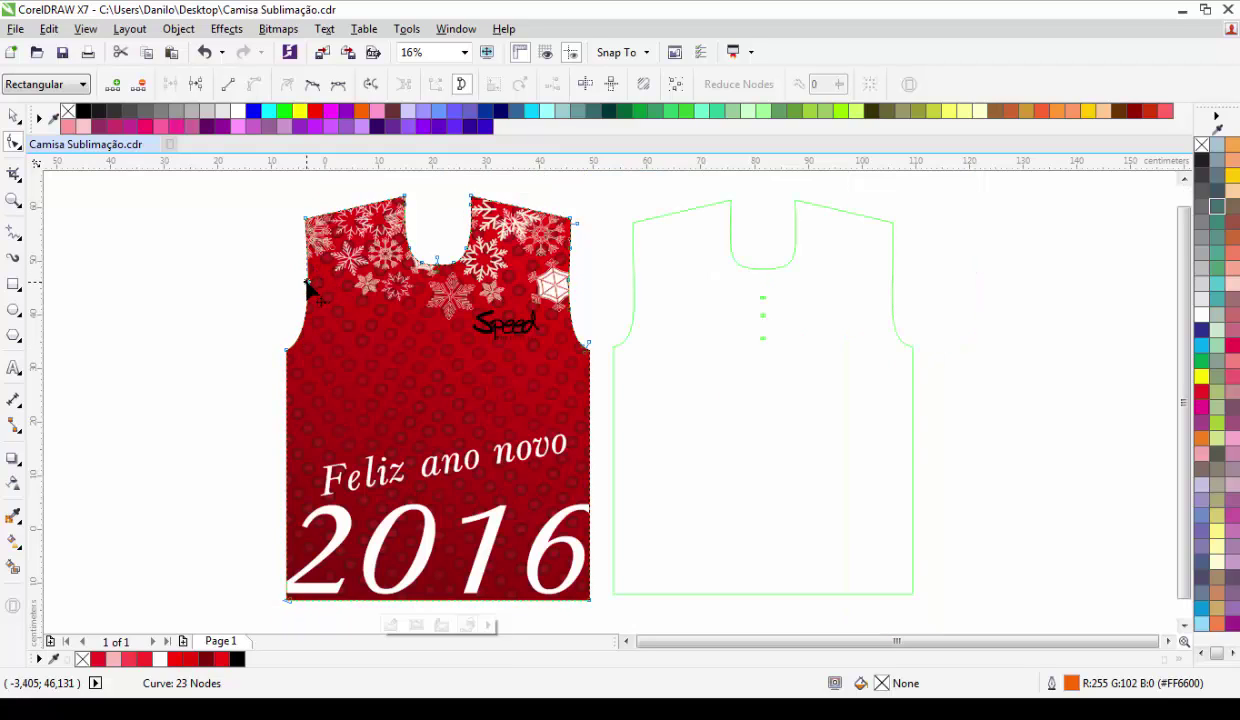
left_click(308, 288)
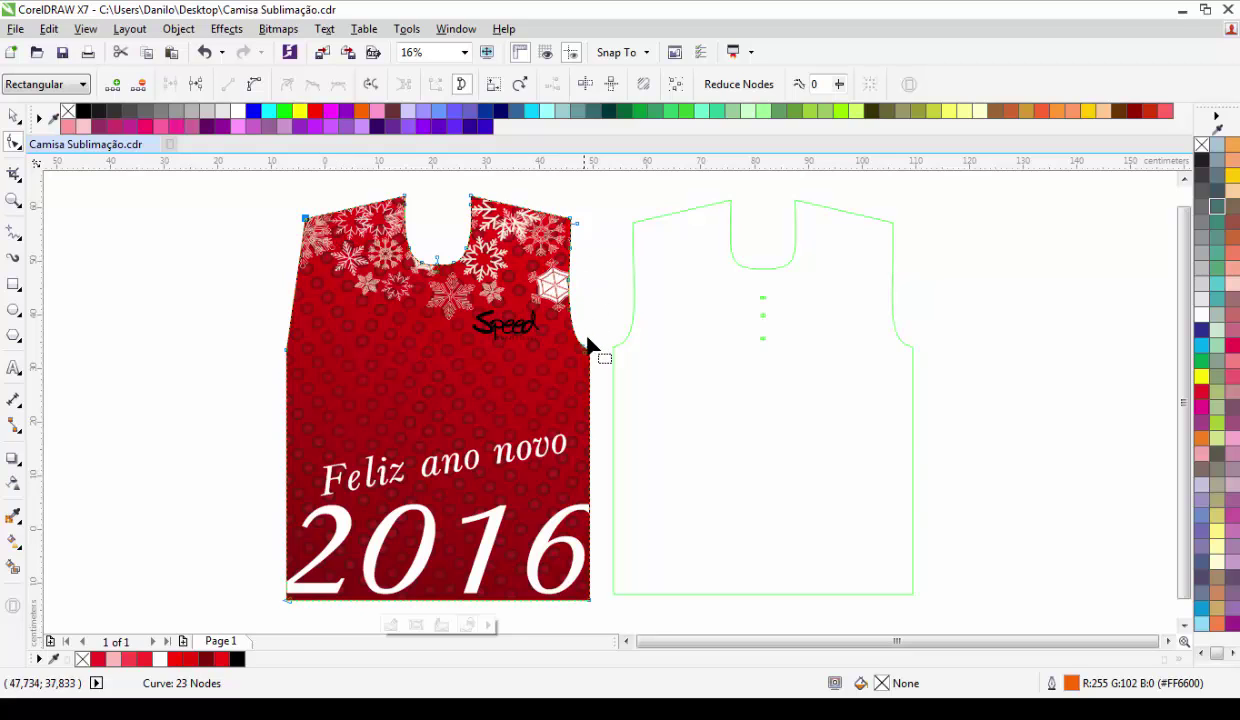
Step: Delete the curve nodes along the shirt's right armhole to leave a straight edge from shoulder to side seam
scroll(600, 355, "up", 2)
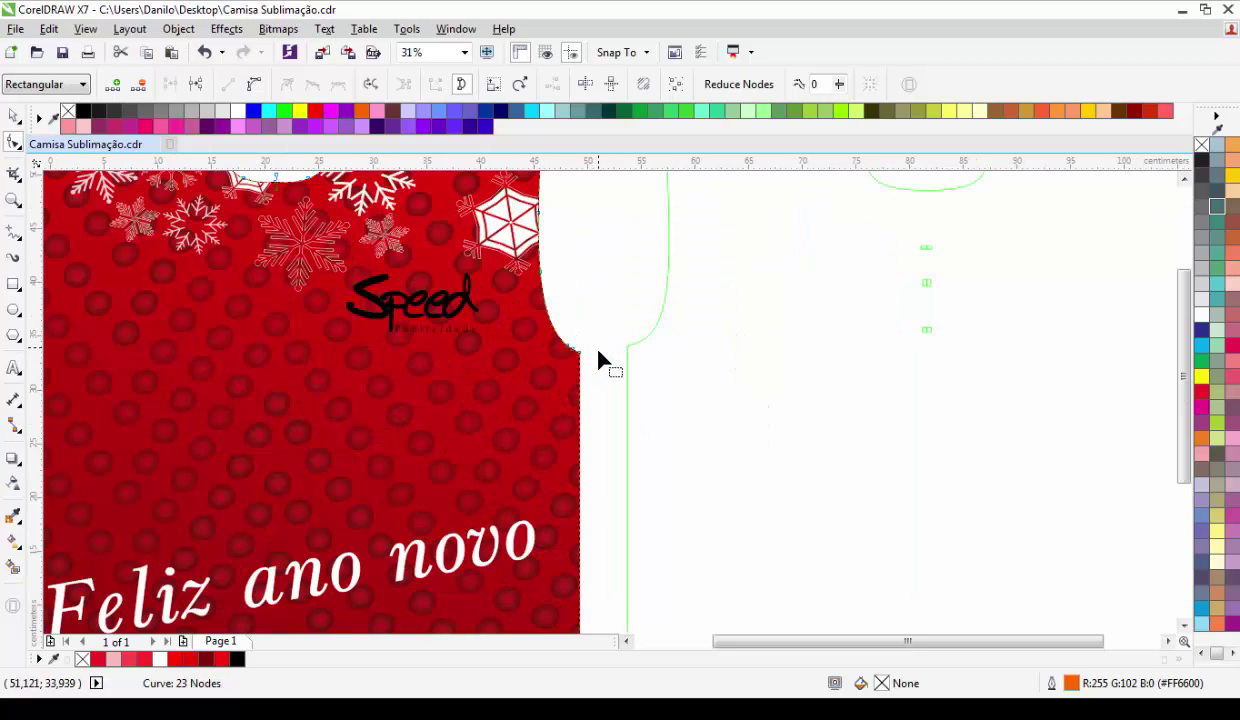
left_click_drag(578, 339, 490, 375)
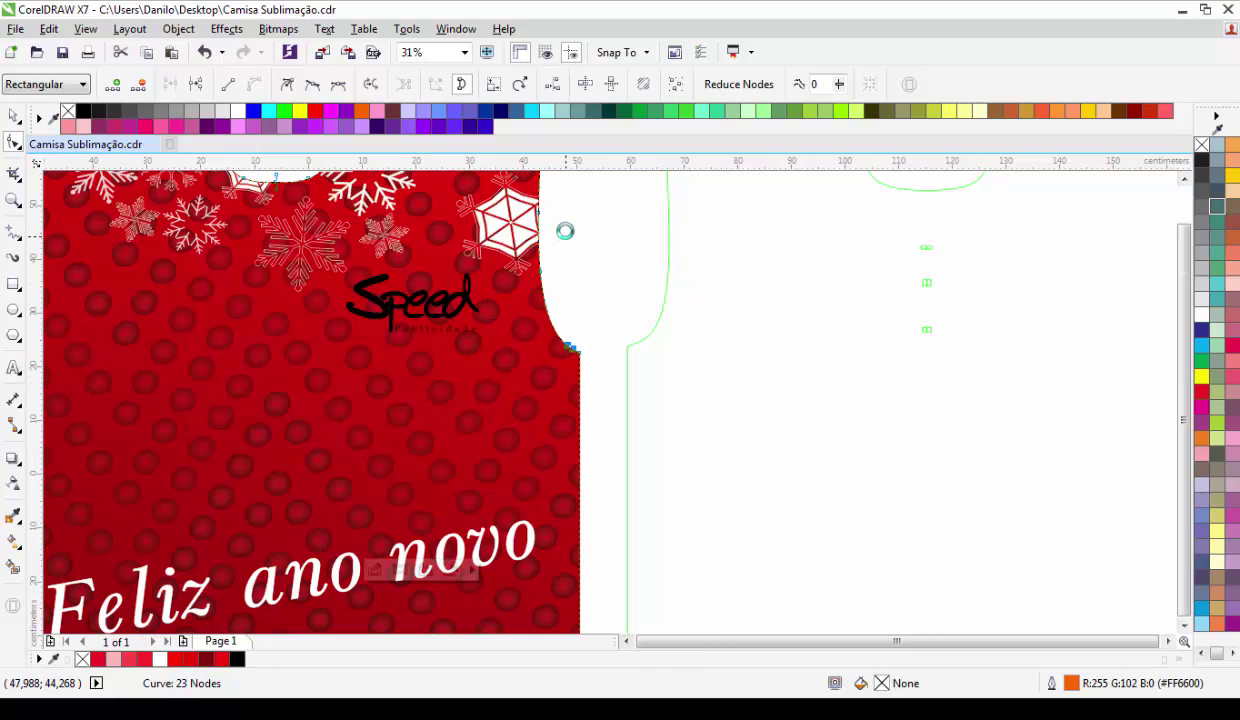
scroll(548, 204, "down", 2)
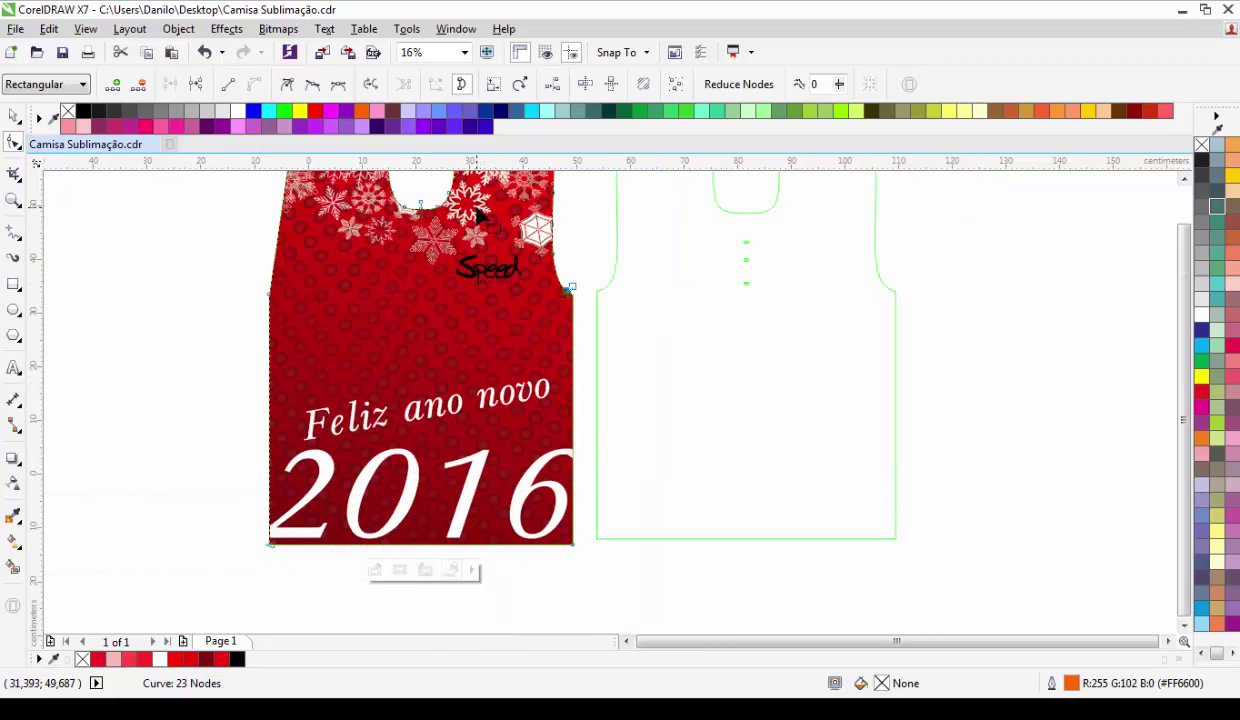
scroll(480, 212, "up", 1)
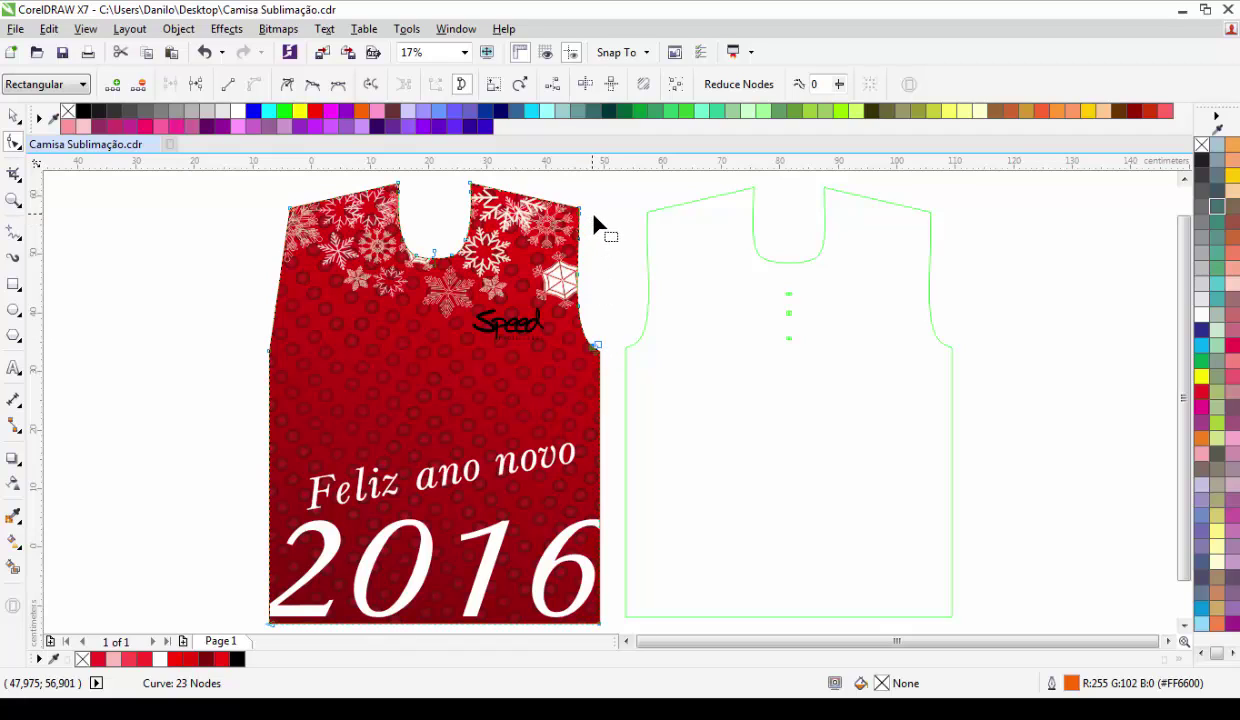
left_click_drag(597, 214, 520, 378)
double_click(576, 238)
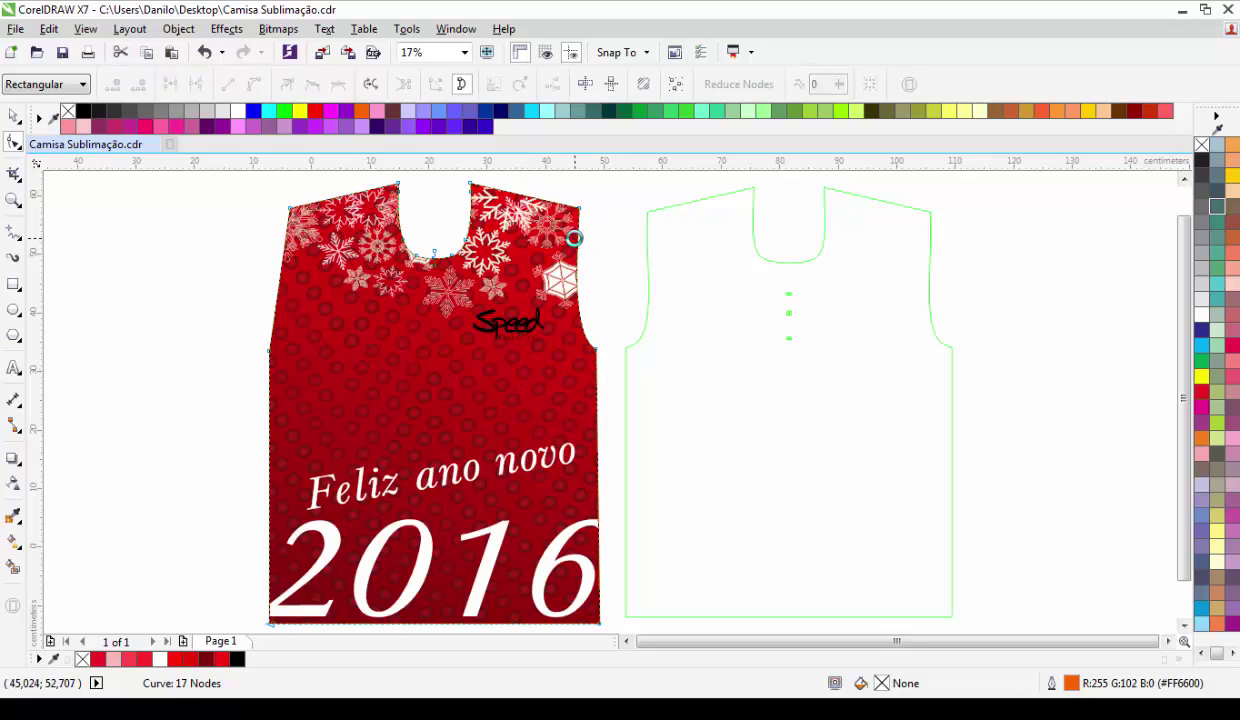
left_click_drag(588, 344, 576, 288)
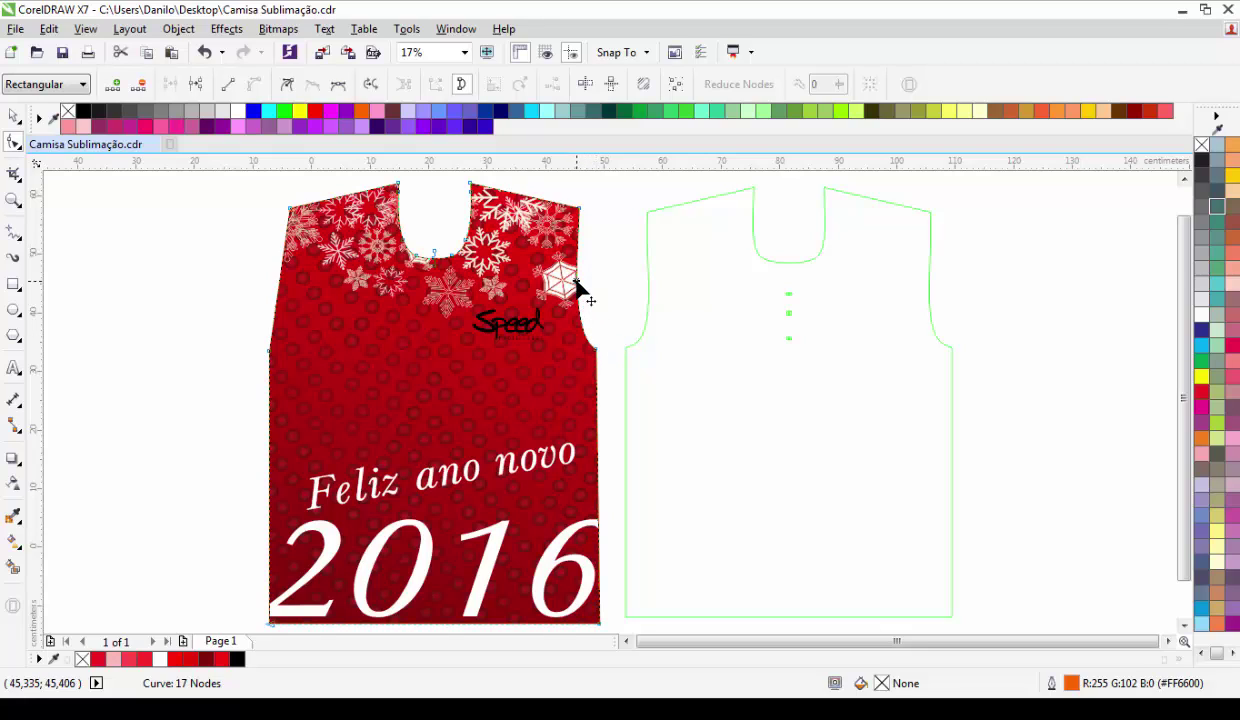
left_click(576, 288)
left_click(578, 288)
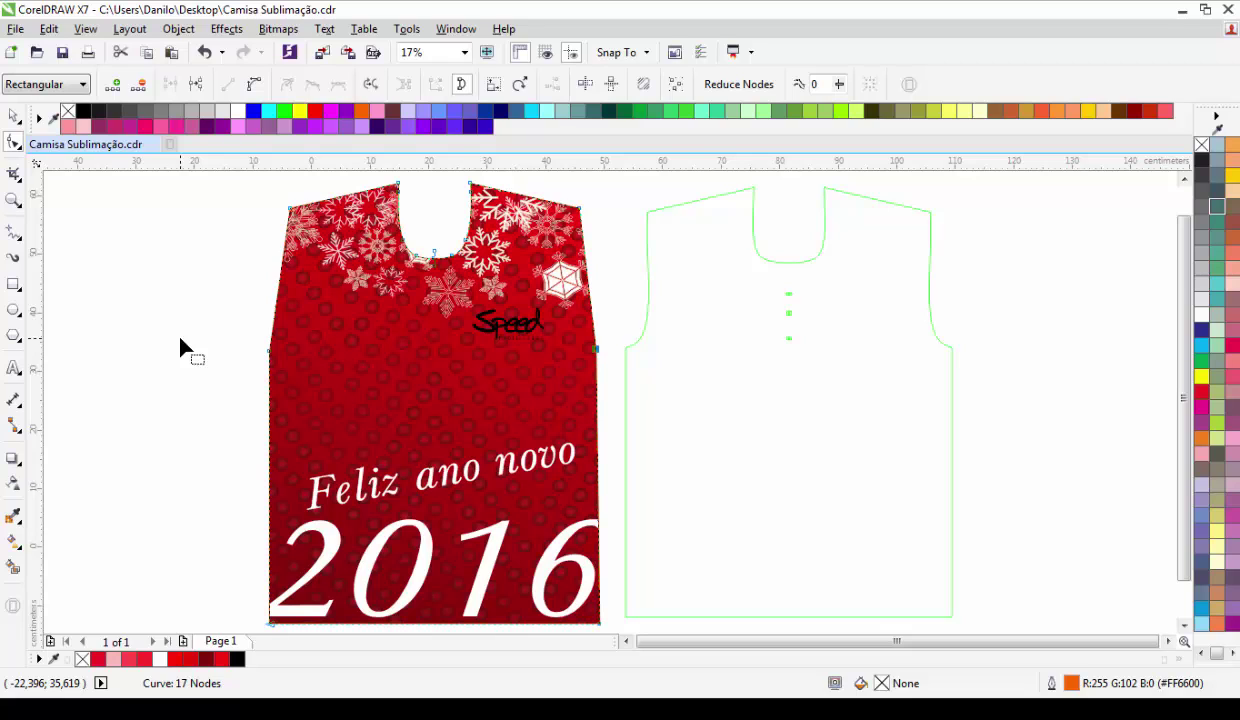
Step: Delete the curve nodes around the shirt's neckline between the two inner shoulder points
key("space")
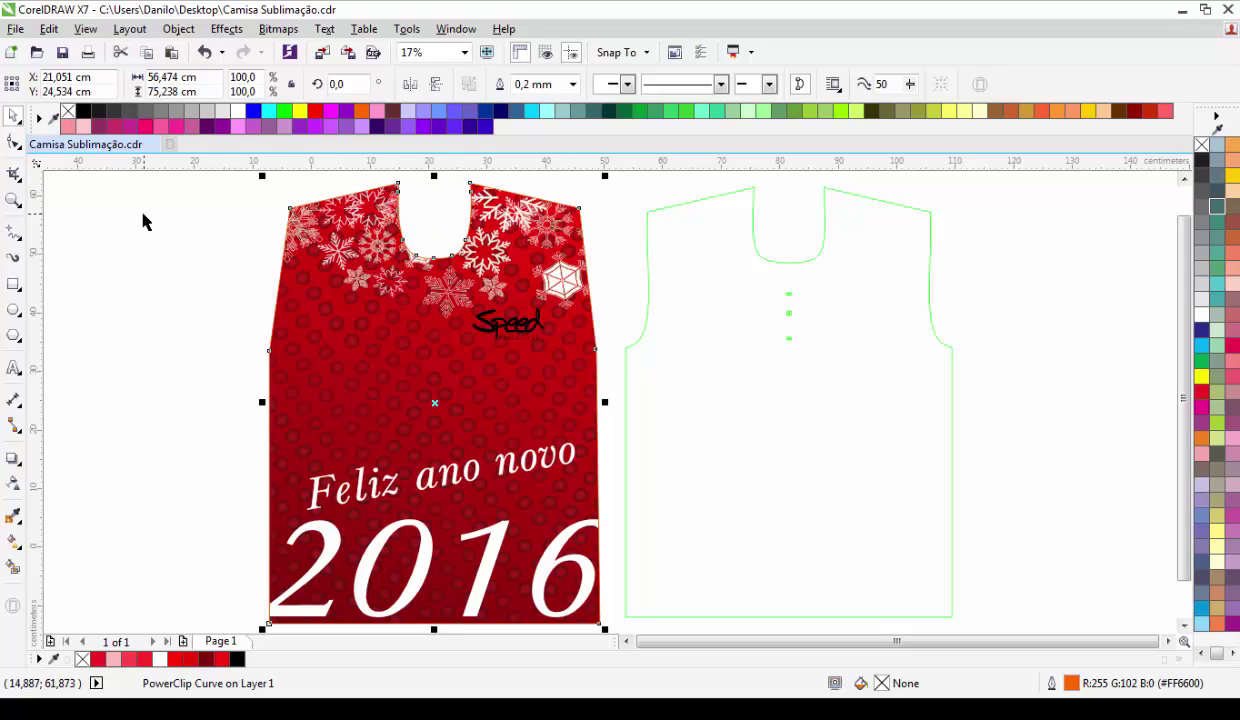
key("F10")
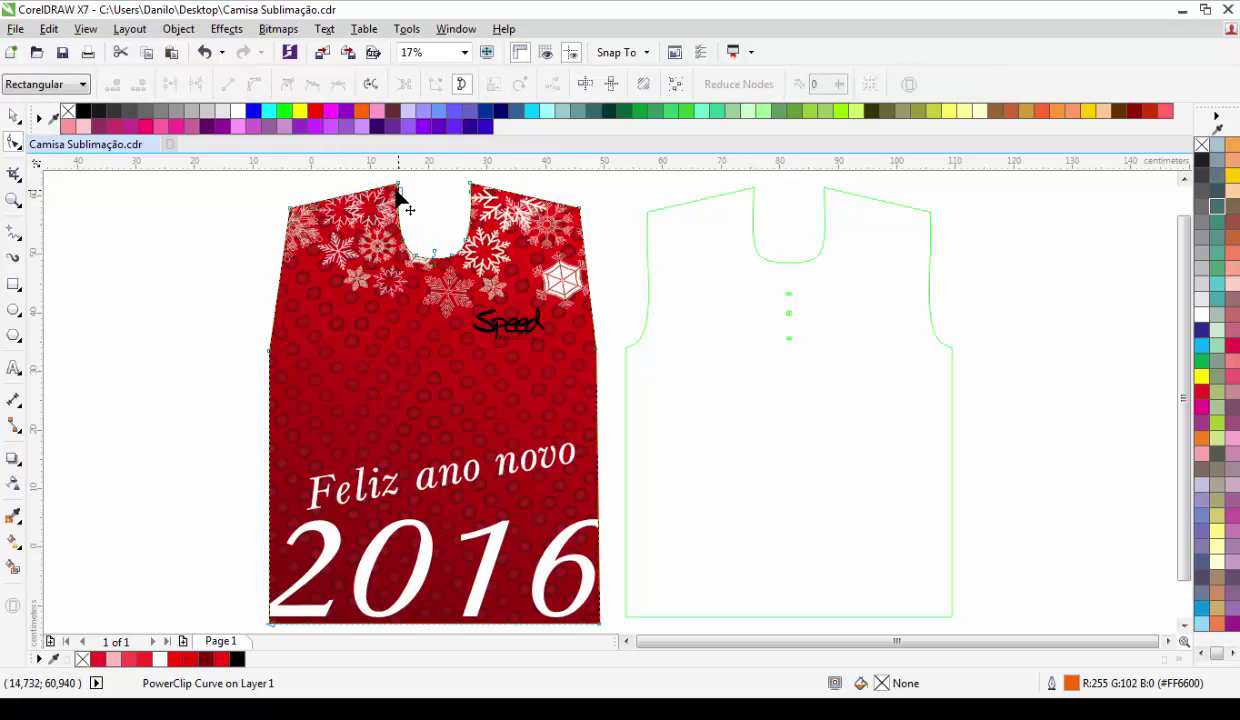
left_click_drag(386, 188, 486, 296)
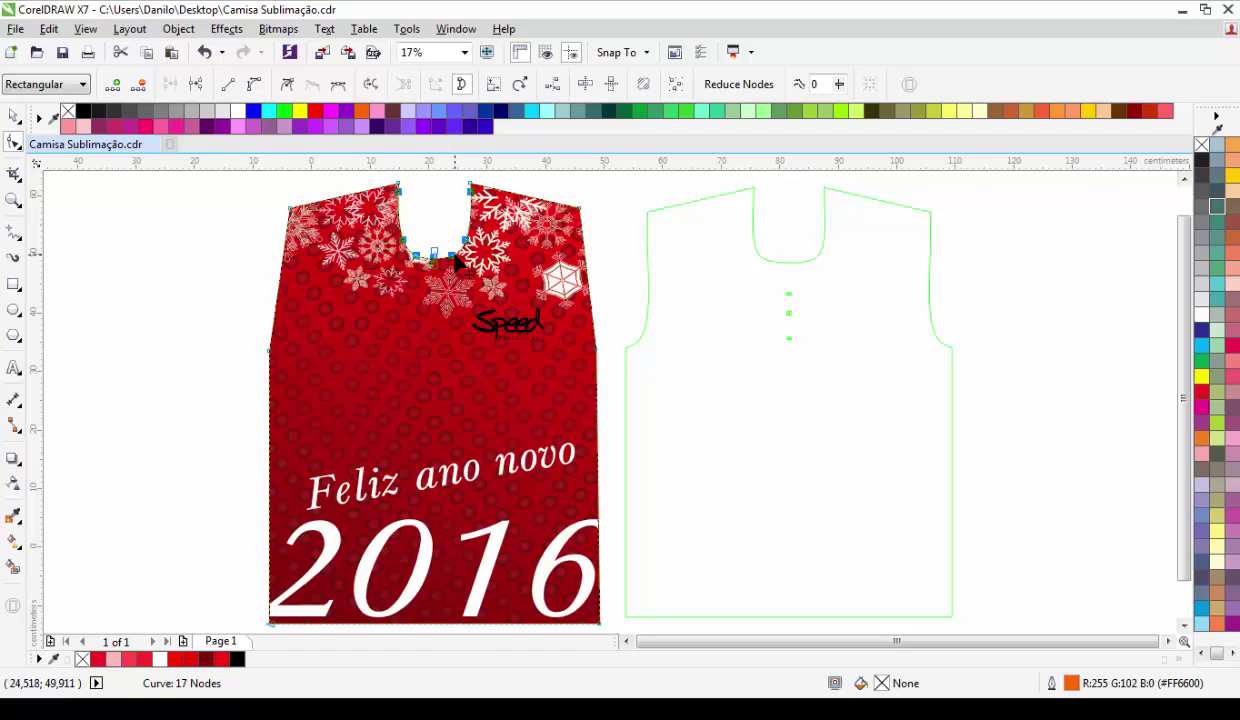
key("Delete")
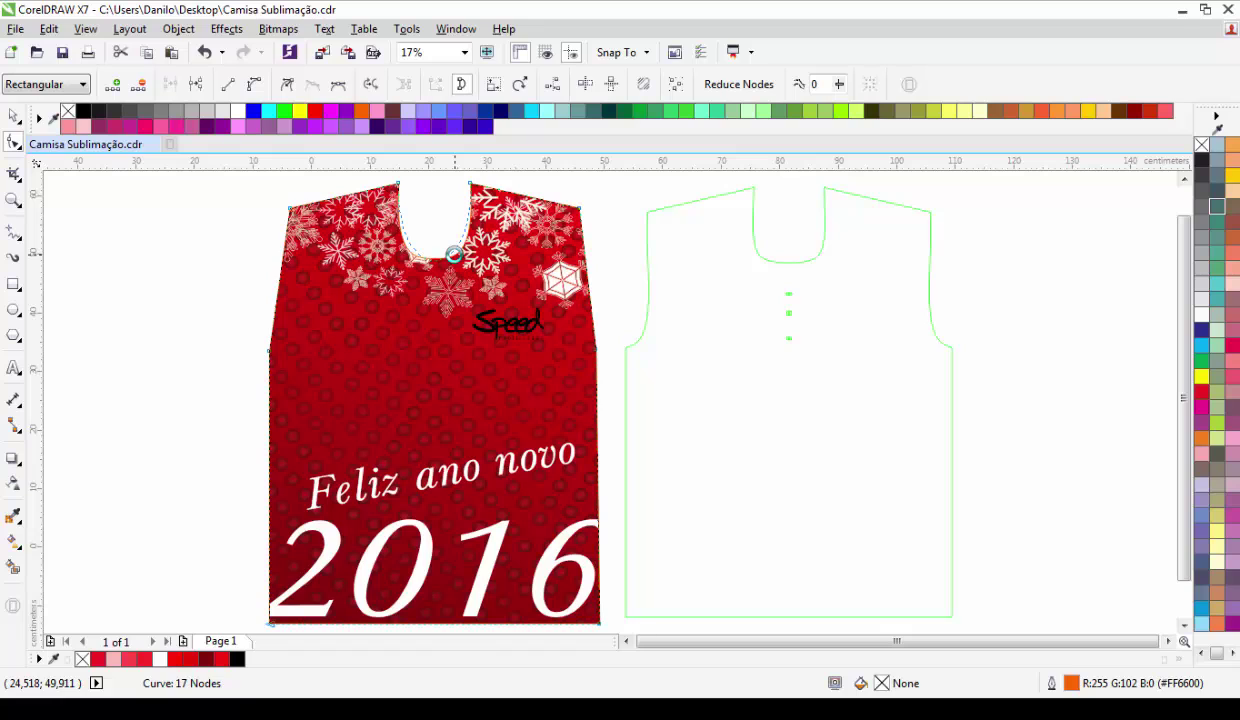